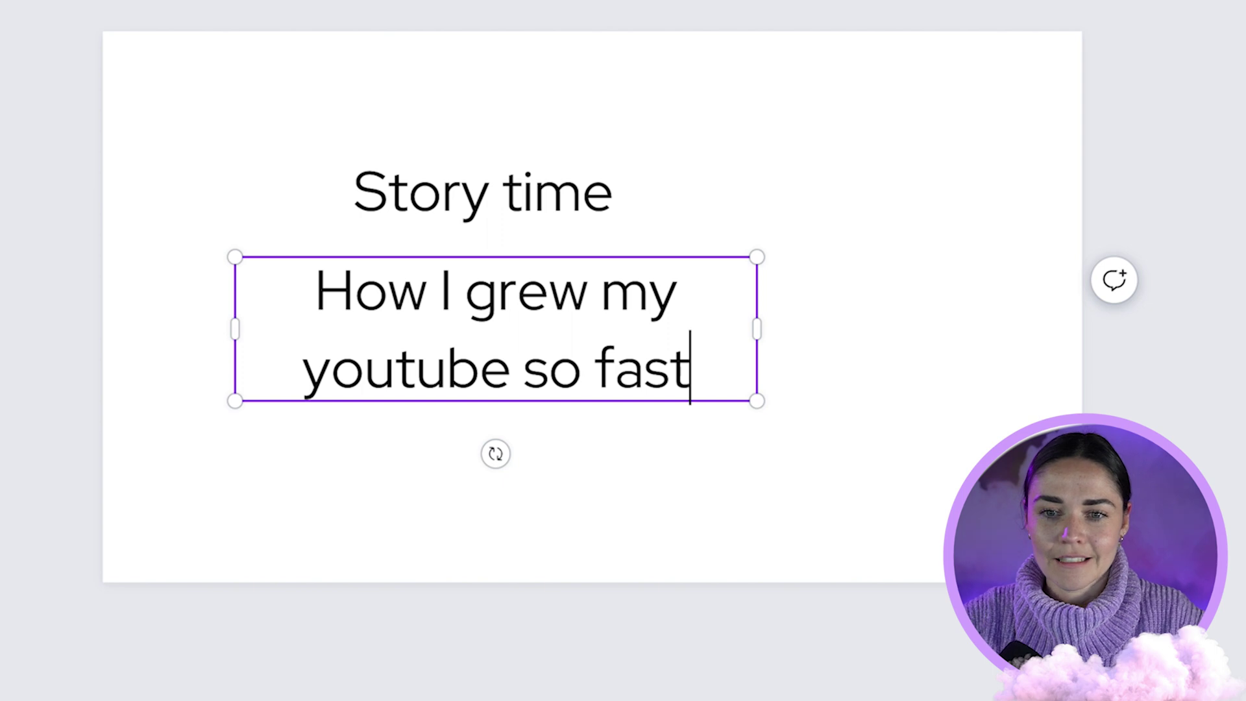
click(670, 461)
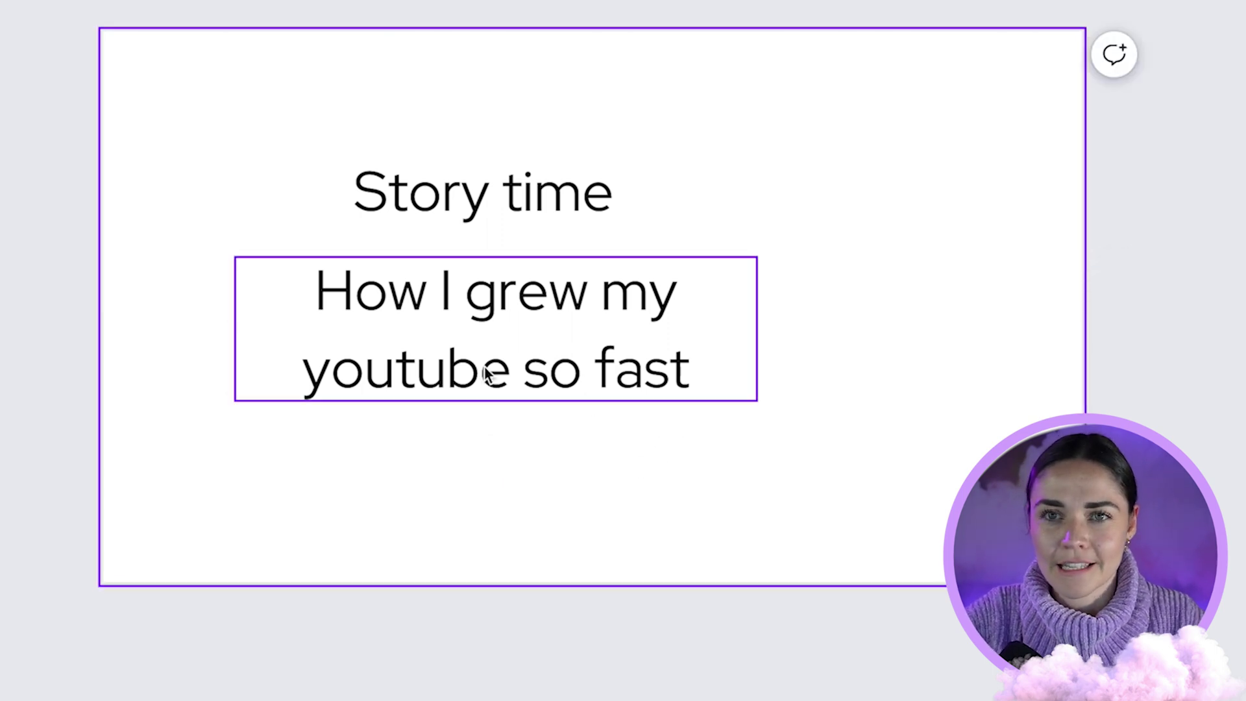
click(532, 375)
click(645, 458)
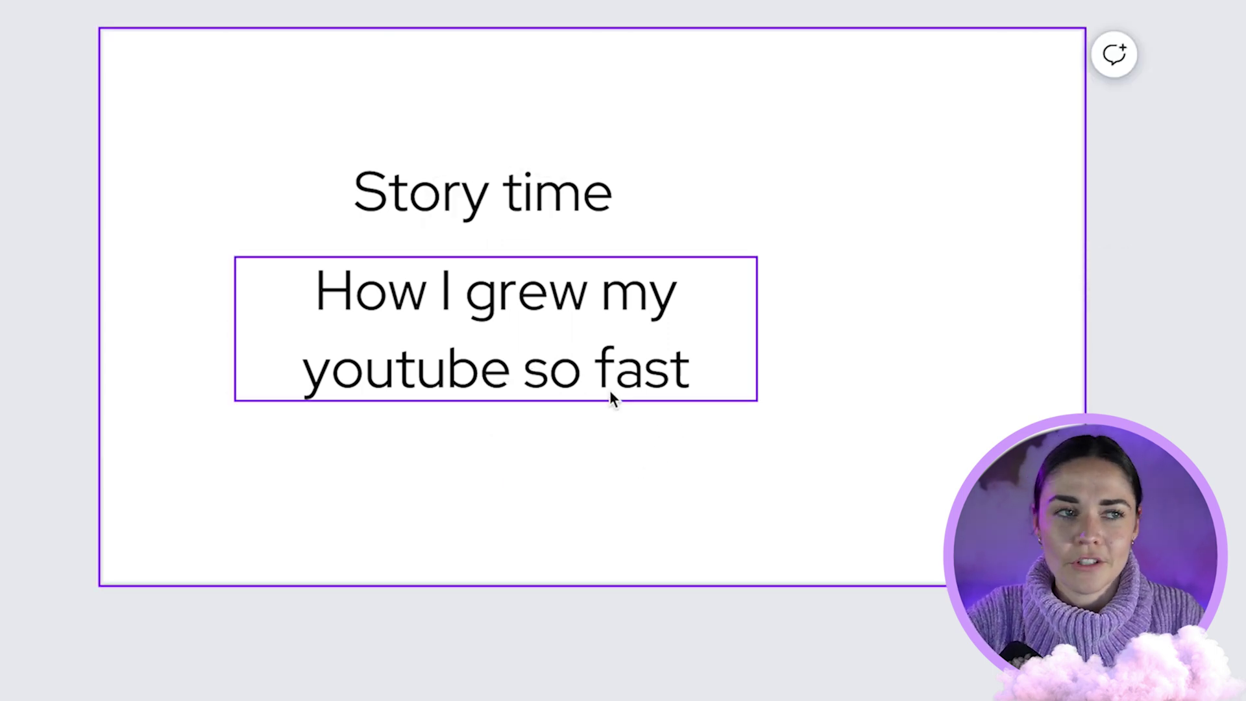
click(601, 349)
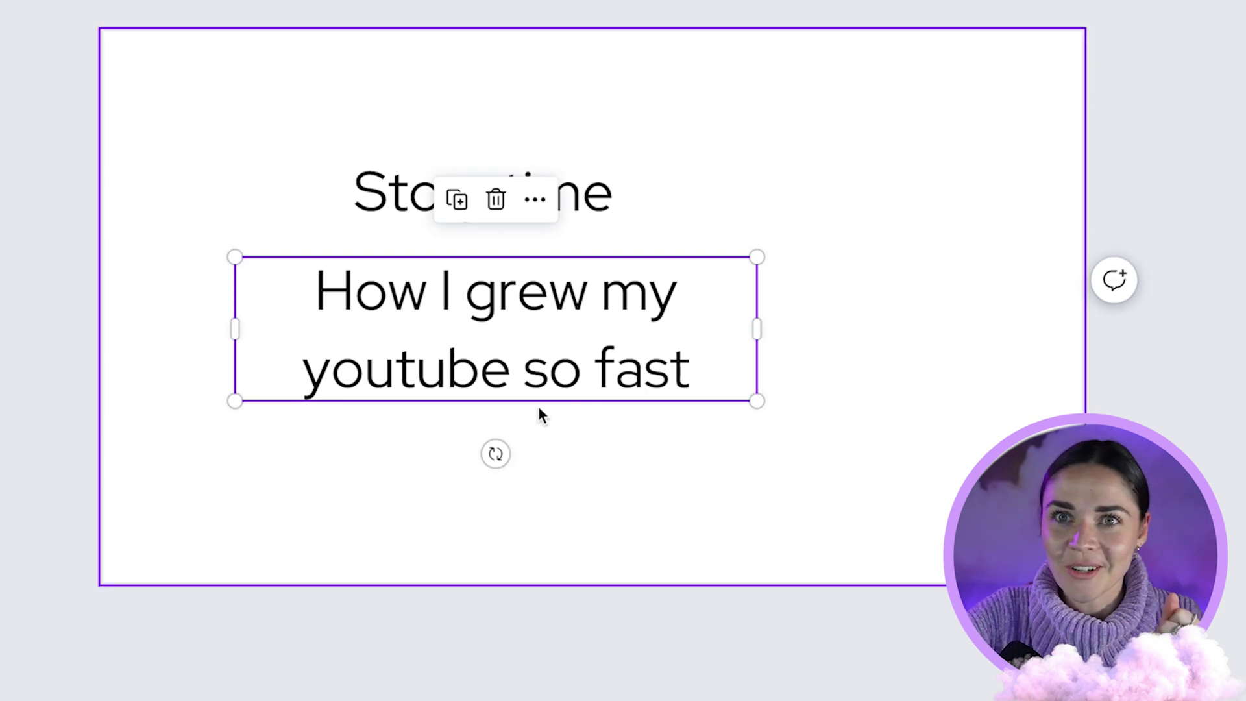
click(704, 473)
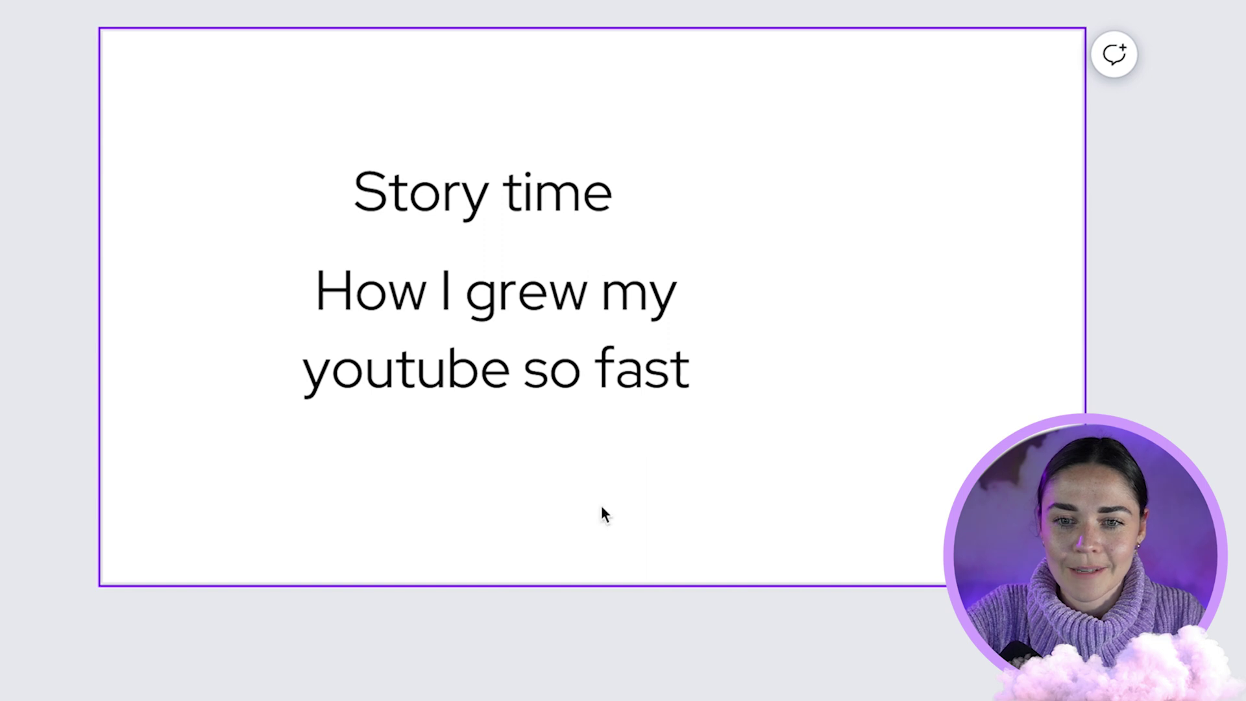
Step: Replace the text below "Story time" with "9,000 subscribers in 3 months" and narrow its text box
click(606, 348)
click(611, 347)
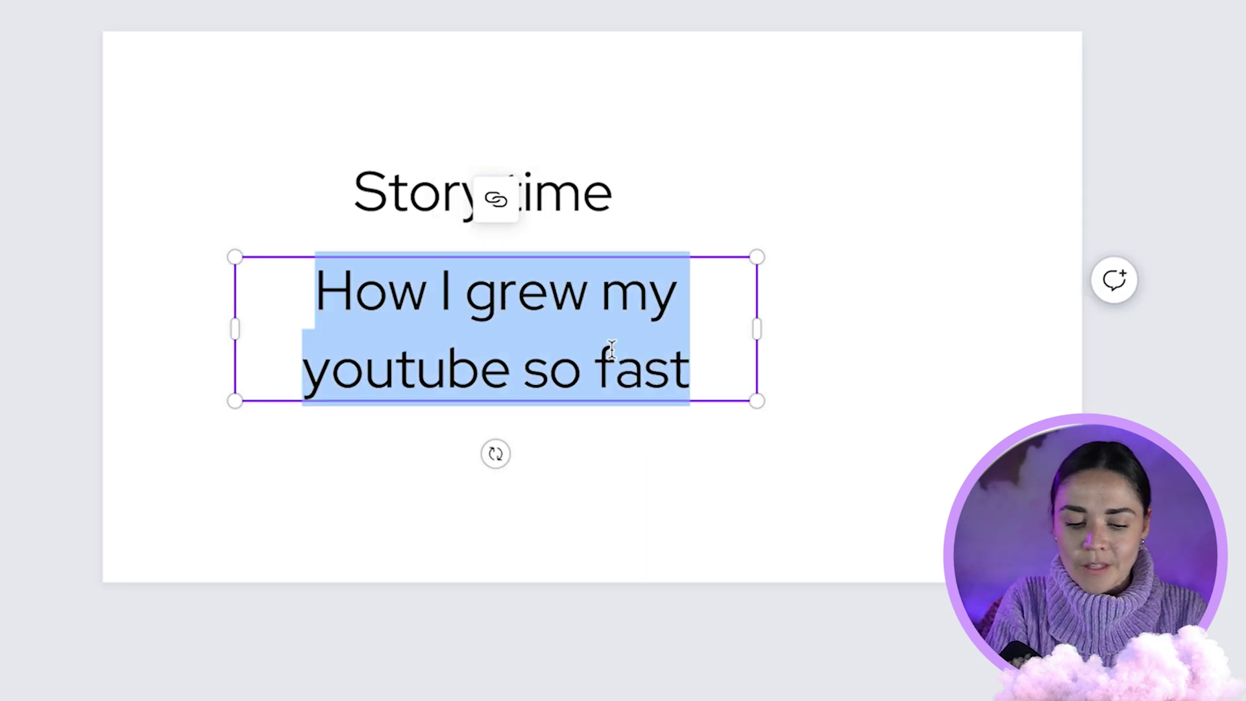
text(G9,)
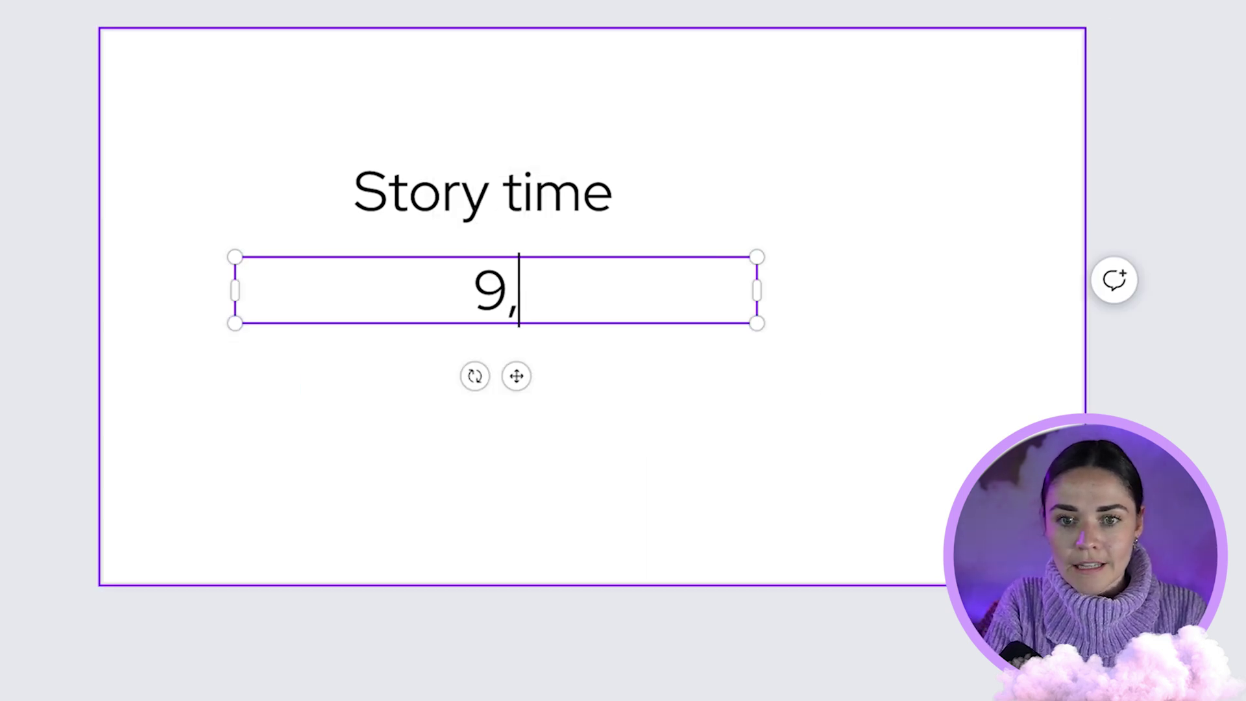
text(000 subsc)
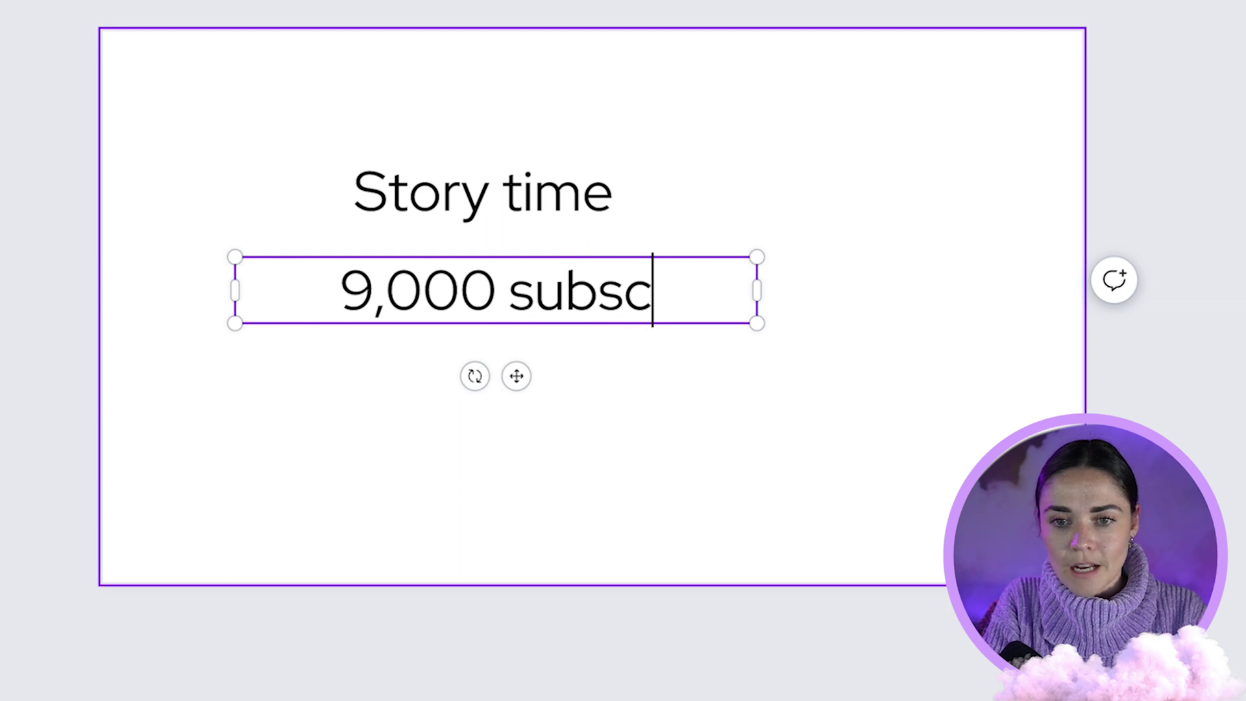
text(ribers in 3 months)
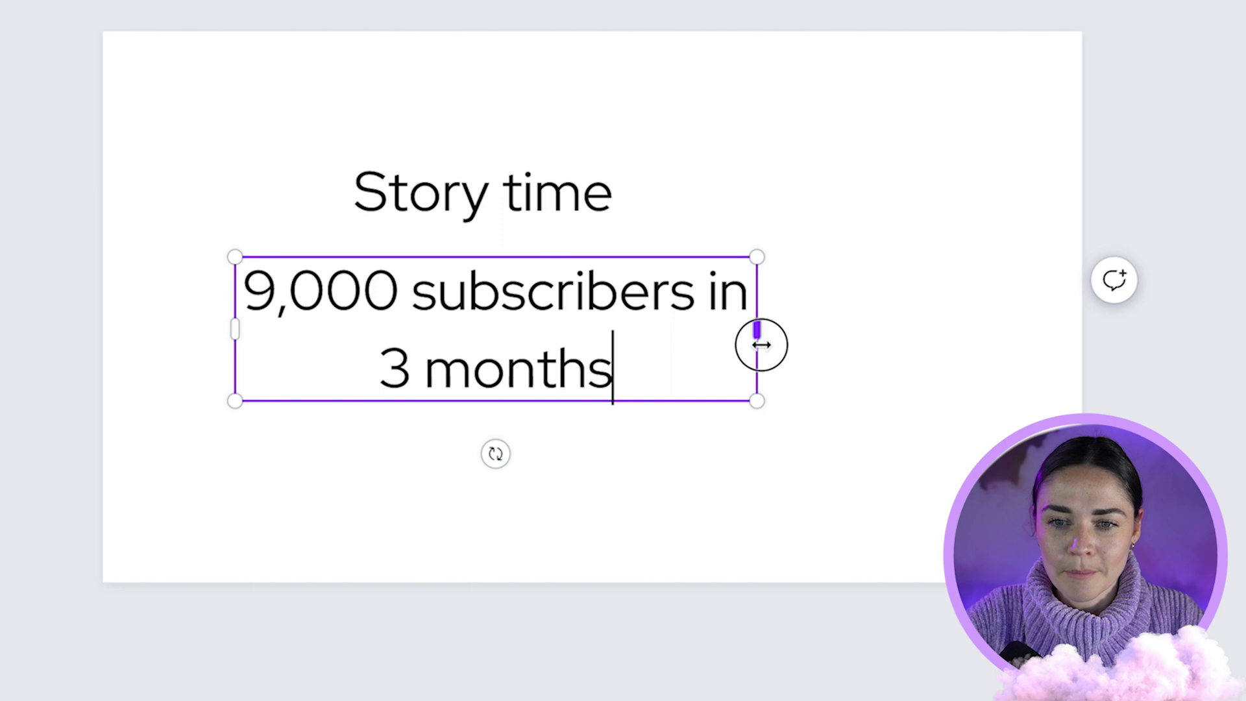
drag(761, 344, 689, 345)
click(442, 579)
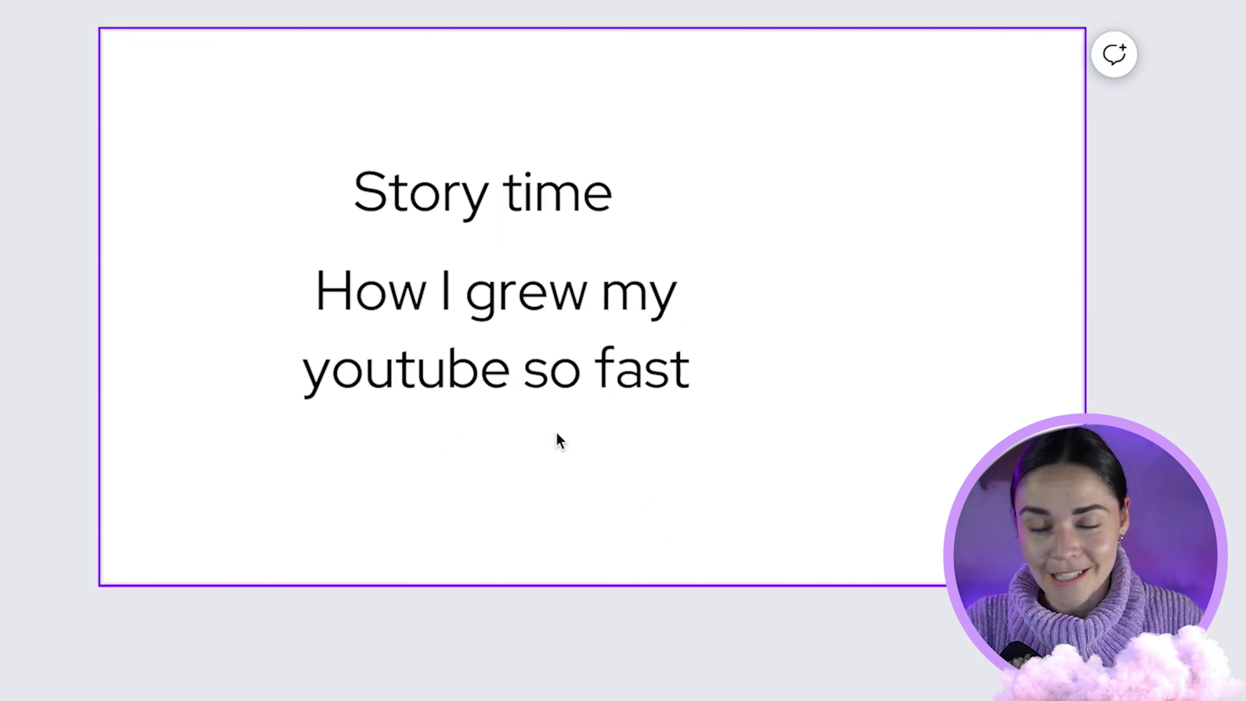
Step: Make the "Story time" text smaller above "How I grew my youtube so fast"
click(608, 174)
drag(600, 173, 567, 203)
click(780, 191)
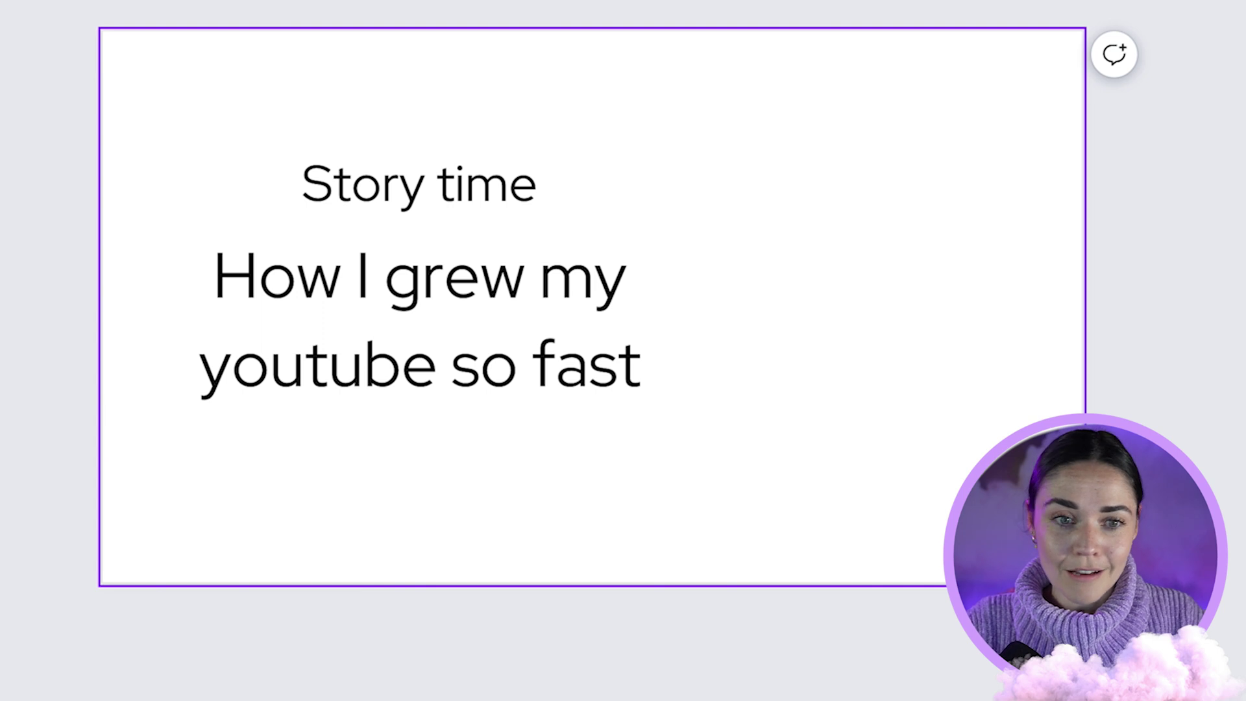
Step: Paste the portrait photo, crop its sides and top, and enlarge it to fill the page's right half
key(ctrl+v)
drag(684, 455, 889, 447)
drag(500, 290, 608, 291)
drag(1099, 301, 944, 305)
drag(800, 109, 795, 161)
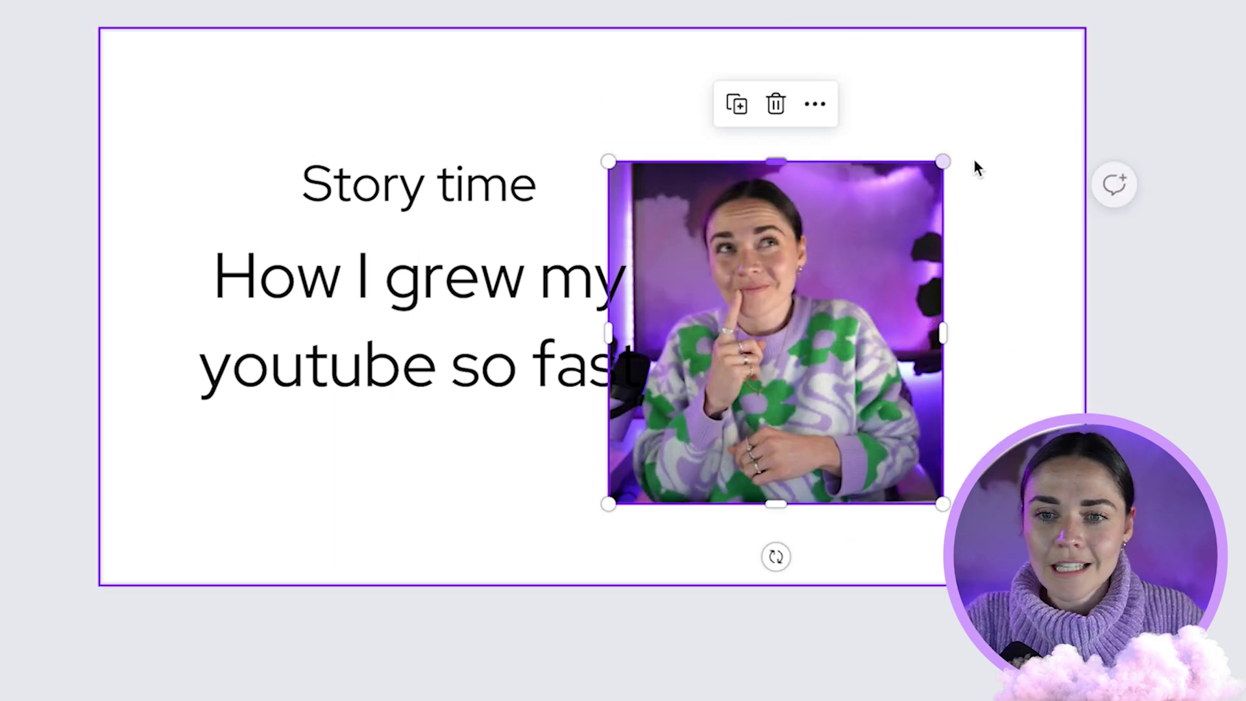
drag(943, 159, 1079, 28)
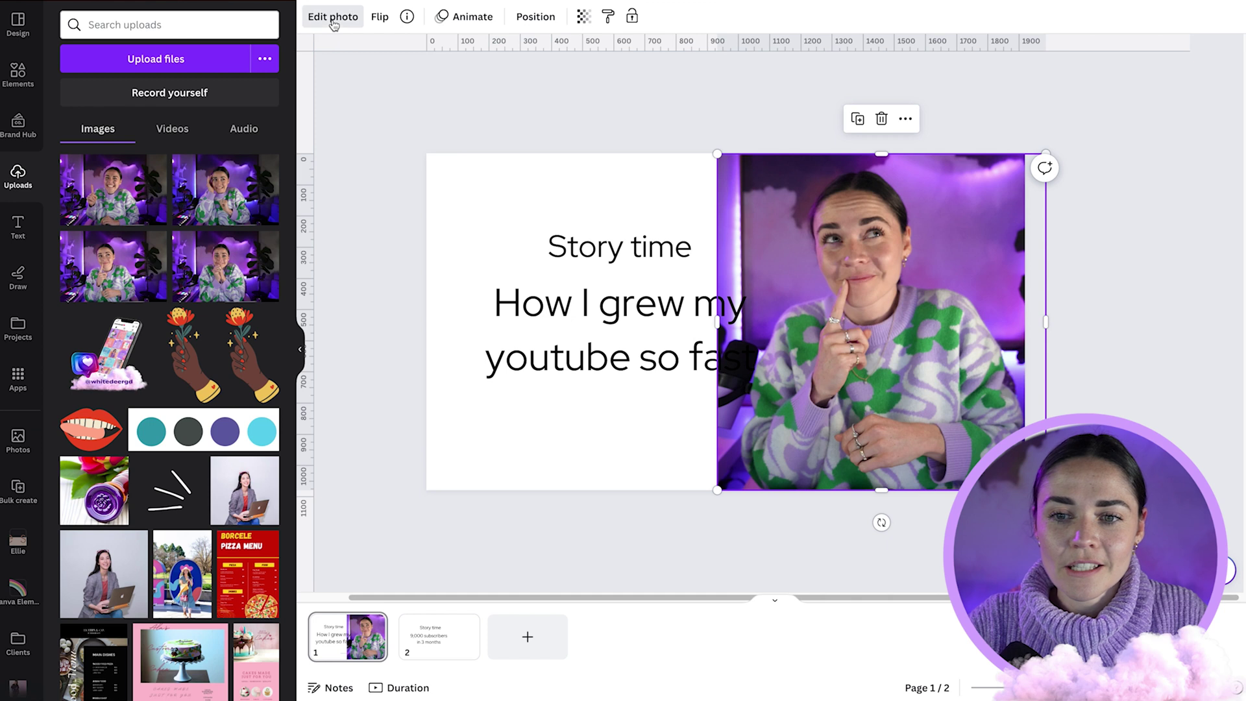
Step: Remove the background from the portrait photo with BG Remover
click(333, 18)
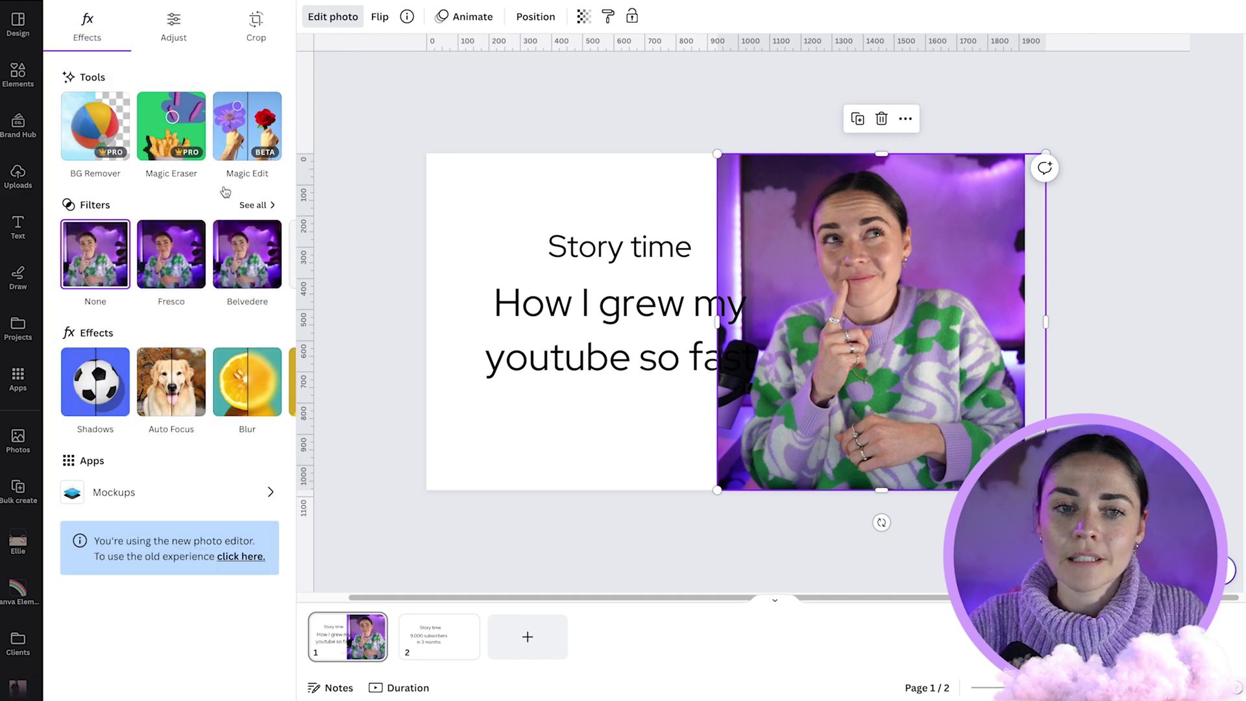
click(99, 117)
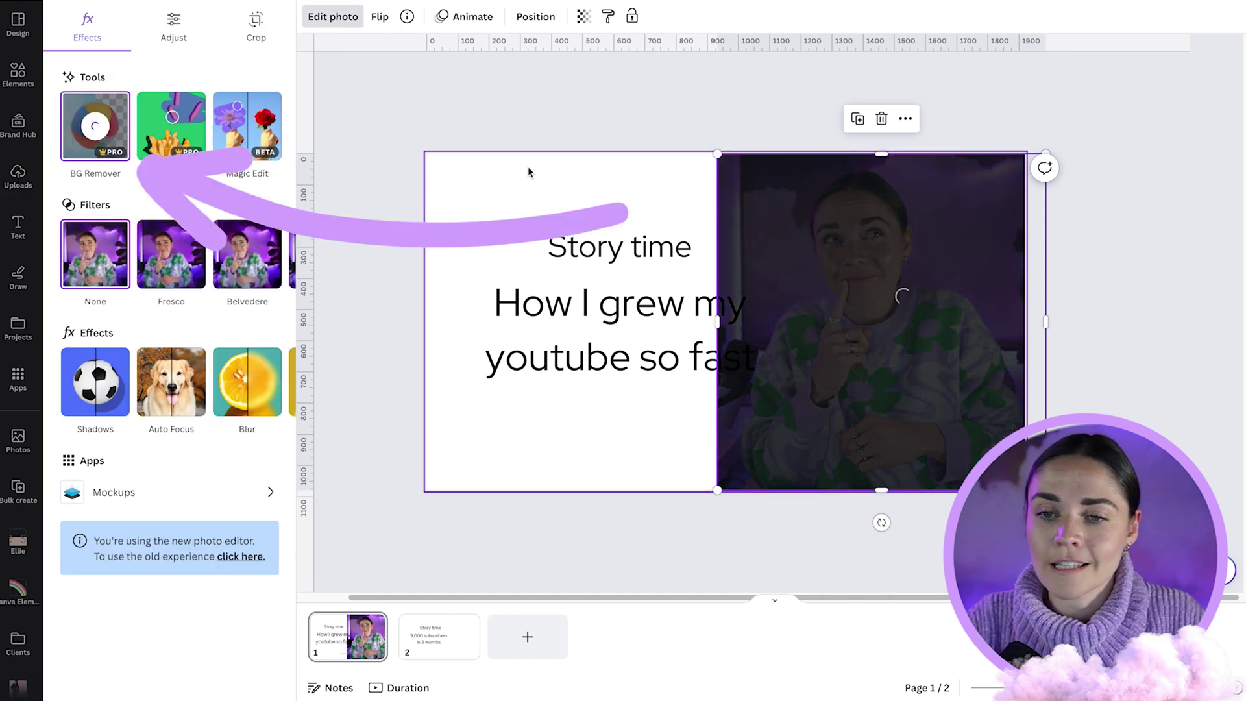
click(500, 172)
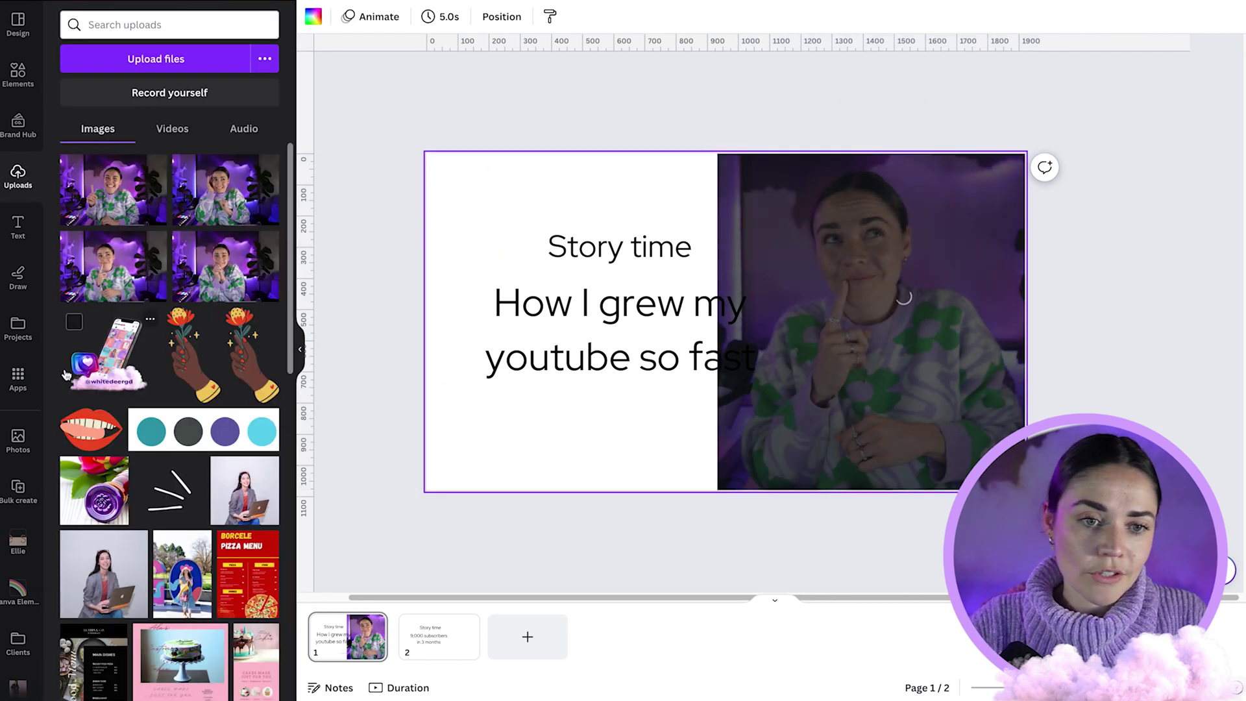
Step: Browse the images in the White Deer Brand Elements folder and set the purple gradient image as the page background
scroll(18, 415, down, 5)
click(18, 416)
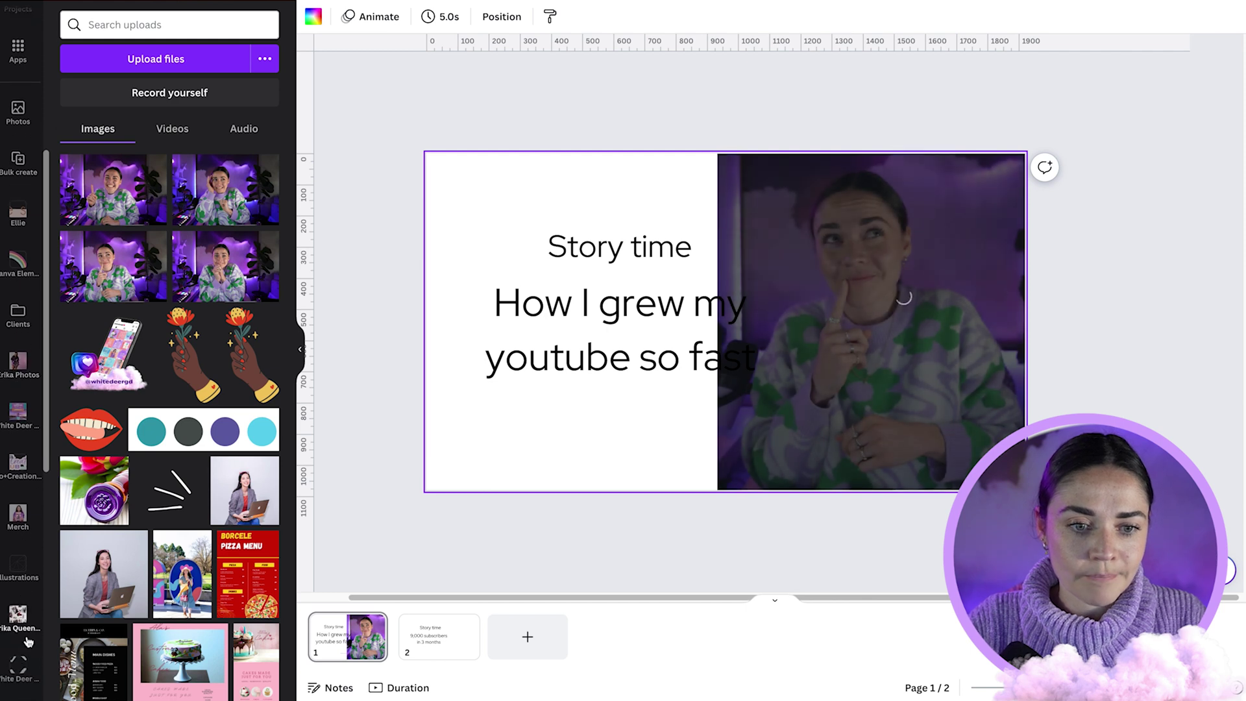
click(117, 53)
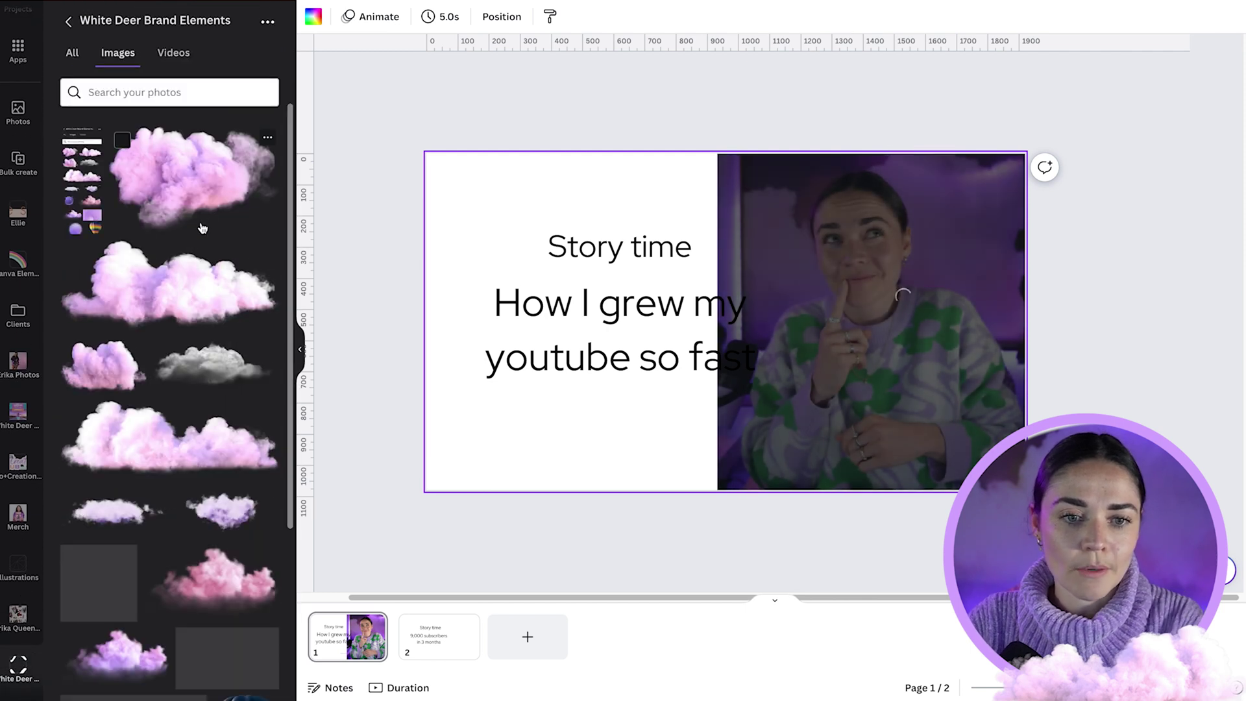
scroll(157, 240, down, 10)
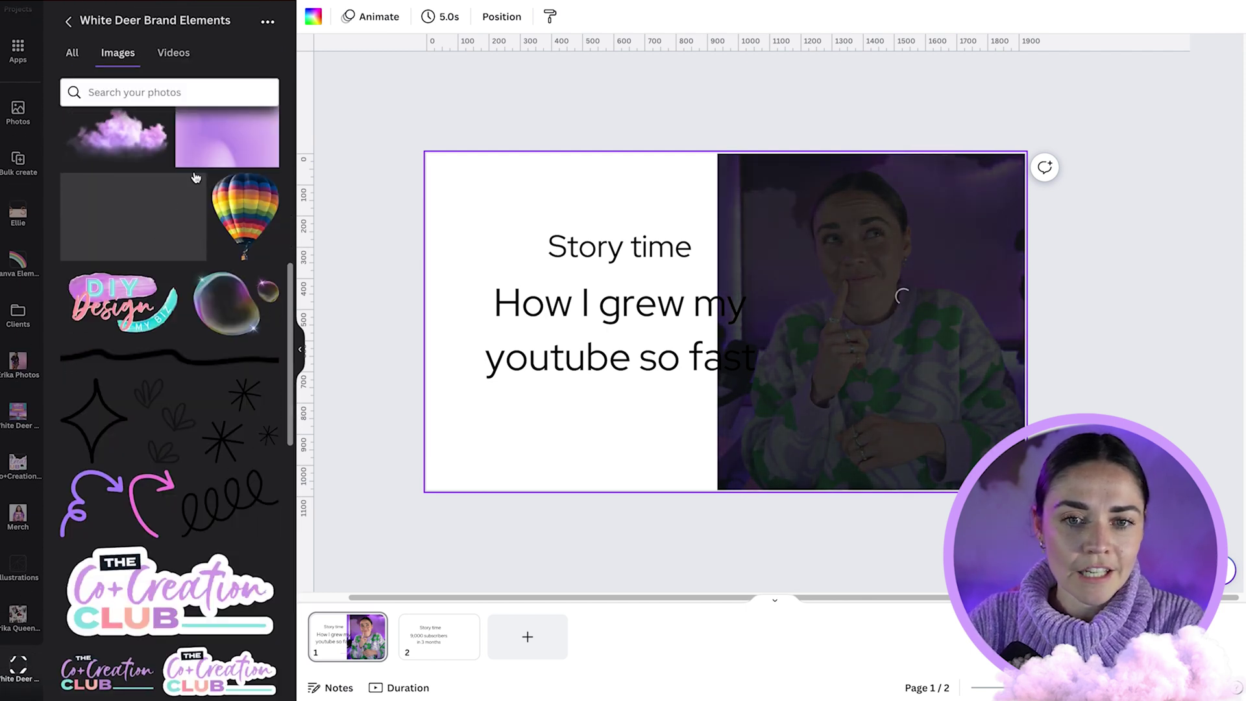
scroll(206, 214, up, 1)
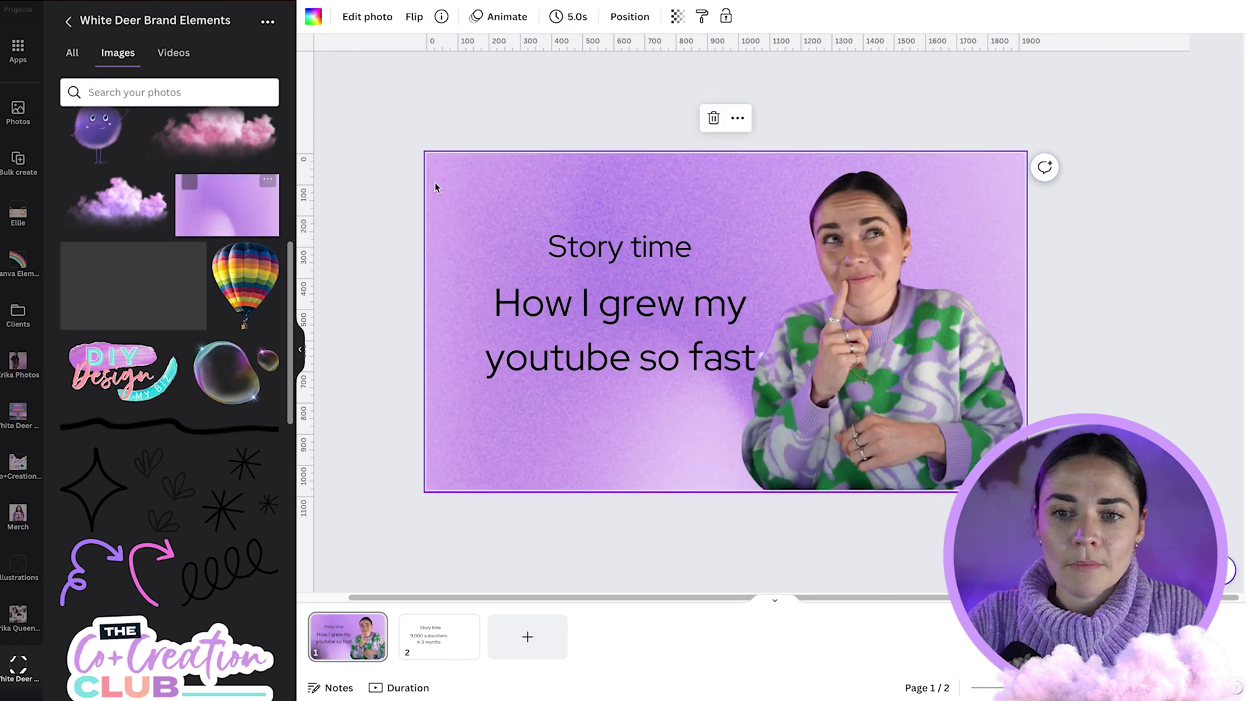
Step: Lower the background image's transparency value below 100 and set the page colour to the White Deer light purple
click(678, 16)
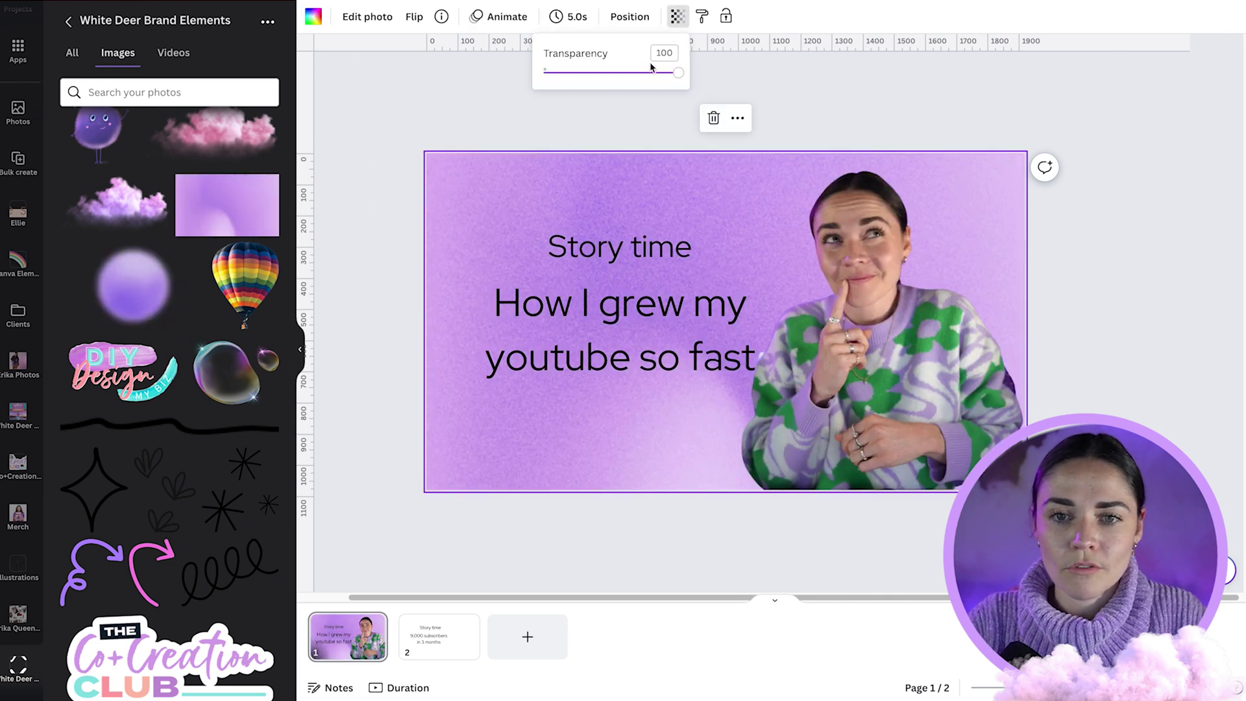
drag(672, 75, 635, 83)
click(313, 16)
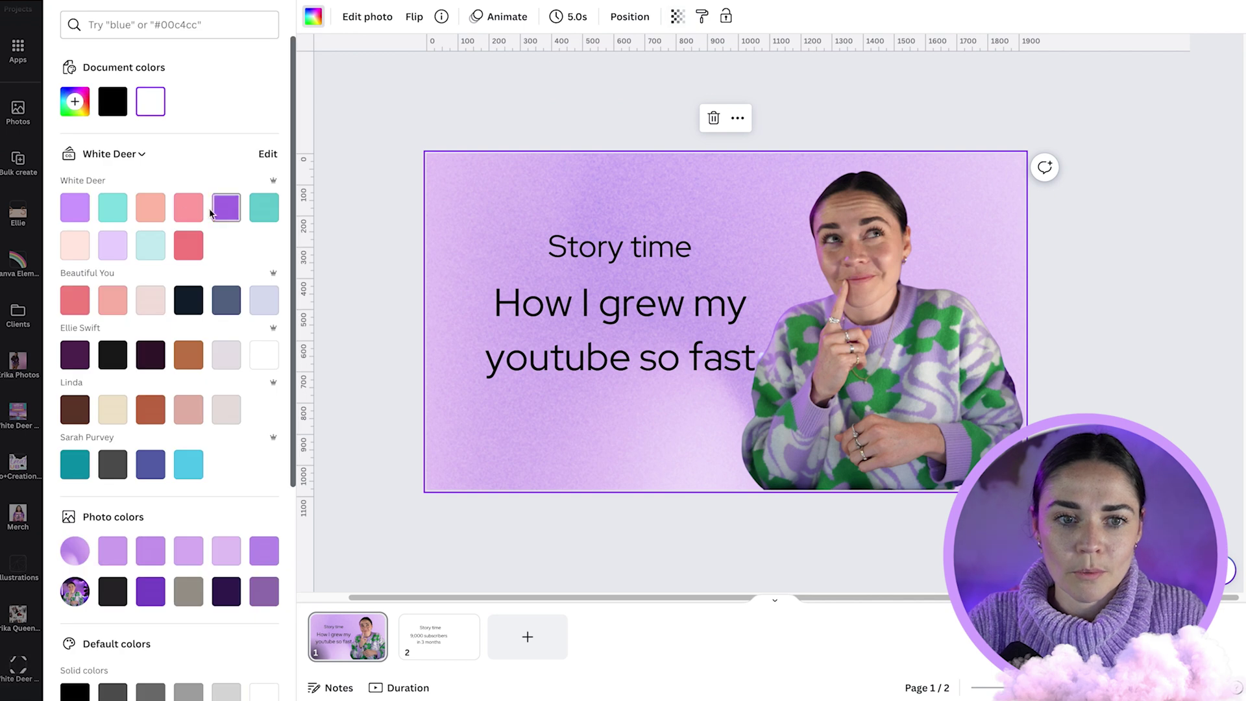
click(76, 209)
click(368, 176)
Step: Examine the portrait photo's Background Remover with its Erase and Restore brushes, reducing the brush size to 8
drag(920, 339, 915, 335)
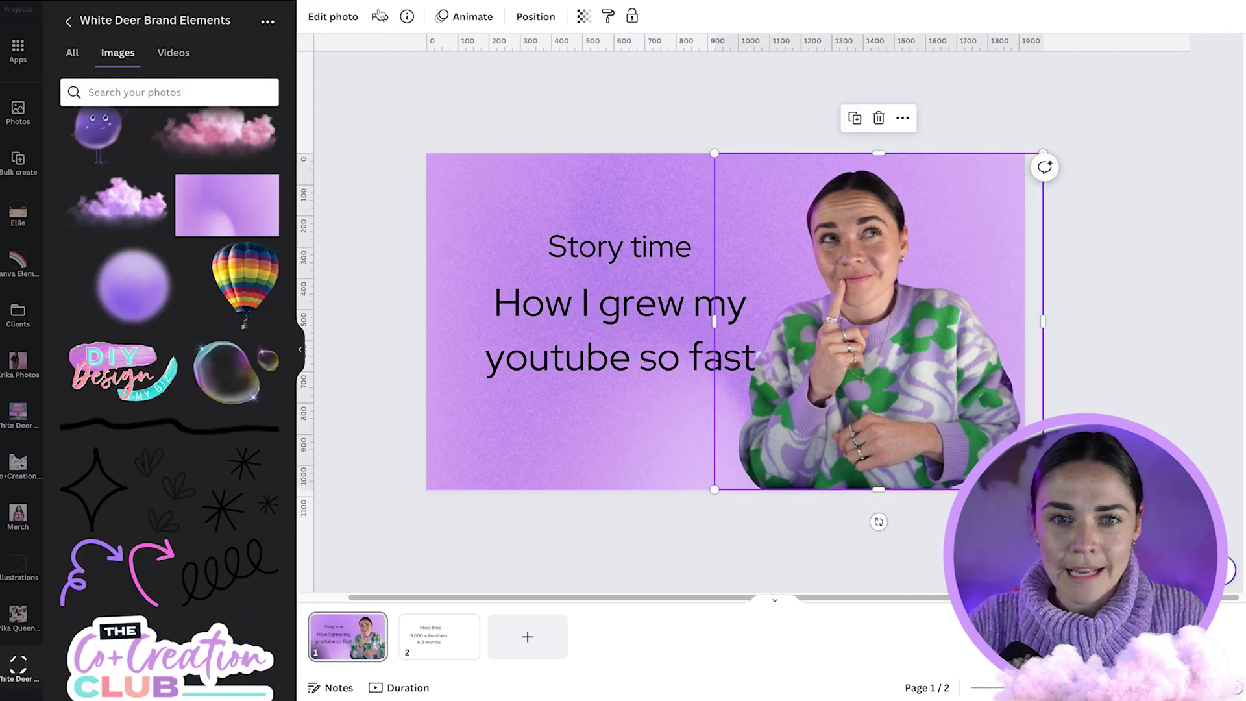
click(355, 25)
click(109, 131)
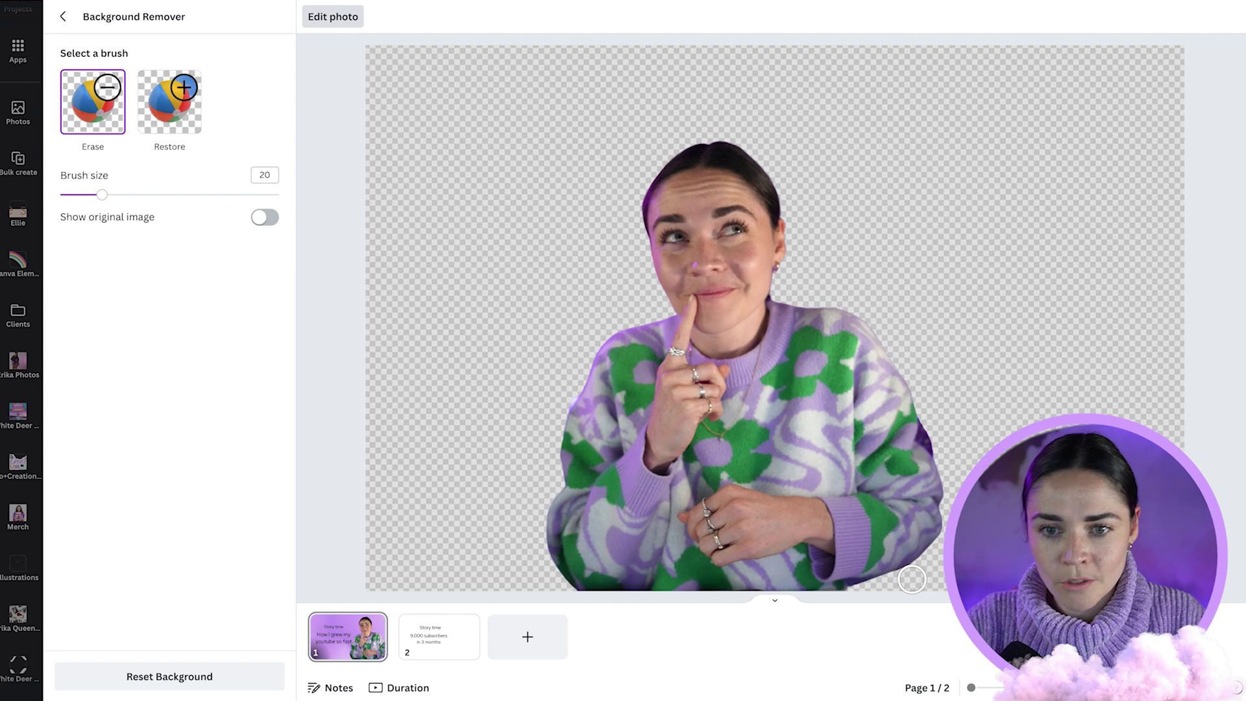
click(62, 30)
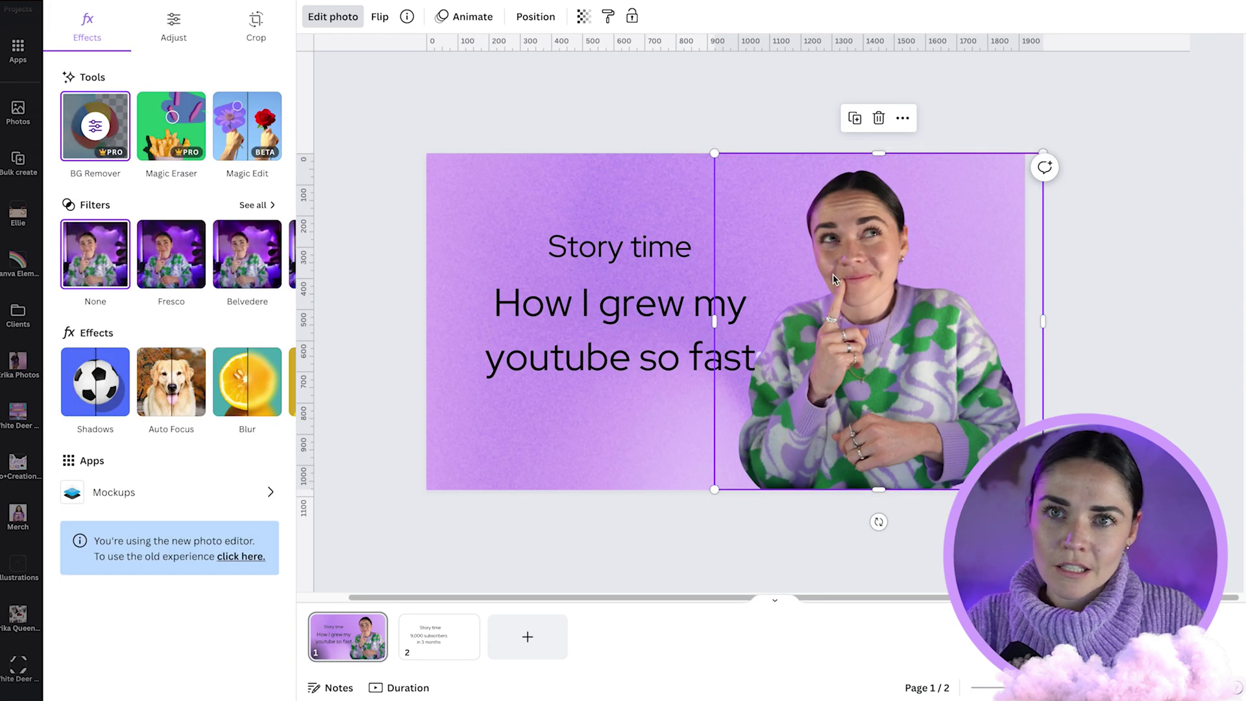
click(1141, 318)
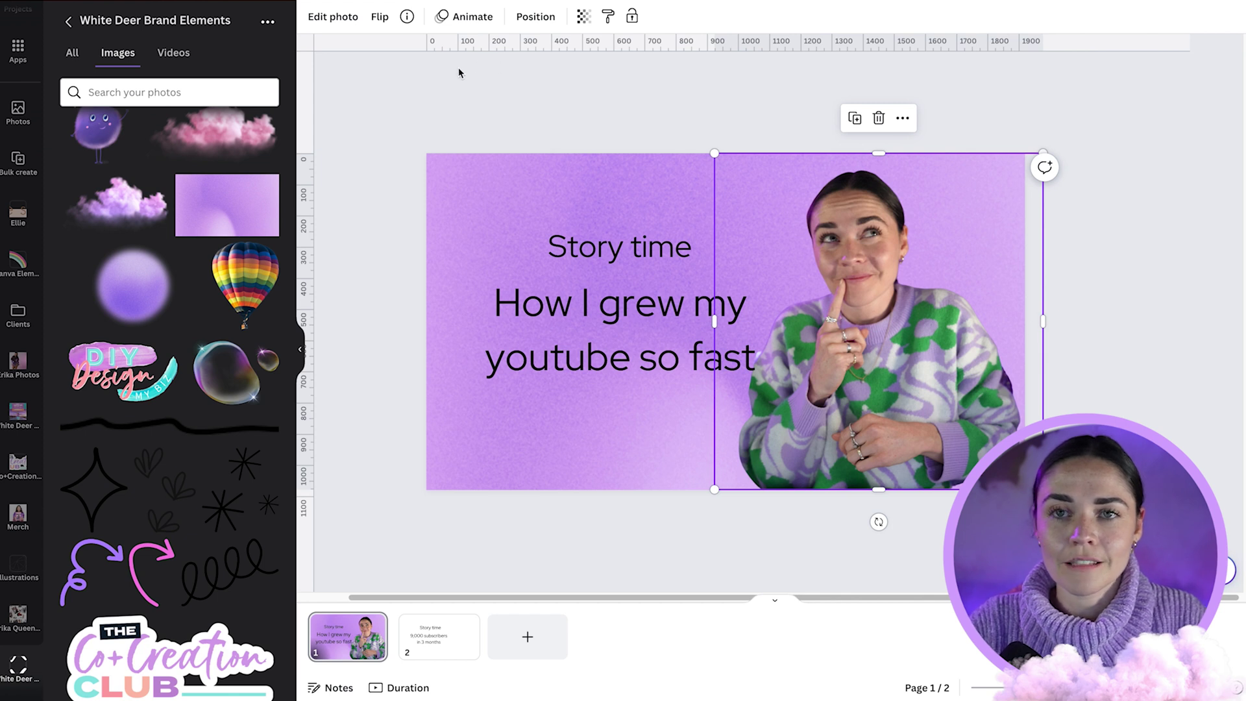
click(333, 18)
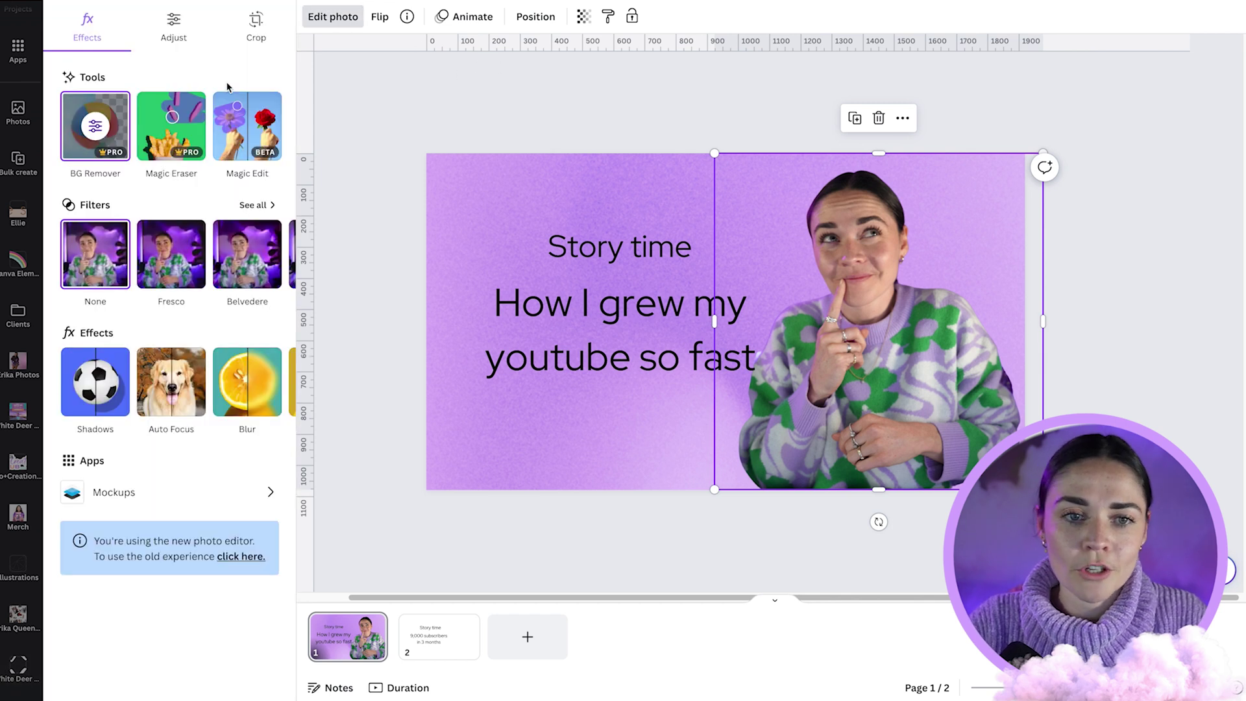
click(97, 126)
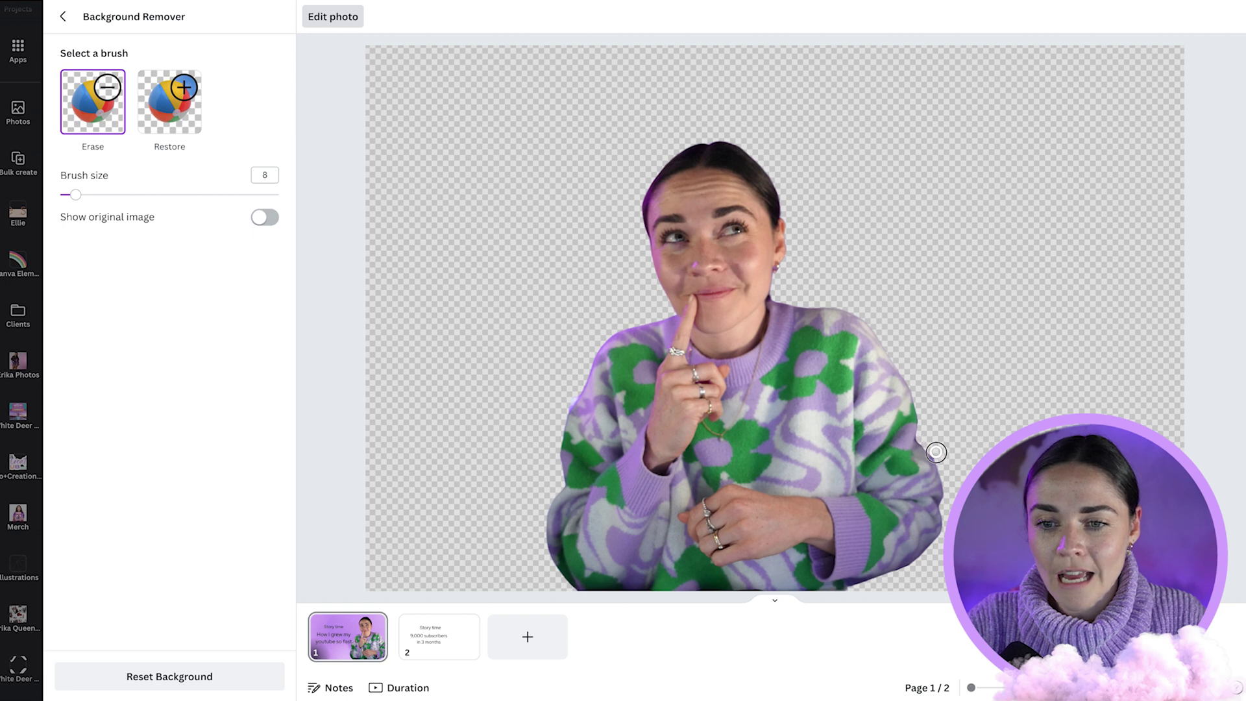
click(63, 18)
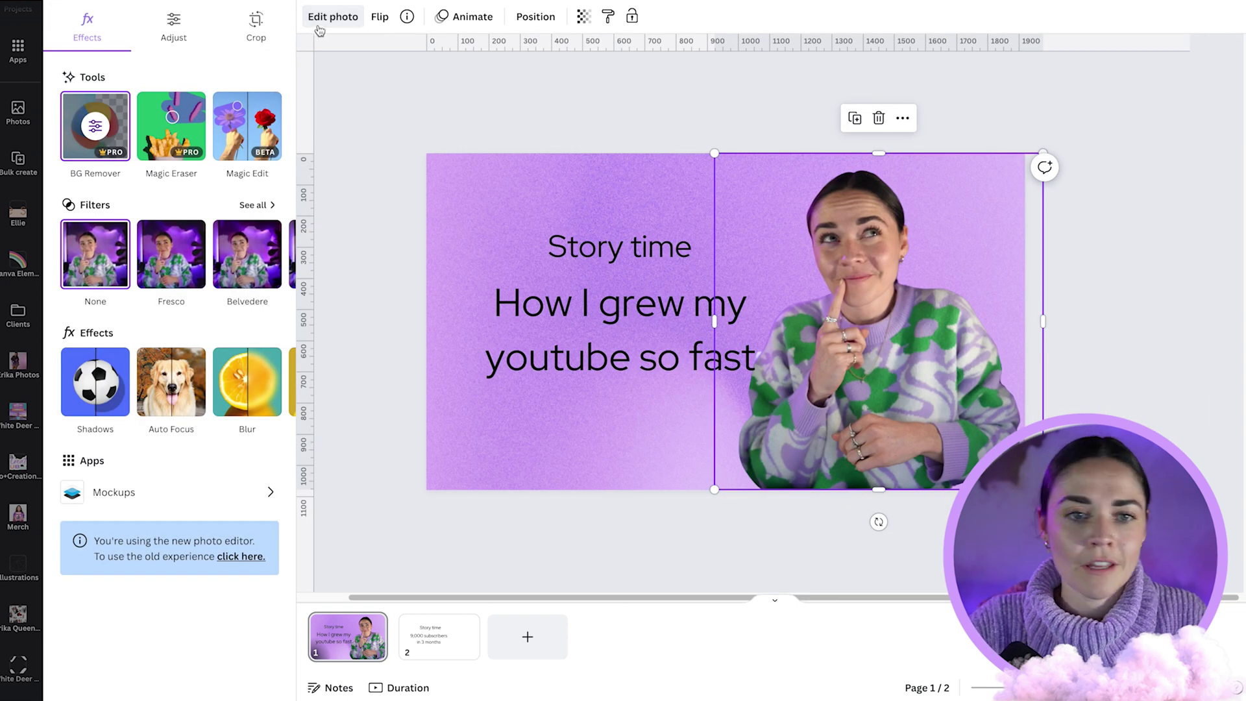
Step: Adjust the portrait photo's light, setting brightness to 8 and contrast to 23
click(173, 27)
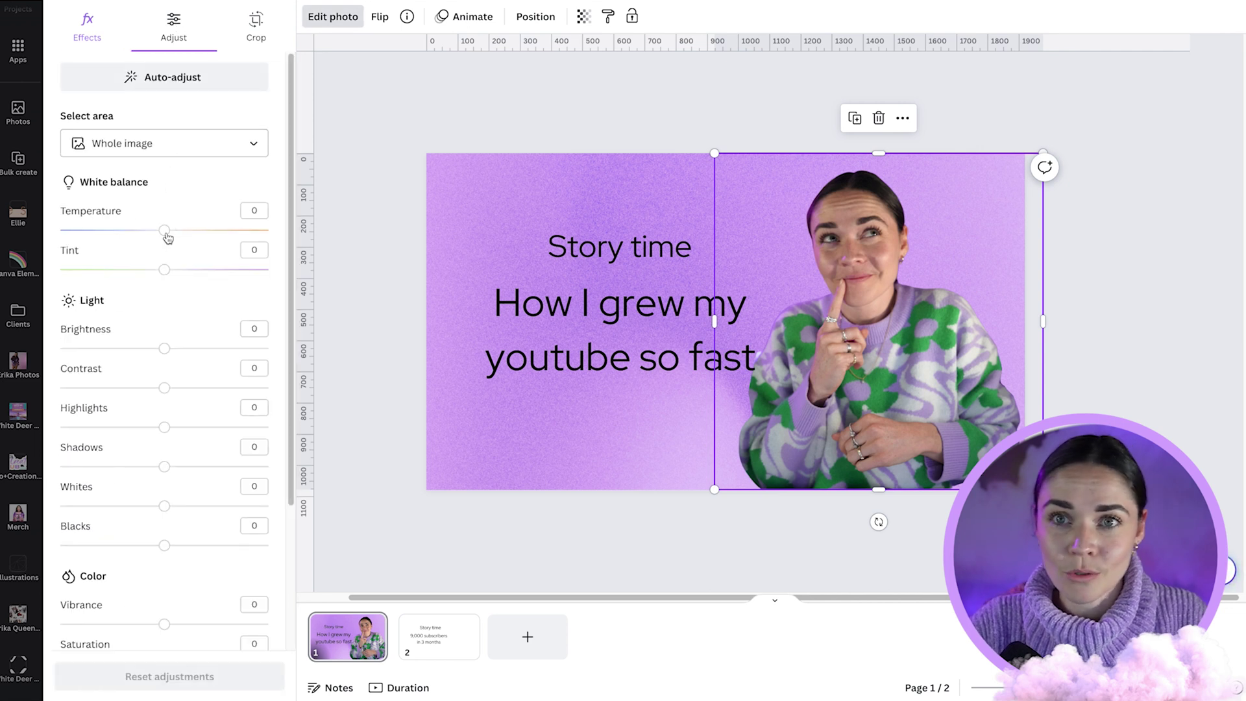
scroll(173, 221, down, 2)
drag(182, 271, 195, 270)
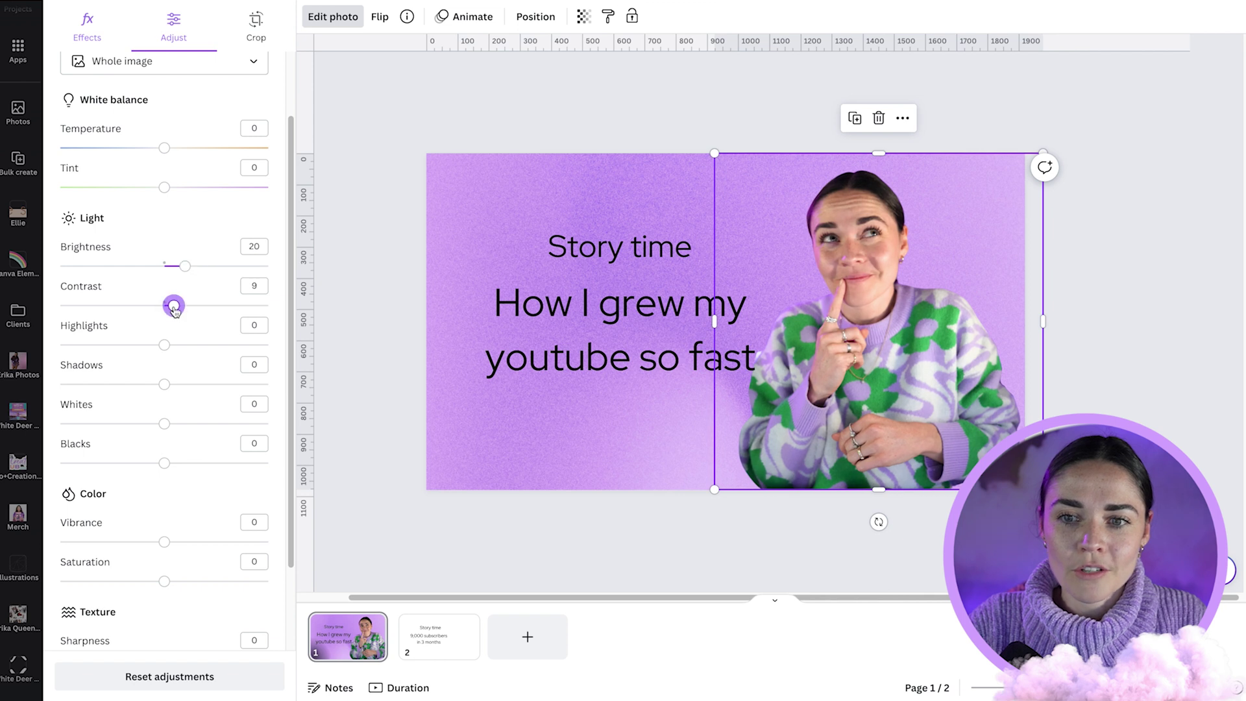
drag(199, 312, 174, 267)
Step: Set the portrait photo's clarity to 16, shadows to 30 and contrast to 39, and raise its vibrance
scroll(195, 270, down, 3)
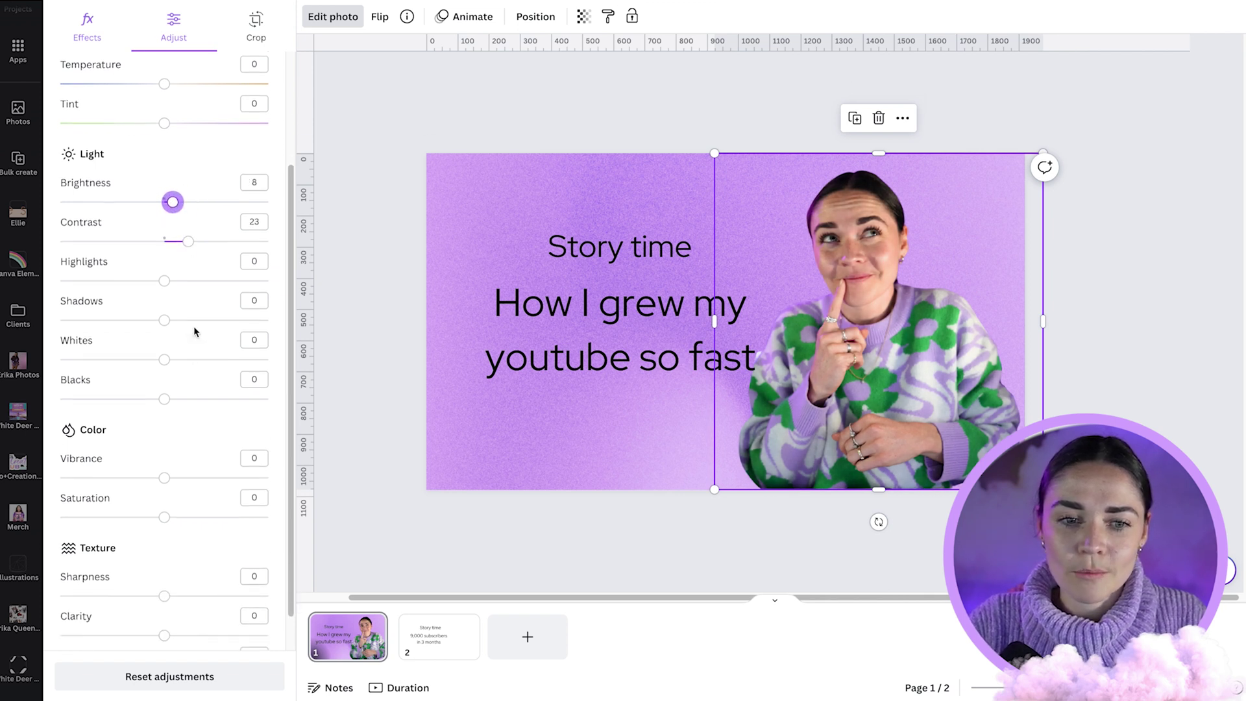
drag(164, 594, 203, 597)
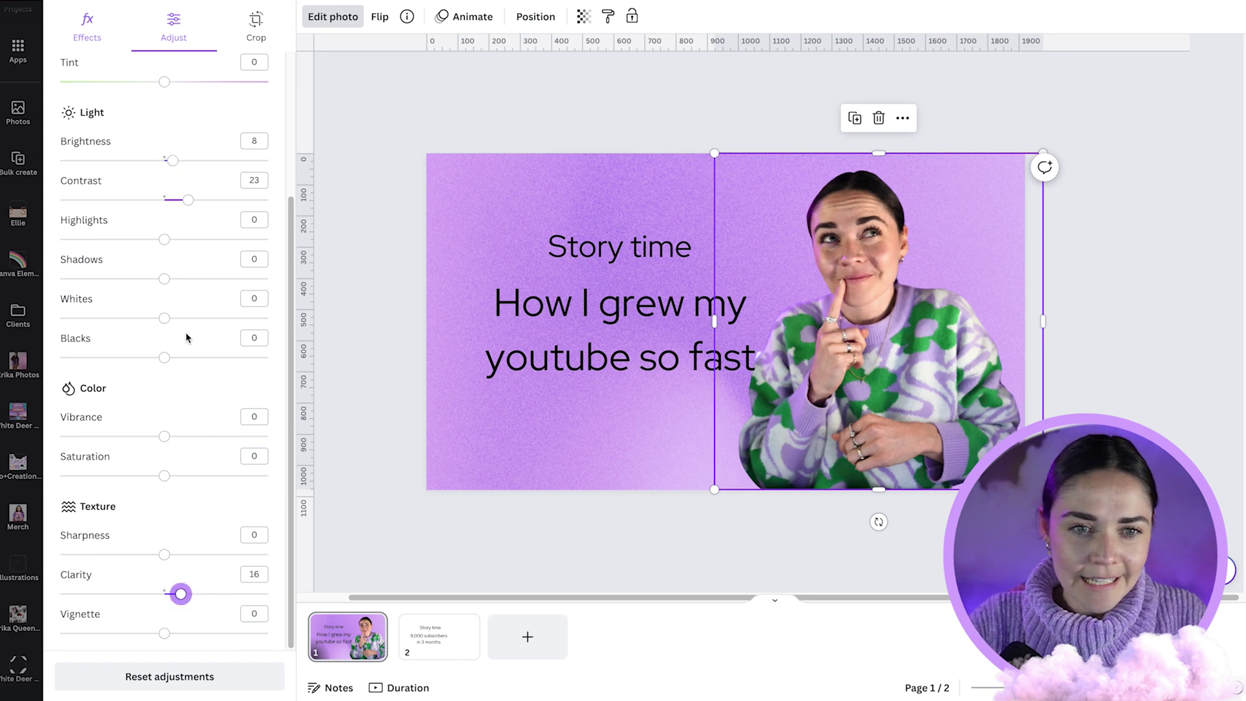
drag(164, 247, 190, 280)
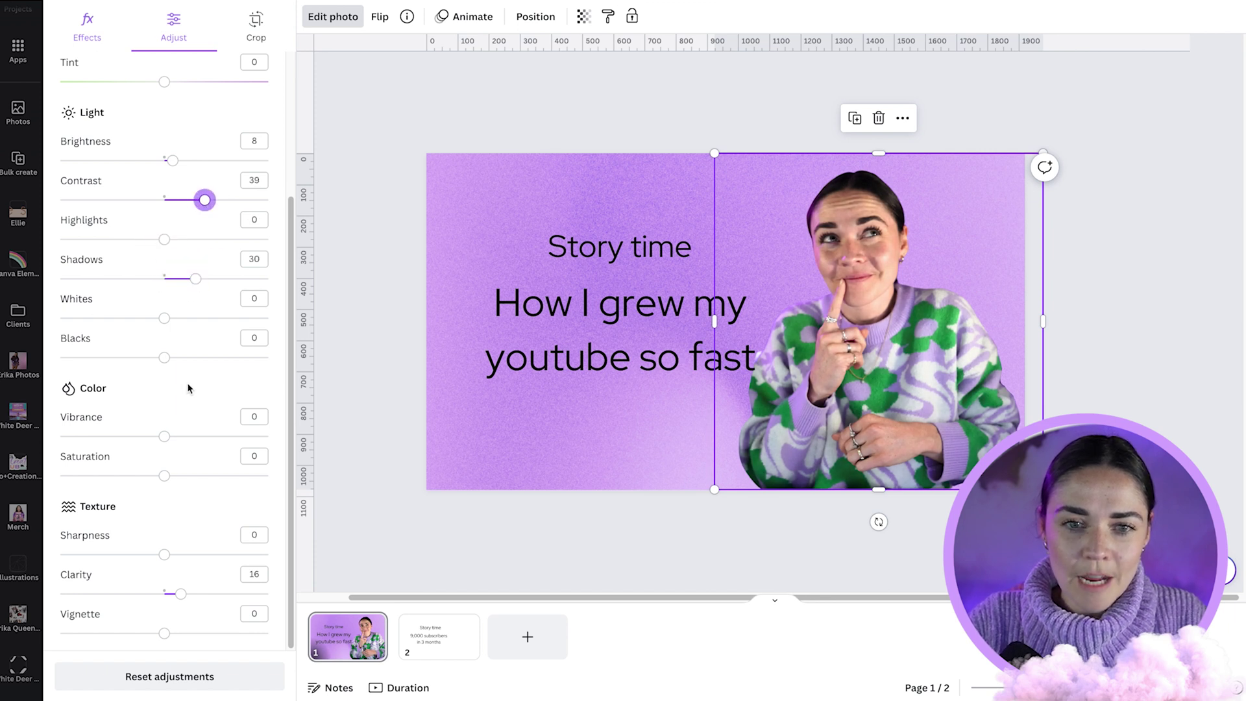
drag(164, 437, 193, 437)
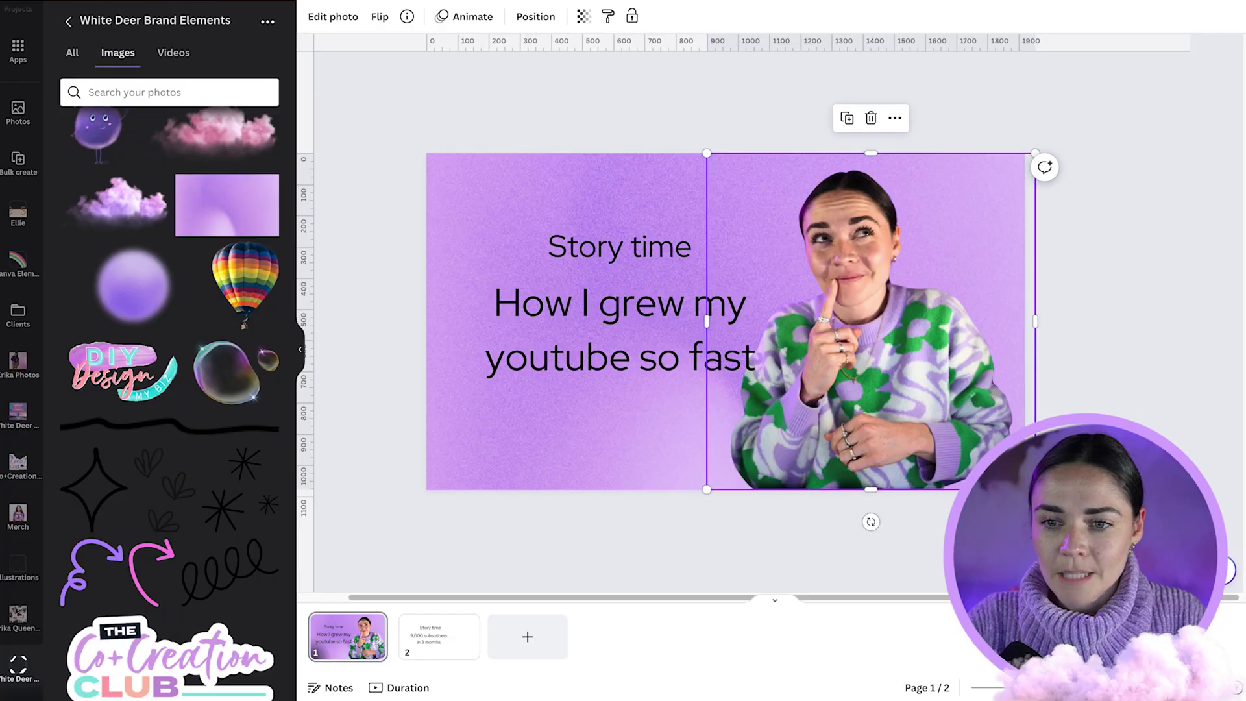
Step: Enlarge the portrait photo slightly and shift it toward the page's right edge, away from the title text
drag(908, 390, 948, 405)
click(1160, 389)
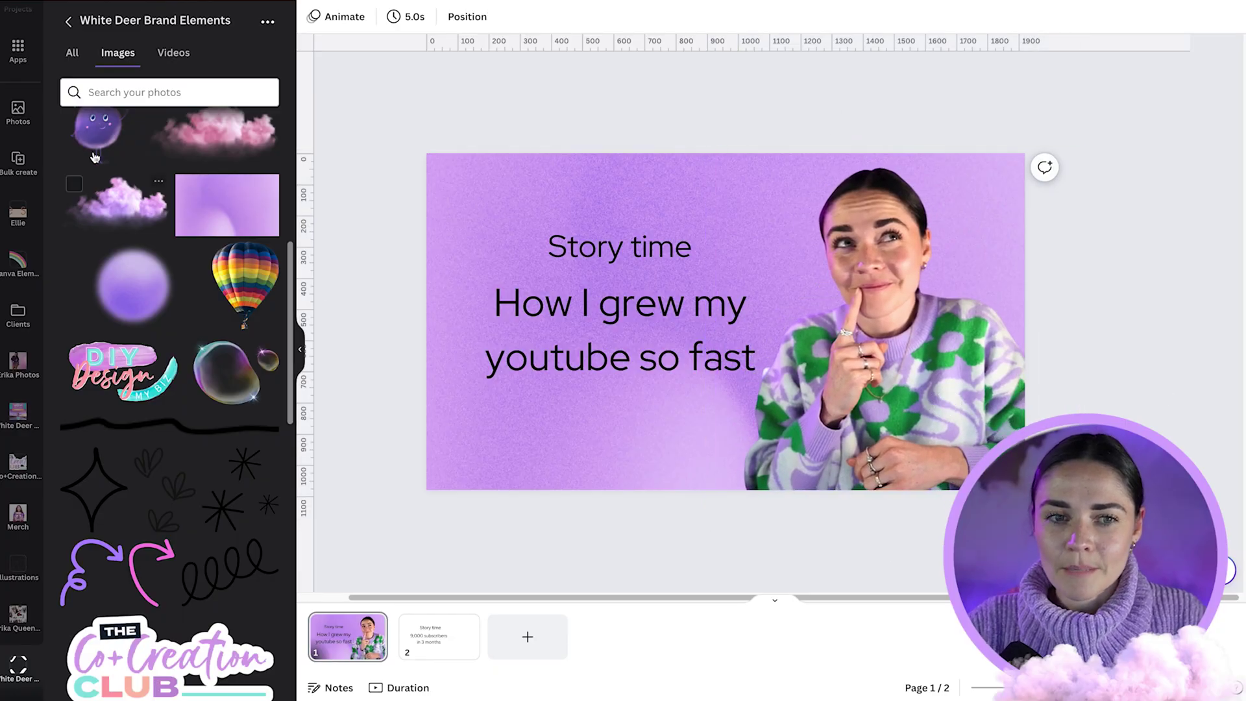
Step: Try the uploaded grinning photo with the raised finger over the portrait, and delete it from the page
scroll(5, 98, up, 5)
click(17, 173)
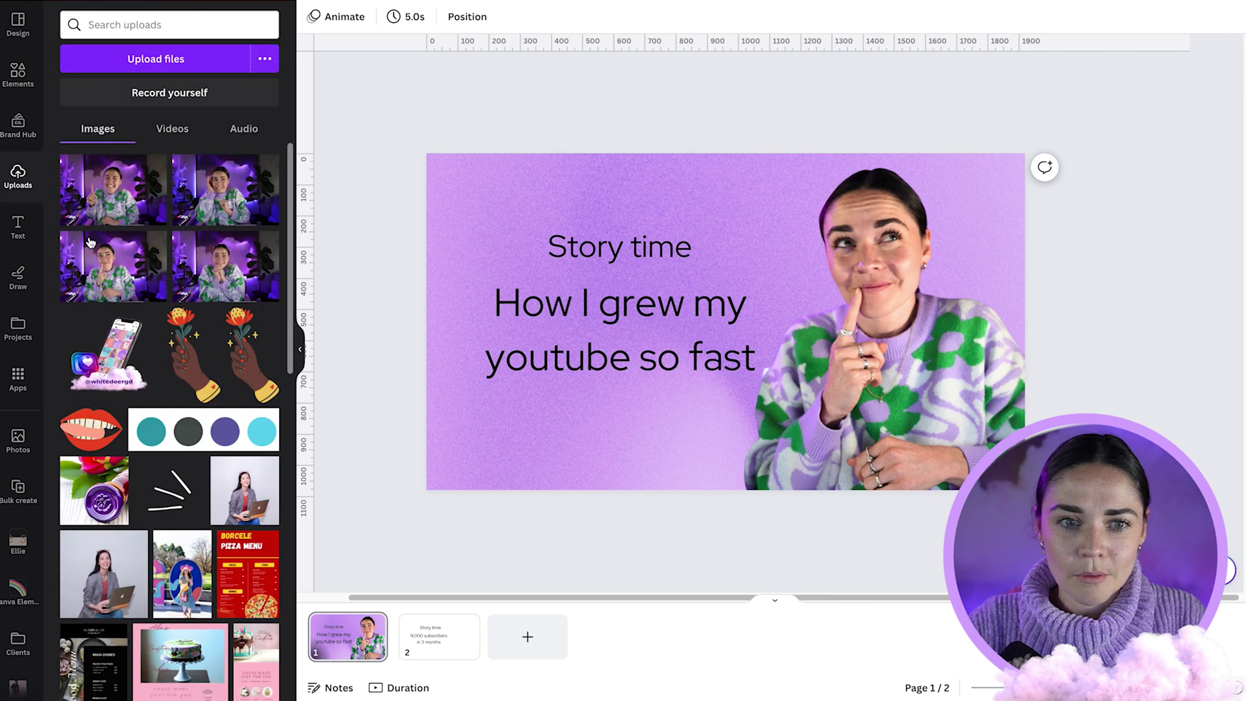
drag(119, 200, 951, 275)
drag(881, 351, 913, 300)
scroll(908, 263, up, 5)
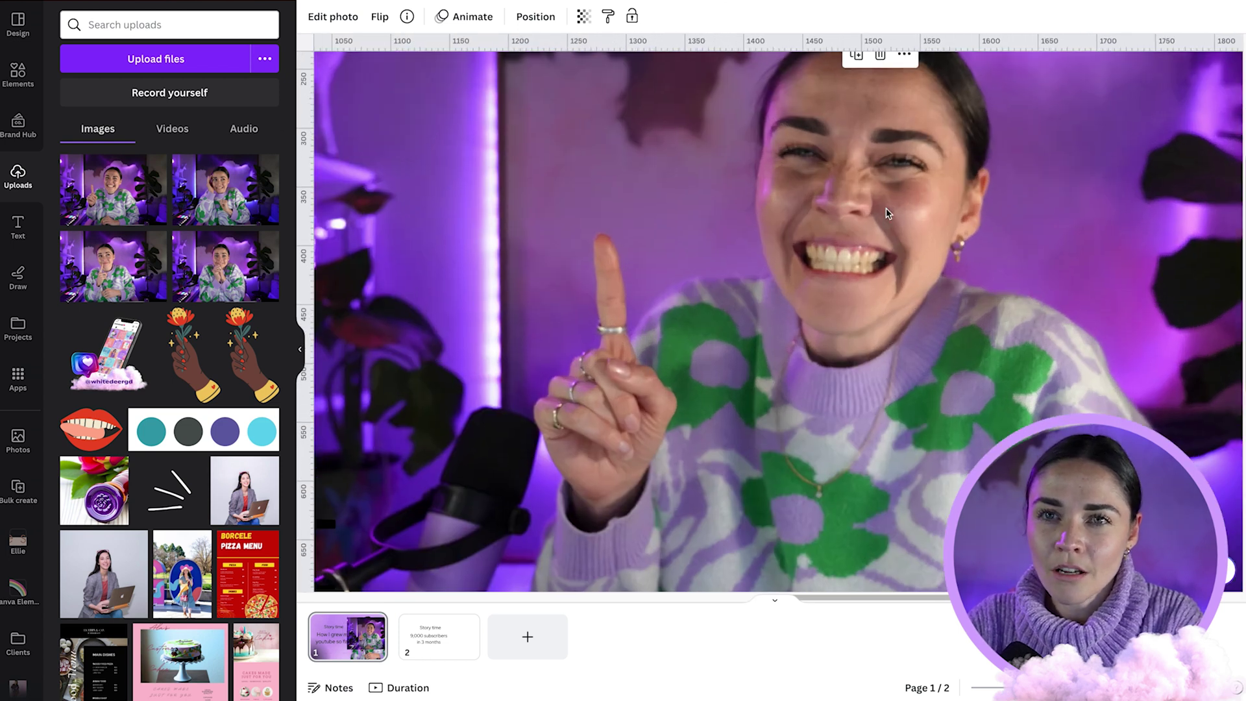
scroll(887, 213, down, 5)
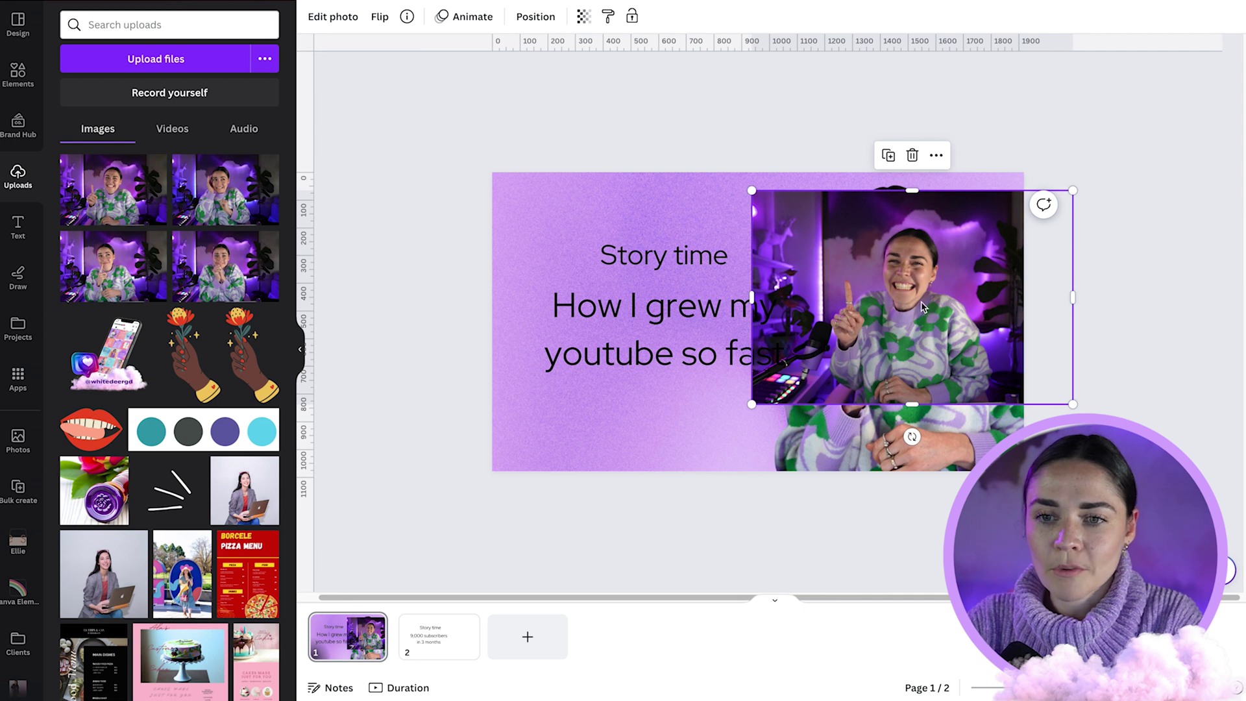
key(Delete)
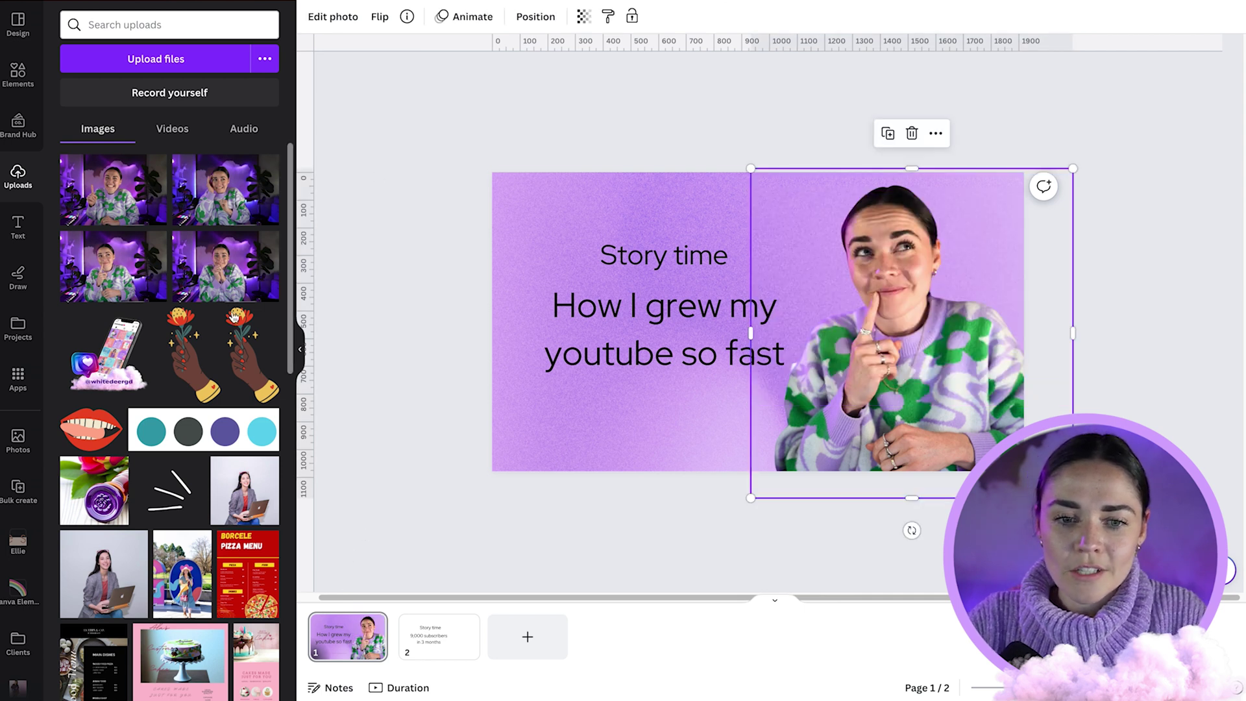
Step: Place the uploaded photo with one hand raised to the head over the existing cut-out portrait
drag(240, 213, 972, 348)
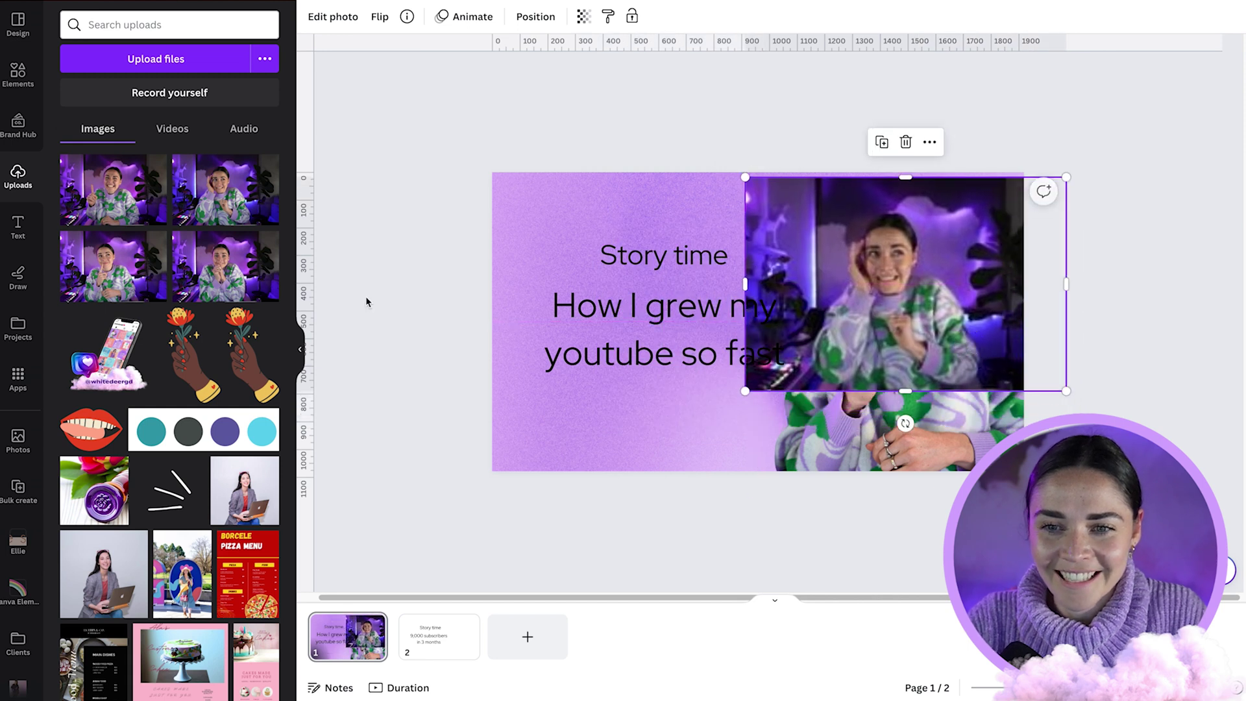
Step: Try the uploaded photo with both hands at the chin over the title text, and delete it
click(265, 284)
drag(888, 326, 622, 257)
drag(544, 211, 570, 234)
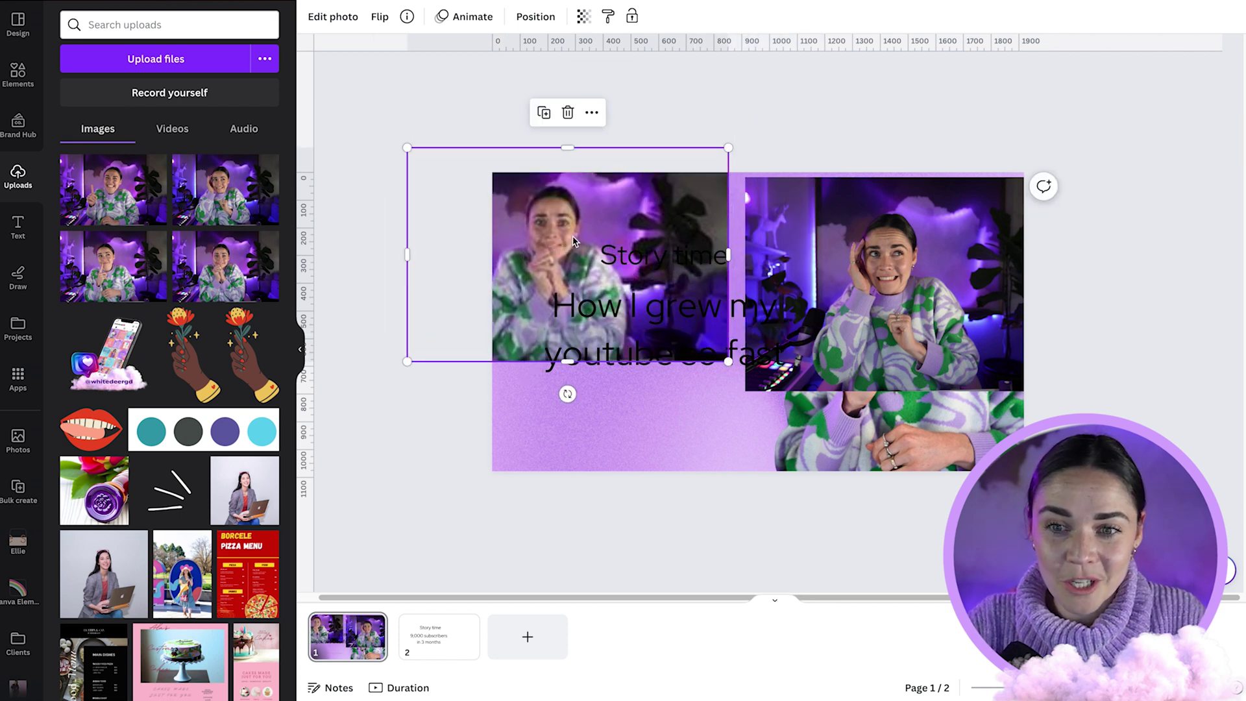
key(Delete)
Step: Delete the previous cut-out portrait with the finger on the lips from behind the new photo
click(943, 449)
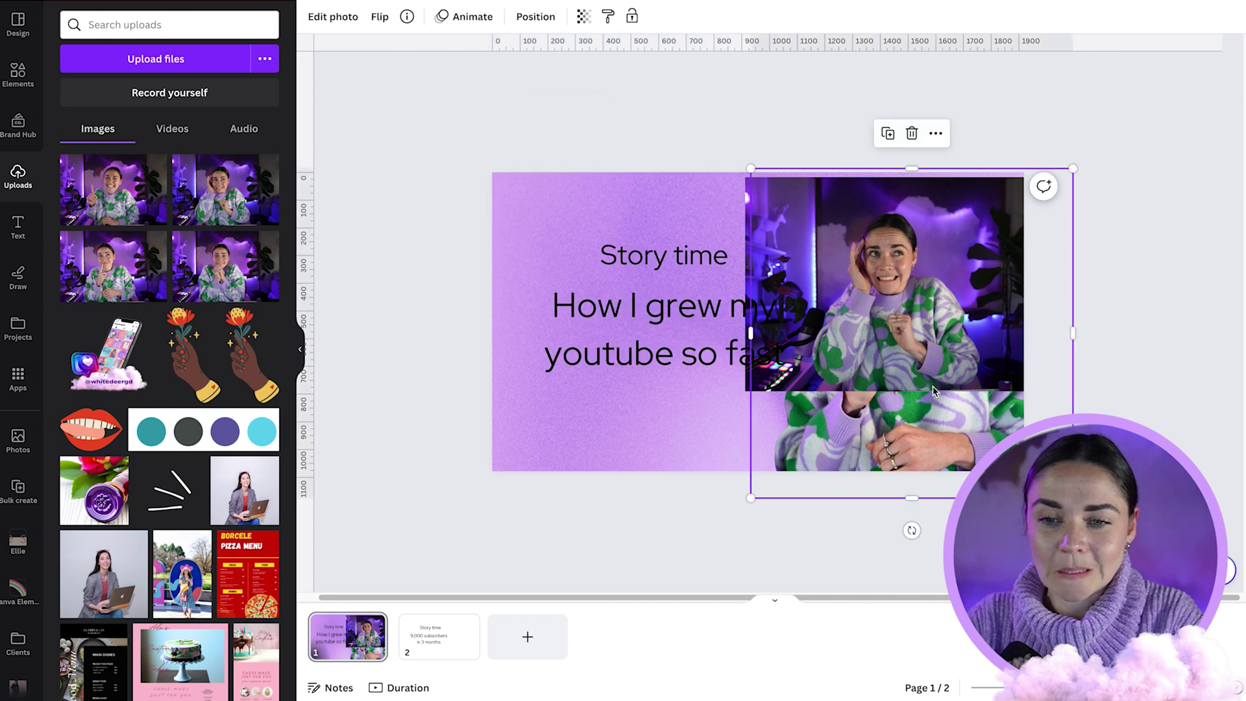
key(Delete)
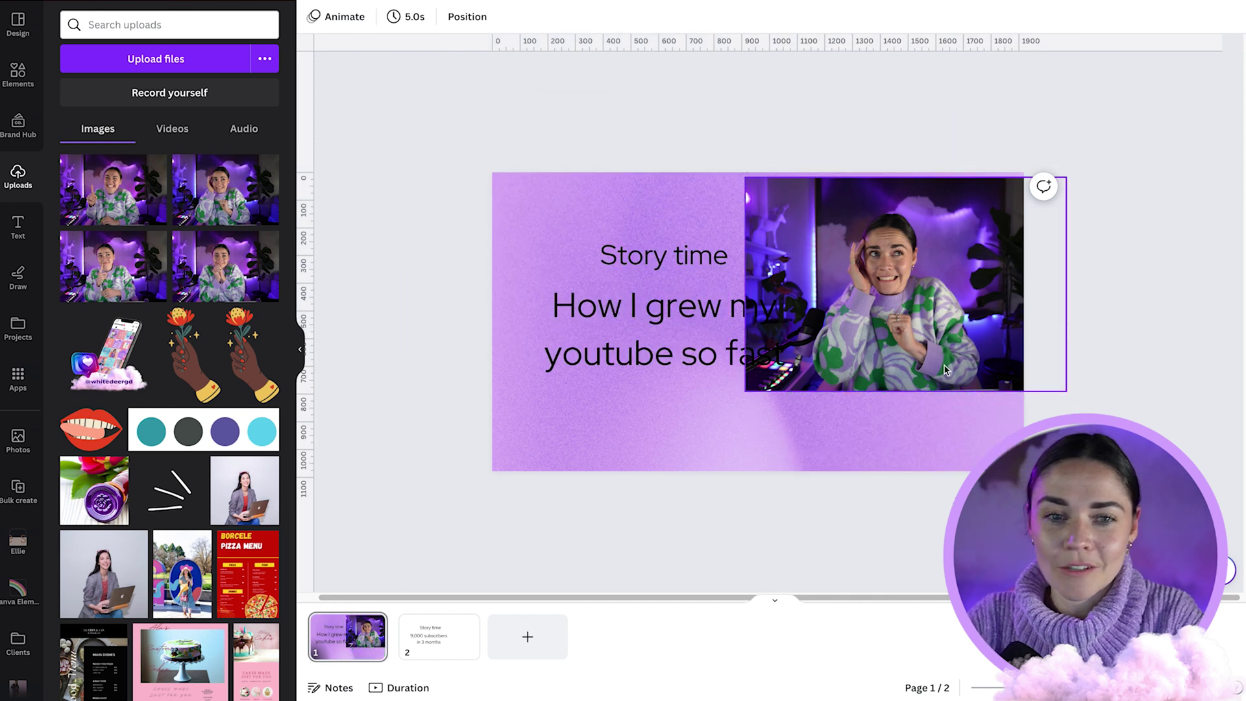
click(221, 274)
drag(842, 317, 1019, 471)
key(Delete)
Step: Remove the background of the hand-to-head photo and crop in its left and right sides
click(910, 299)
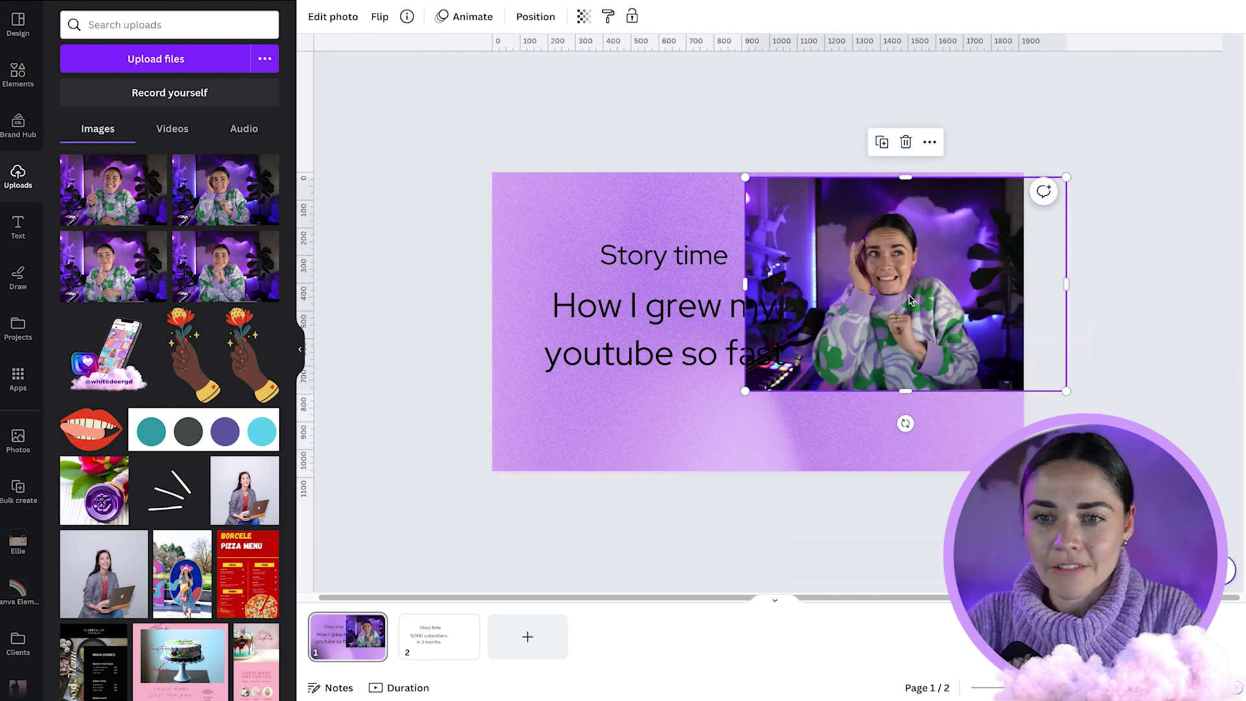
click(333, 17)
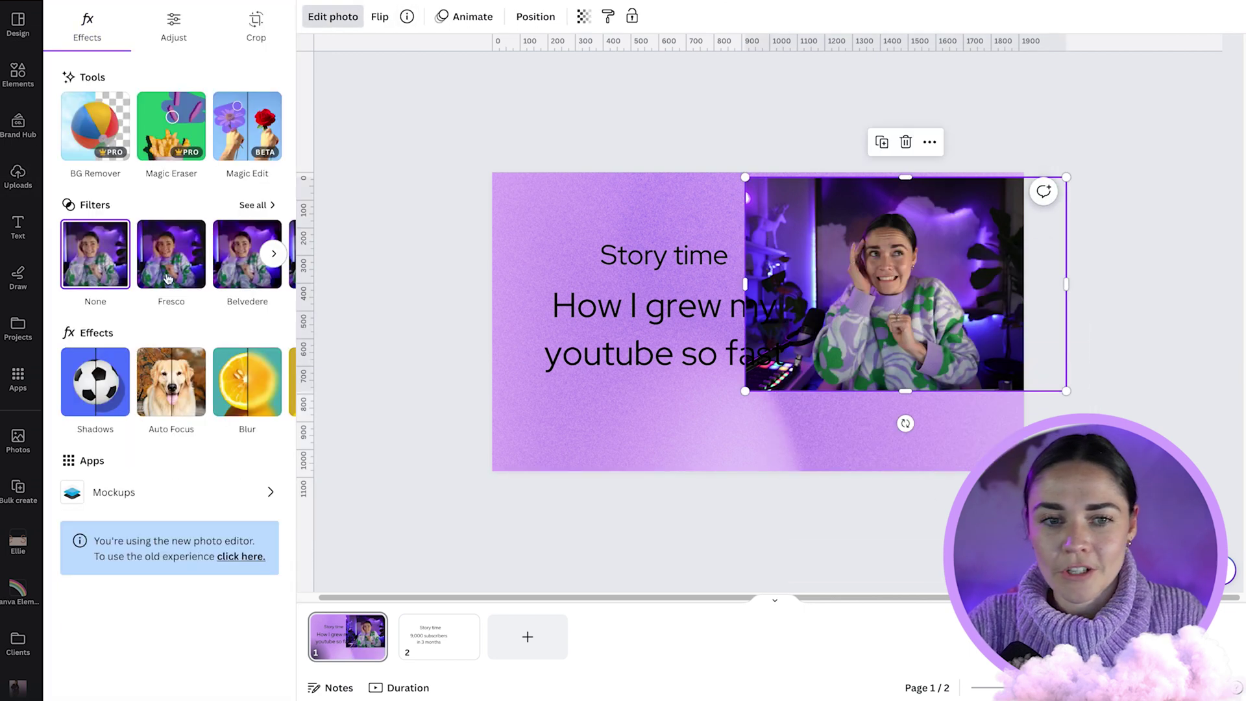
click(64, 123)
drag(743, 284, 804, 284)
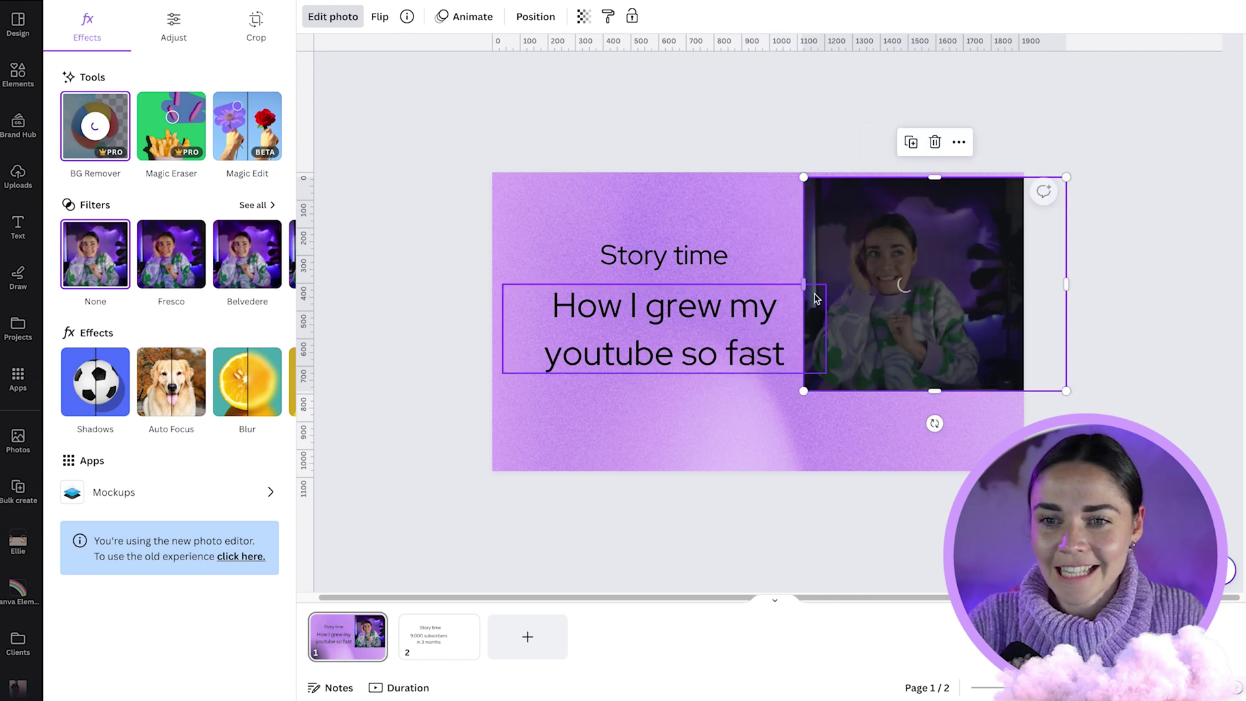
drag(1066, 284, 986, 292)
Step: Enlarge the photo to cover the page's full height and position it against the page's right edge
drag(985, 392, 1125, 552)
drag(944, 398, 883, 341)
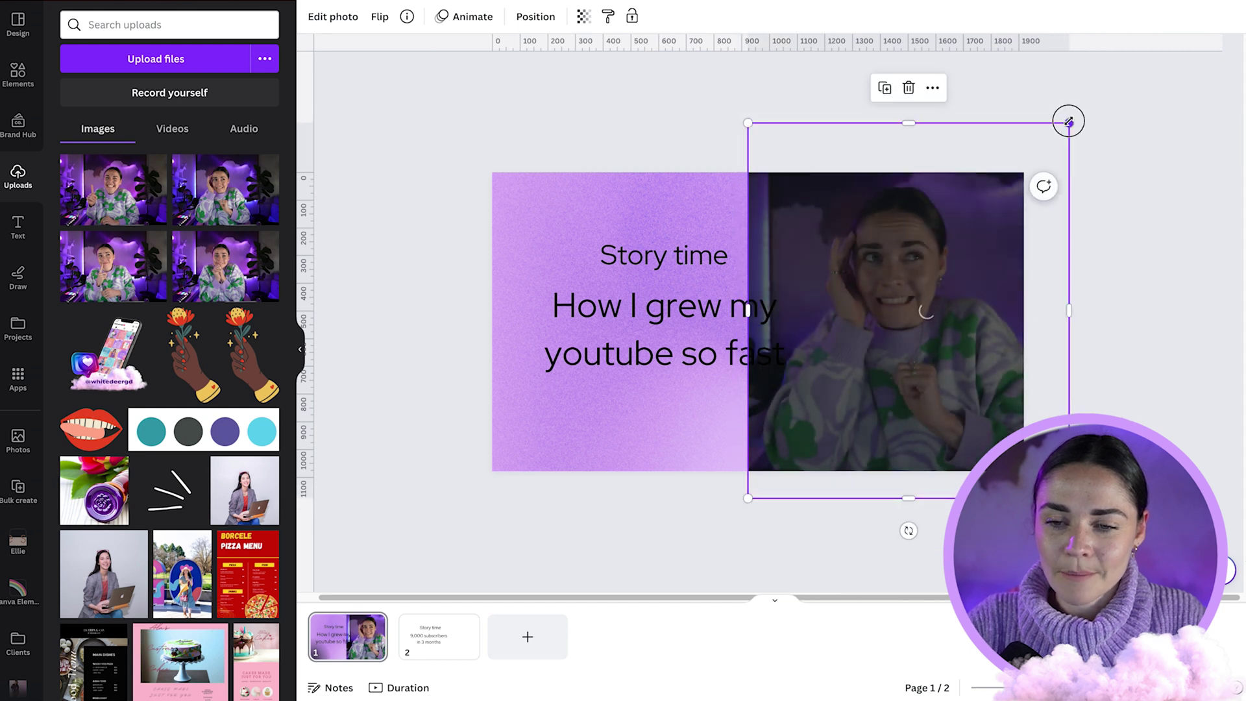
drag(1065, 119, 1046, 149)
drag(965, 273, 968, 254)
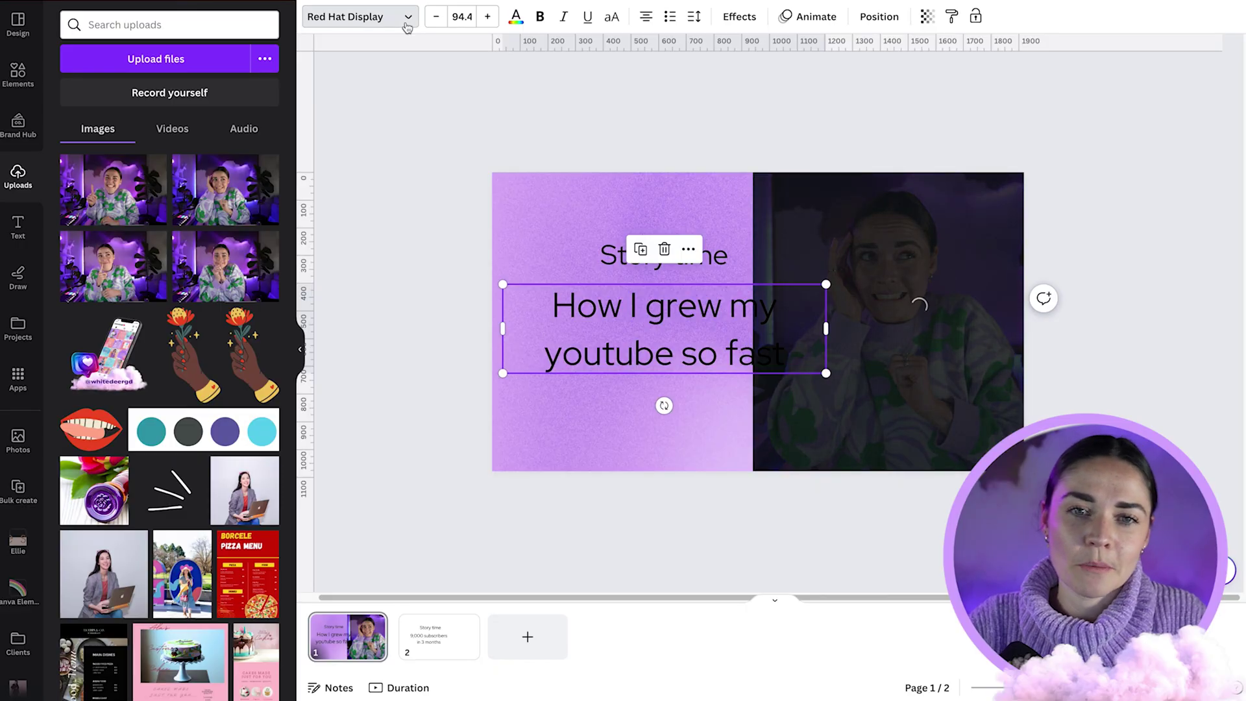
Step: Set the "How I grew my youtube so fast" title in Termina and widen its text box to fit two lines
click(406, 26)
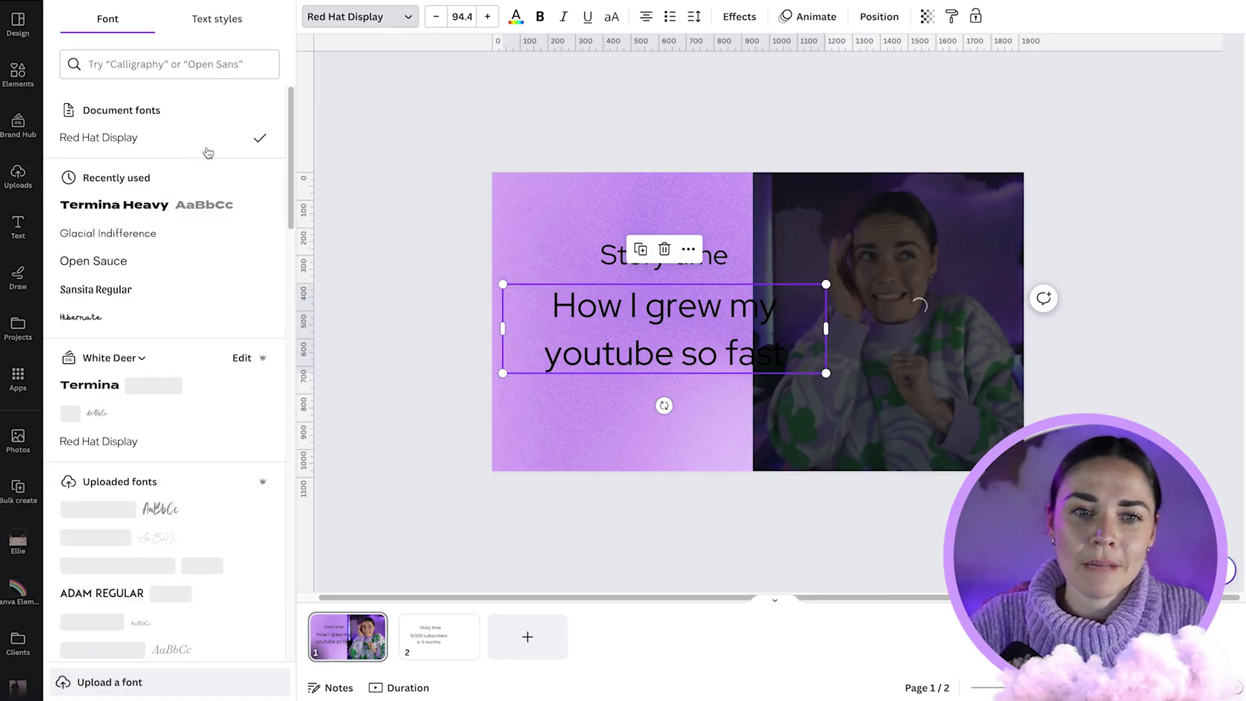
click(119, 388)
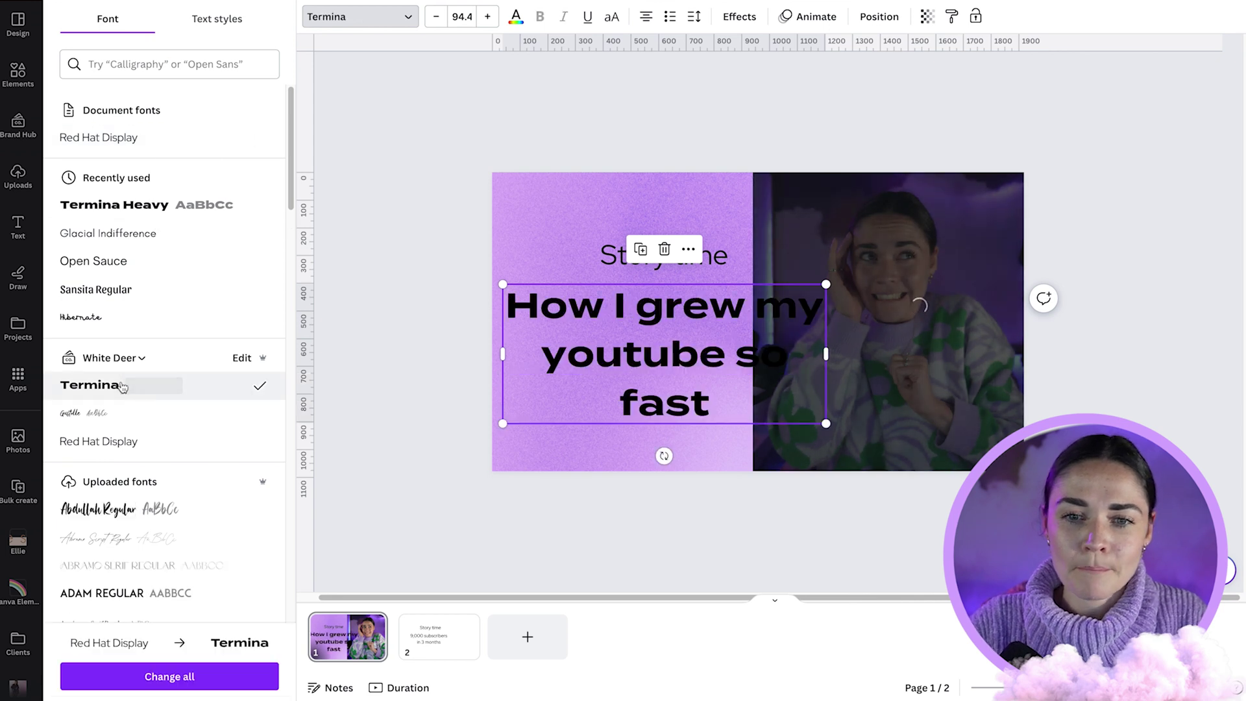
drag(833, 353, 856, 353)
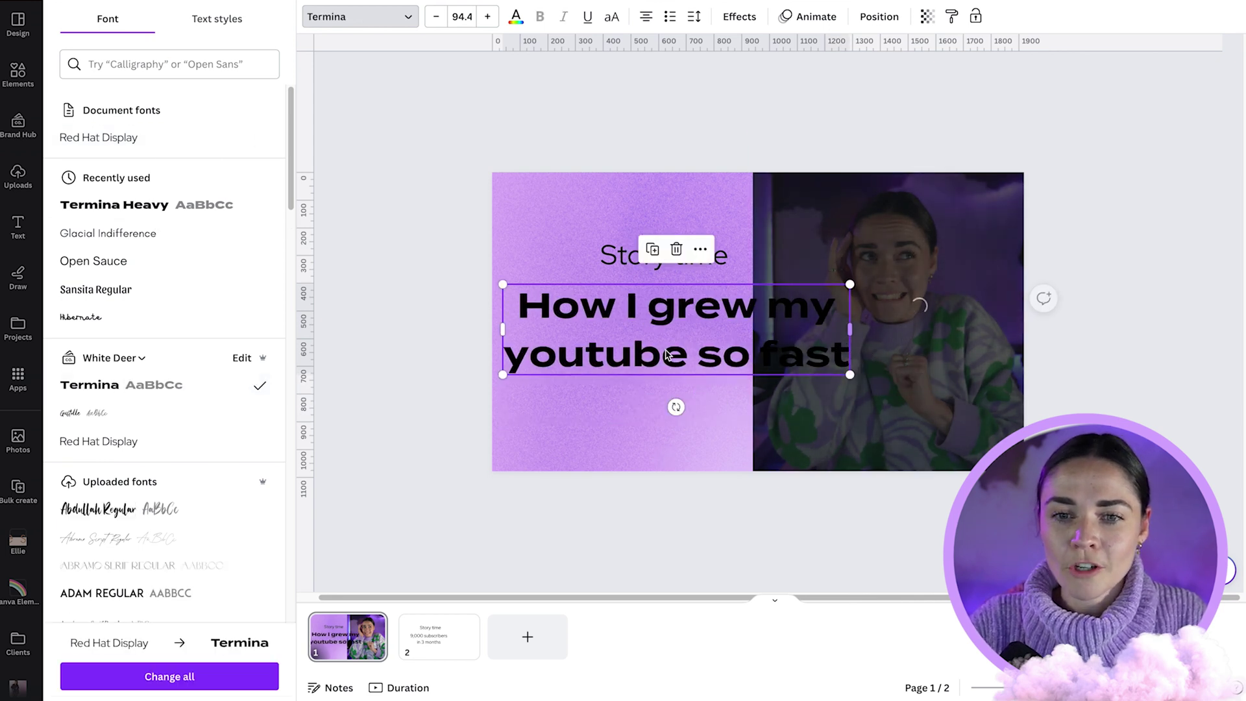
drag(572, 355, 679, 359)
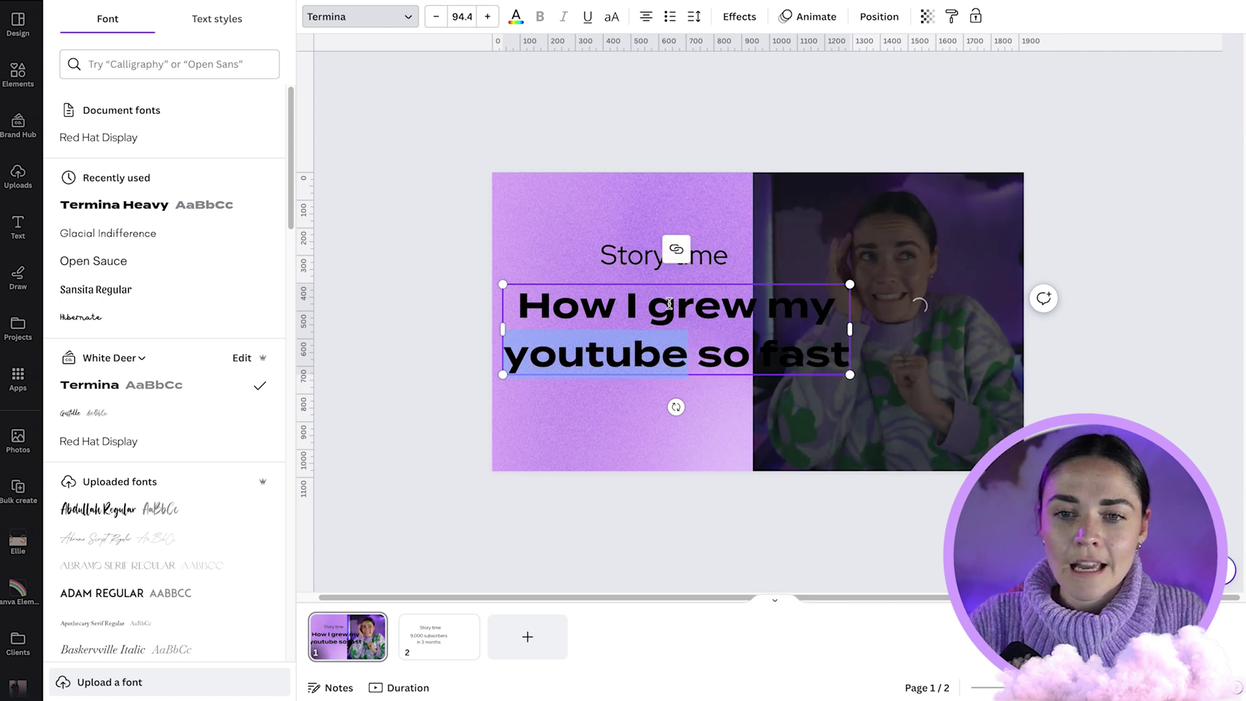
drag(649, 305, 693, 358)
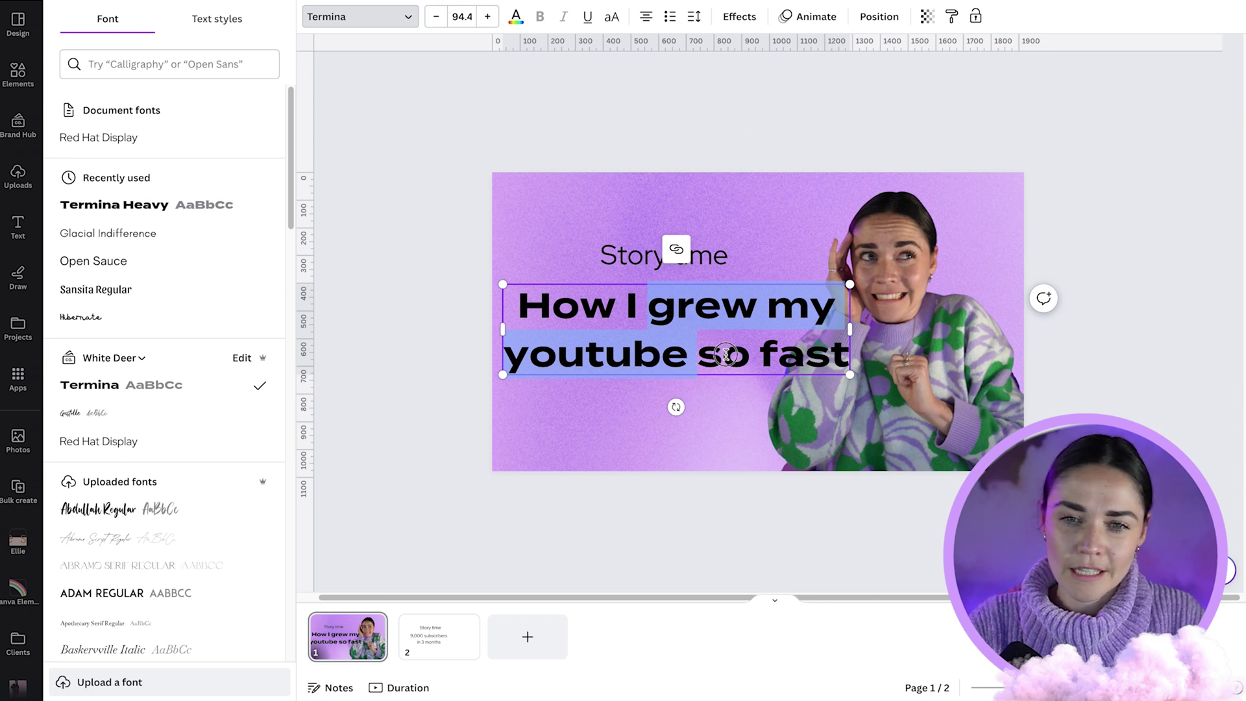
Step: Restyle "Story time" in uppercase Termina Heavy, scaled down to size 53.6, and place it higher above the title
click(726, 355)
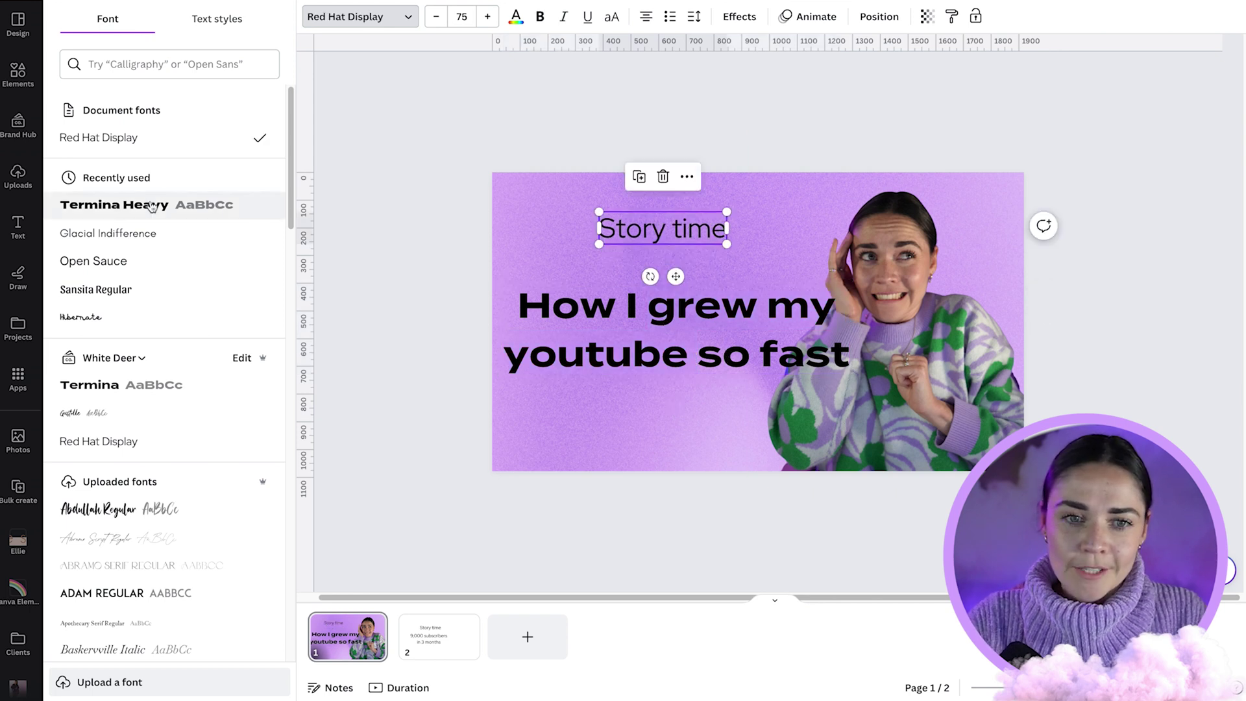
click(172, 206)
click(611, 17)
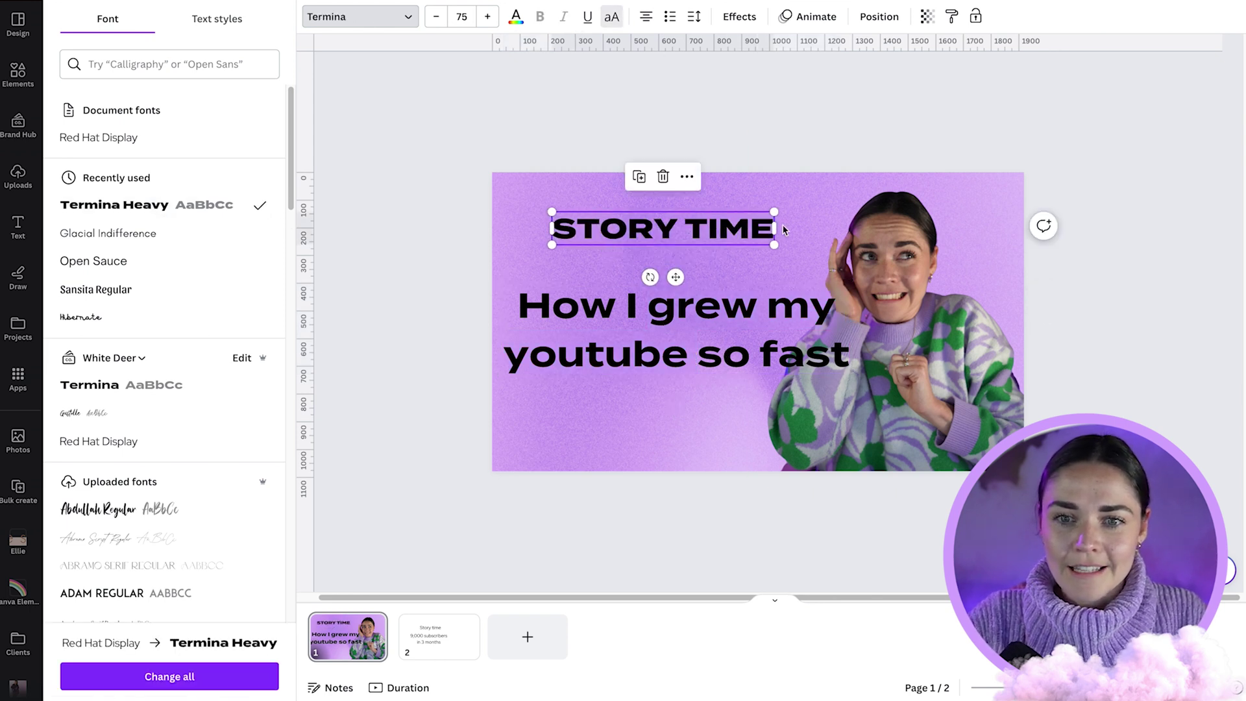
drag(774, 212, 716, 214)
drag(685, 257, 675, 272)
click(449, 232)
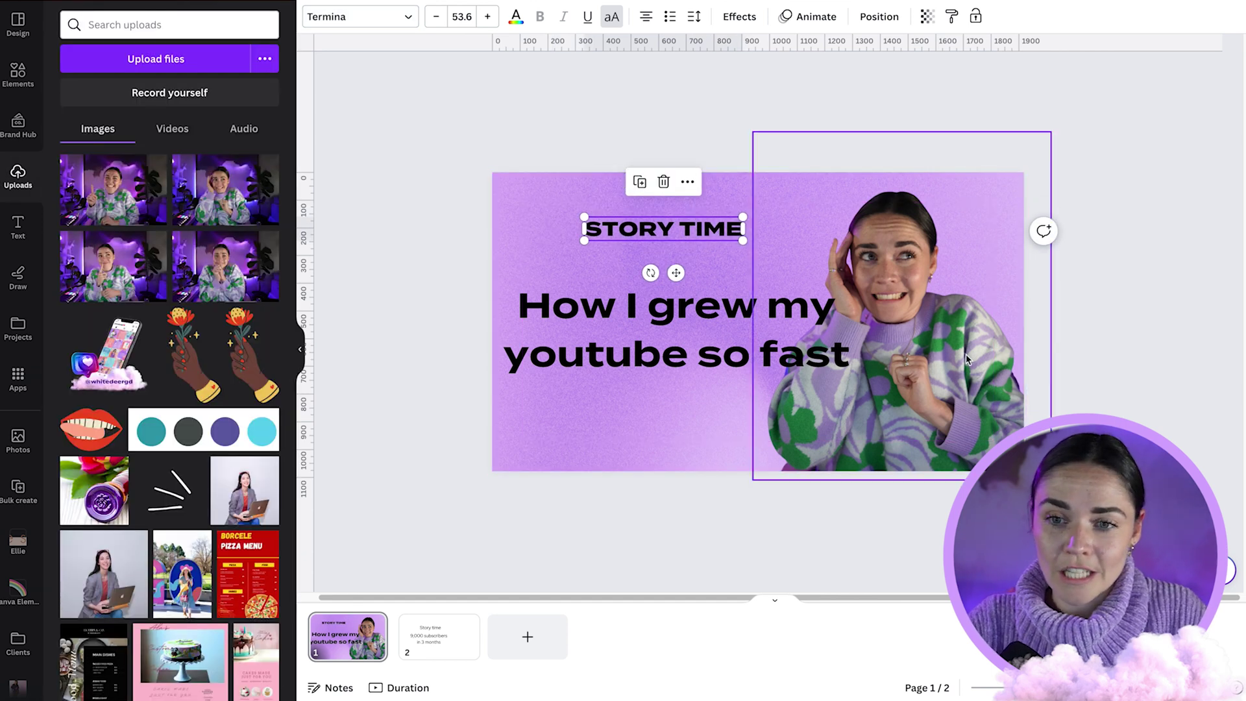
Step: Adjust the cut-out portrait to brightness 22, contrast 18, sharpness 19 and clarity 10
click(942, 375)
click(316, 24)
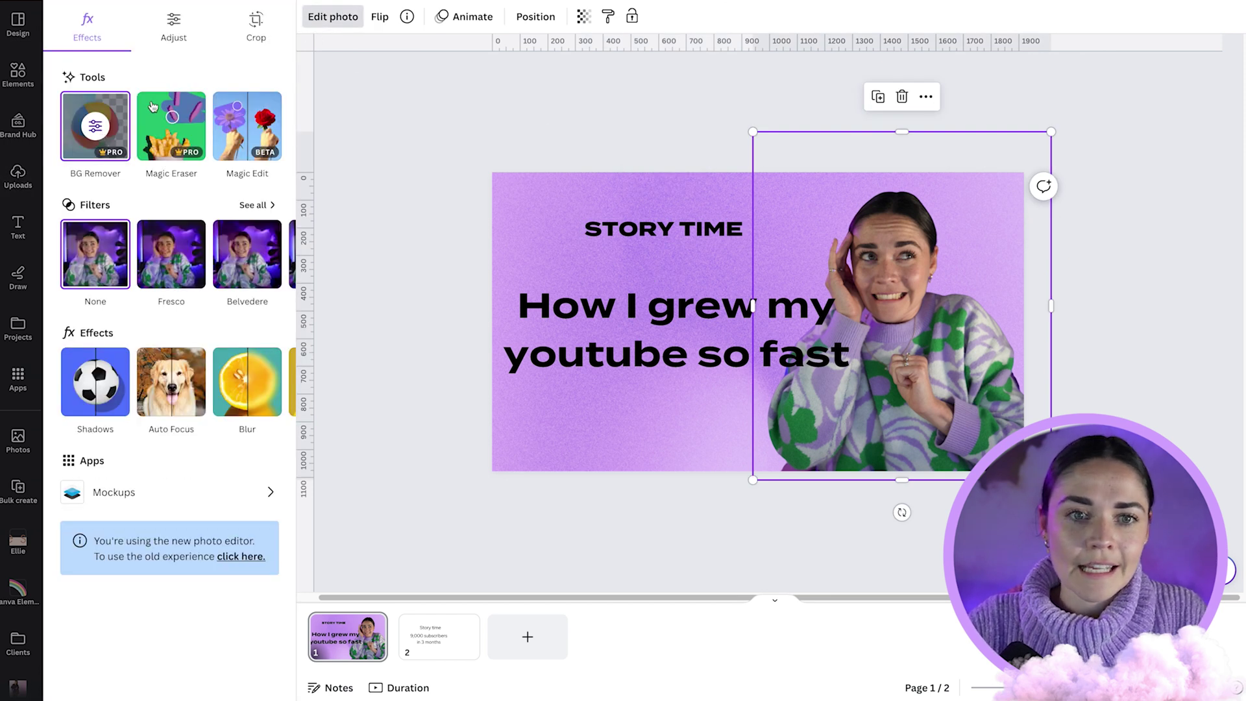
click(176, 20)
drag(187, 351, 187, 349)
click(184, 388)
scroll(194, 454, down, 3)
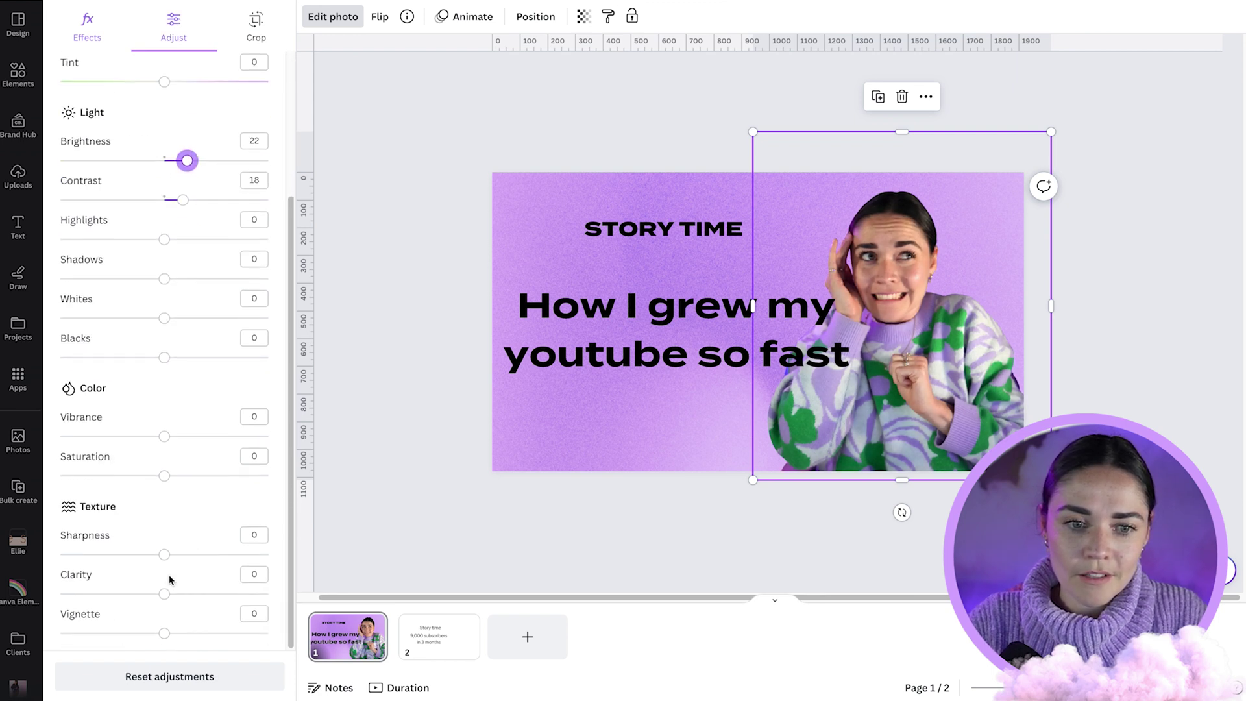
drag(167, 555, 175, 598)
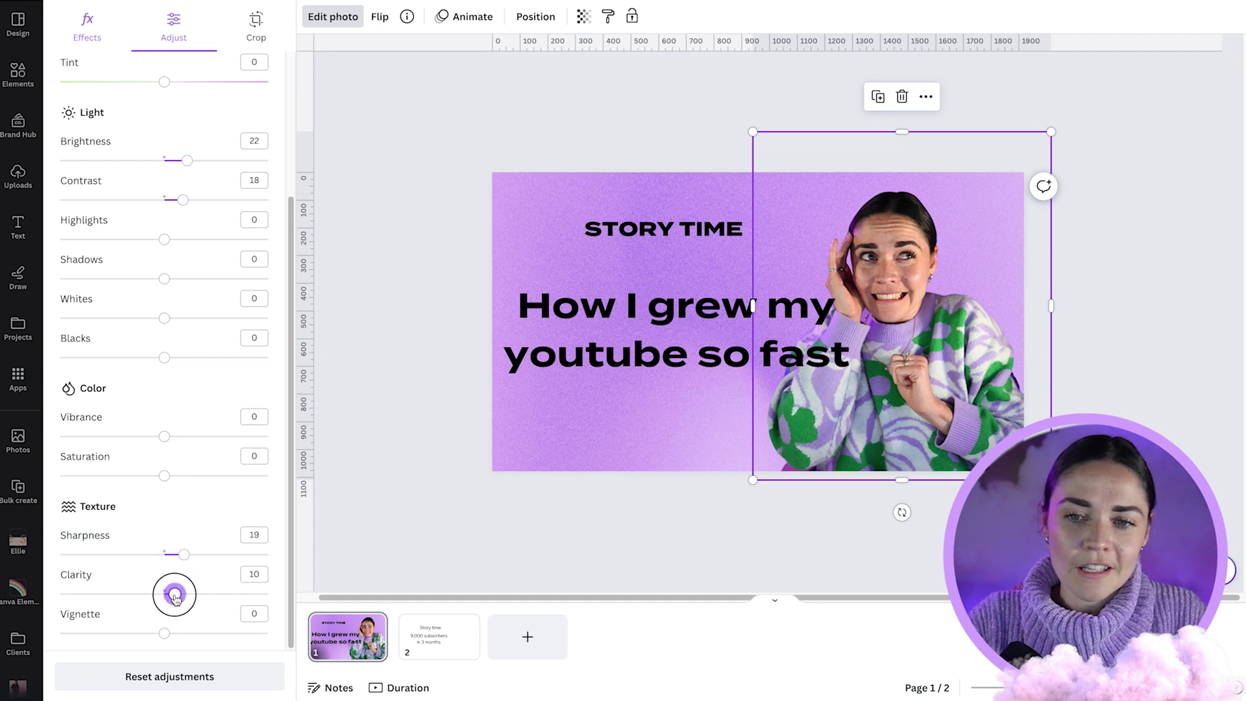
click(460, 233)
Step: Shift the cut-out portrait toward the page centre and open its Background Remover brush settings
click(1020, 416)
drag(990, 378, 926, 362)
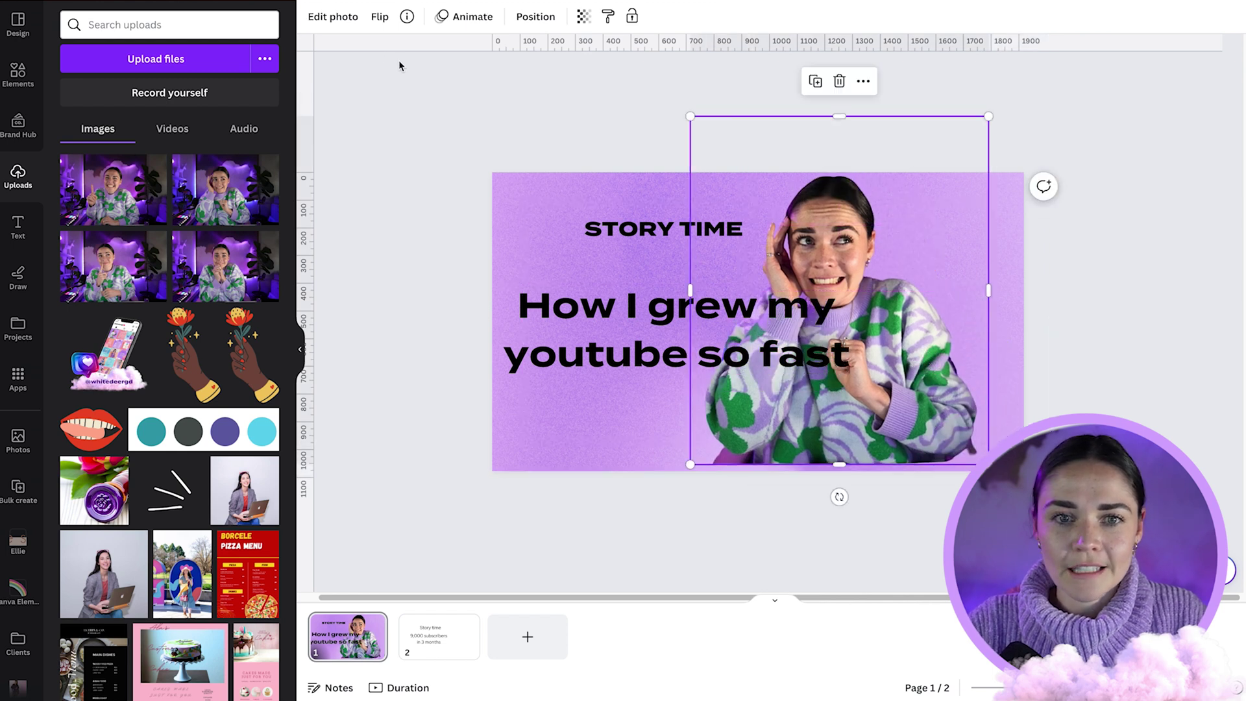
click(333, 16)
click(101, 123)
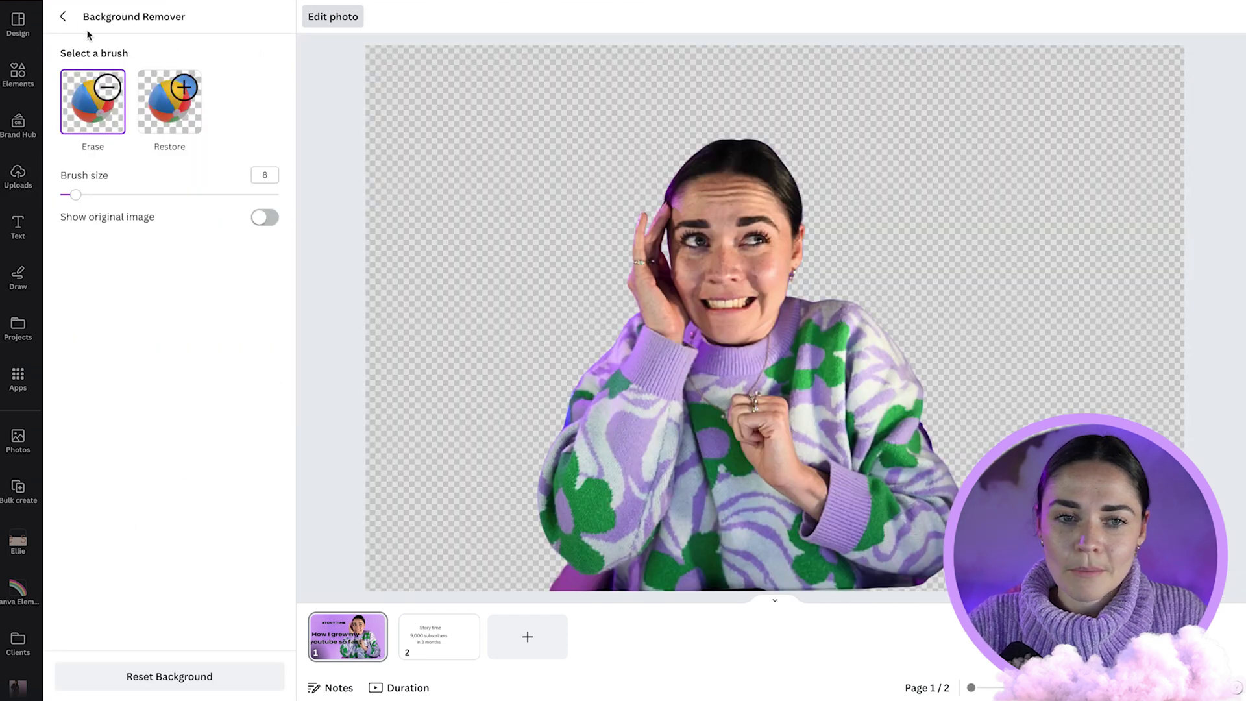
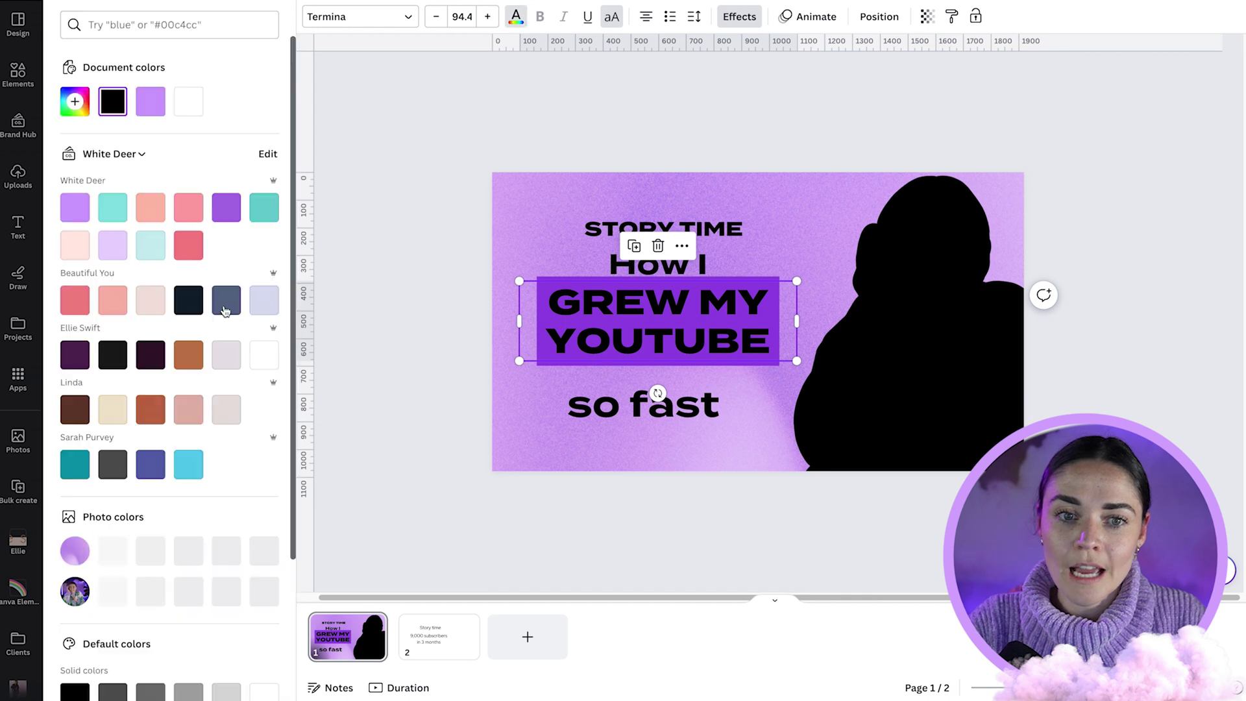
Step: Colour the highlighted "GREW MY YOUTUBE" text white and nudge the block slightly down and to the right
click(267, 354)
click(428, 305)
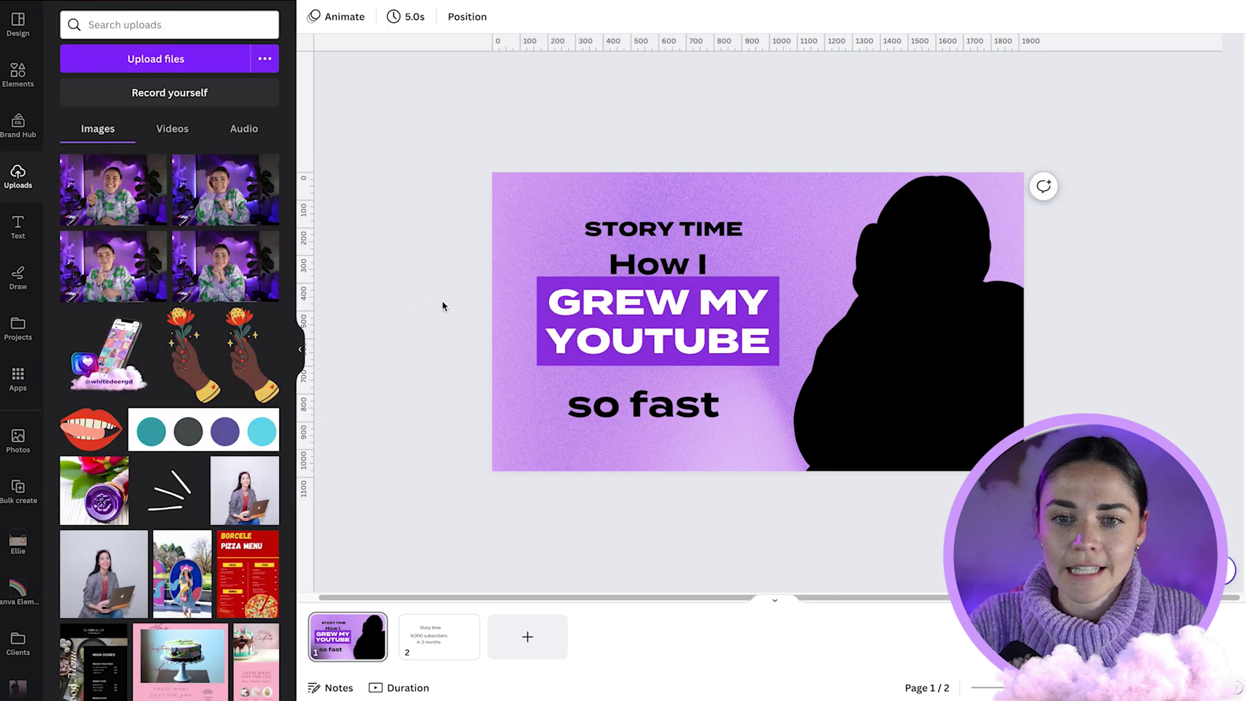
drag(592, 308, 598, 314)
Step: Examine the cut-out portrait's Outline shadow settings, including size, blur amount, distance, colour and intensity
click(937, 398)
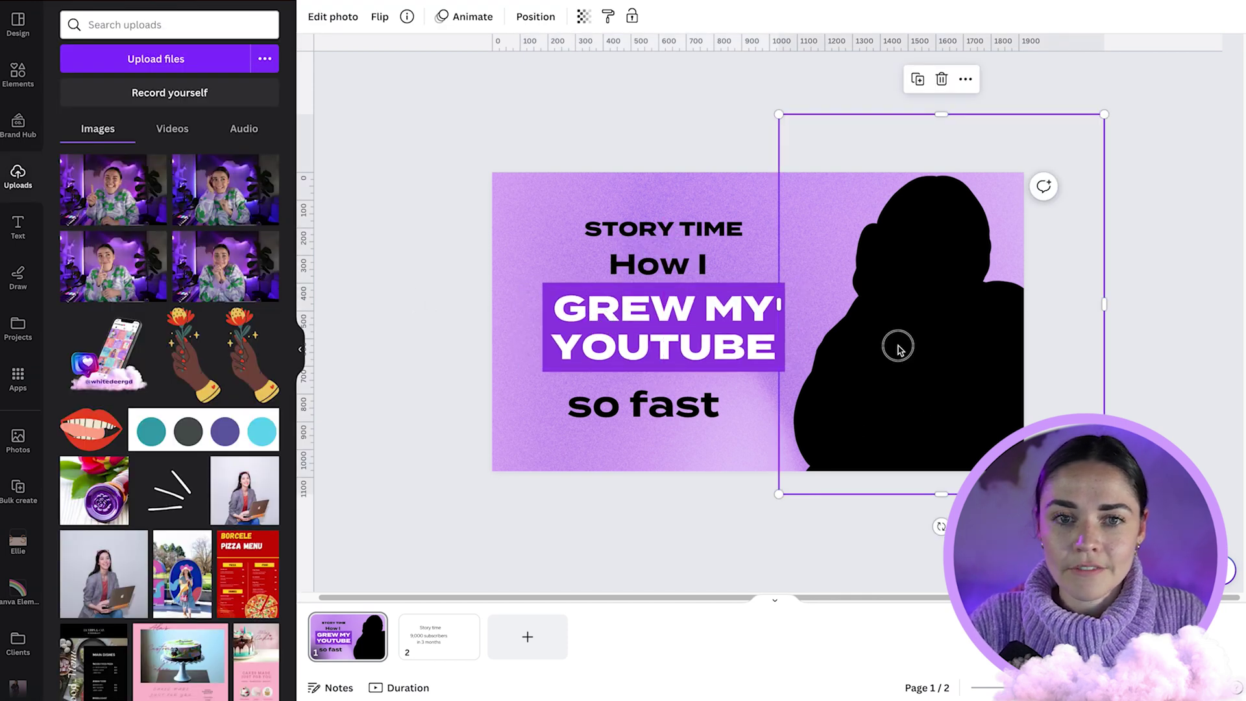
click(336, 13)
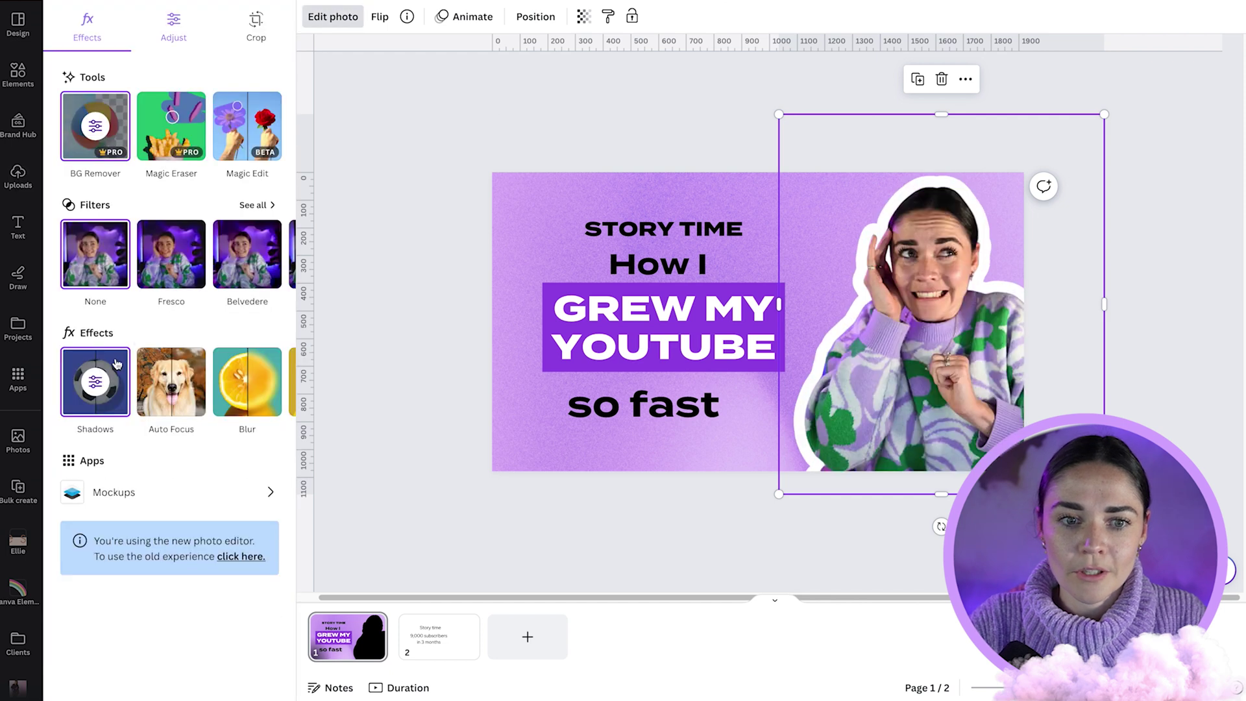
click(91, 386)
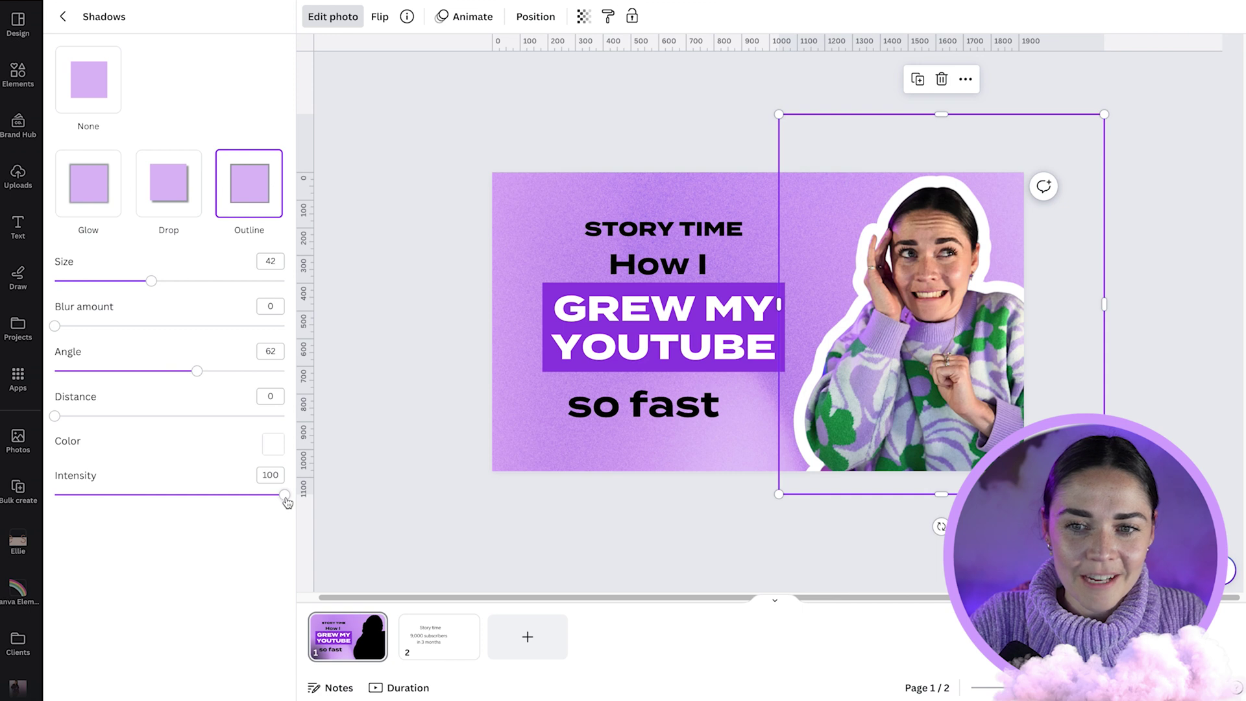
click(63, 17)
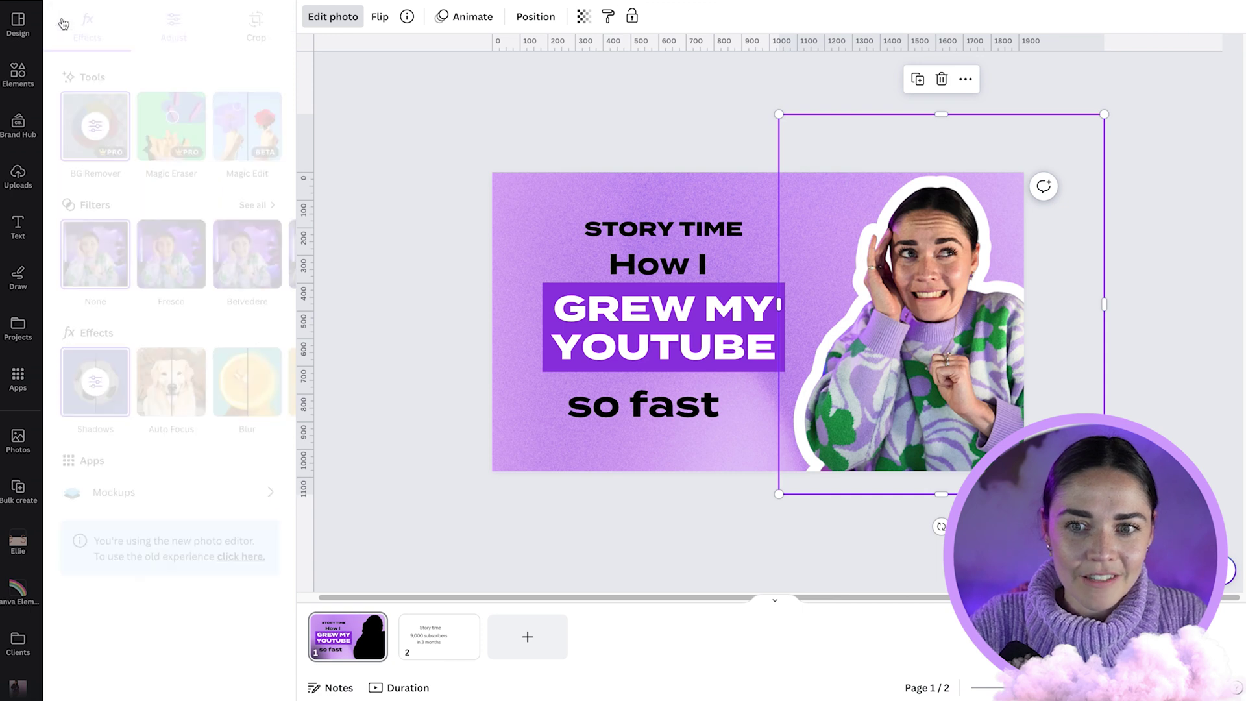
key(Escape)
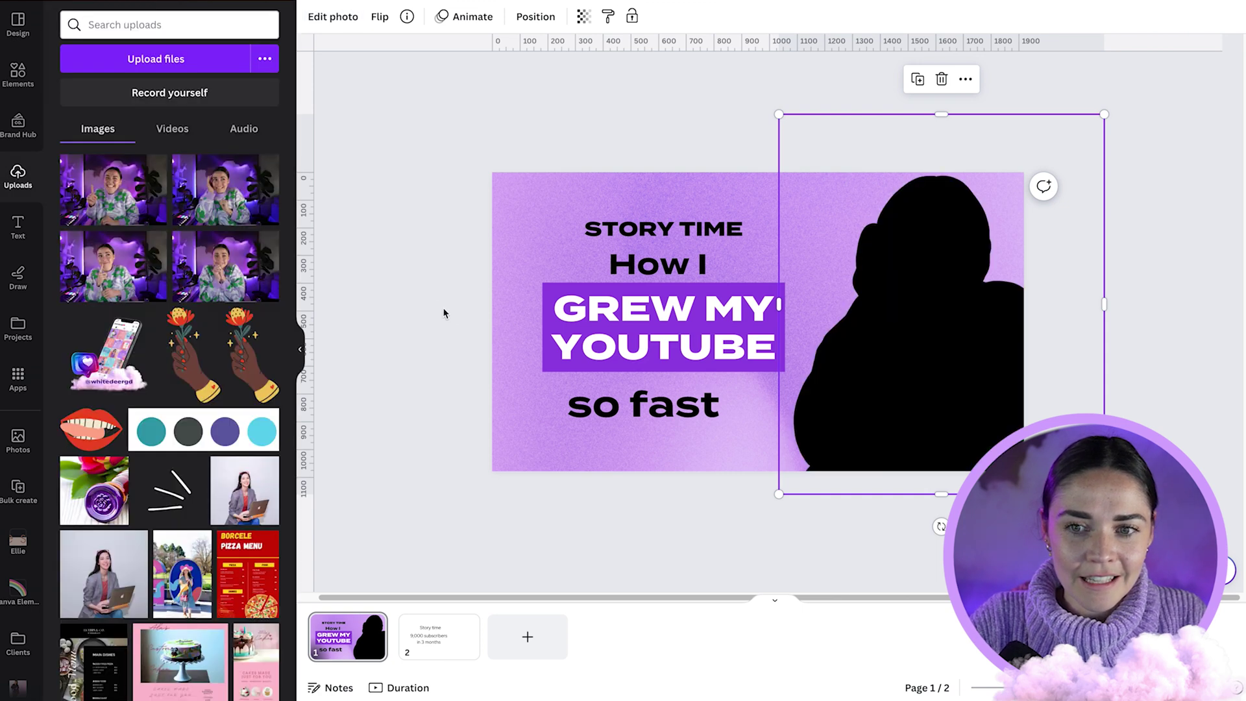
click(326, 20)
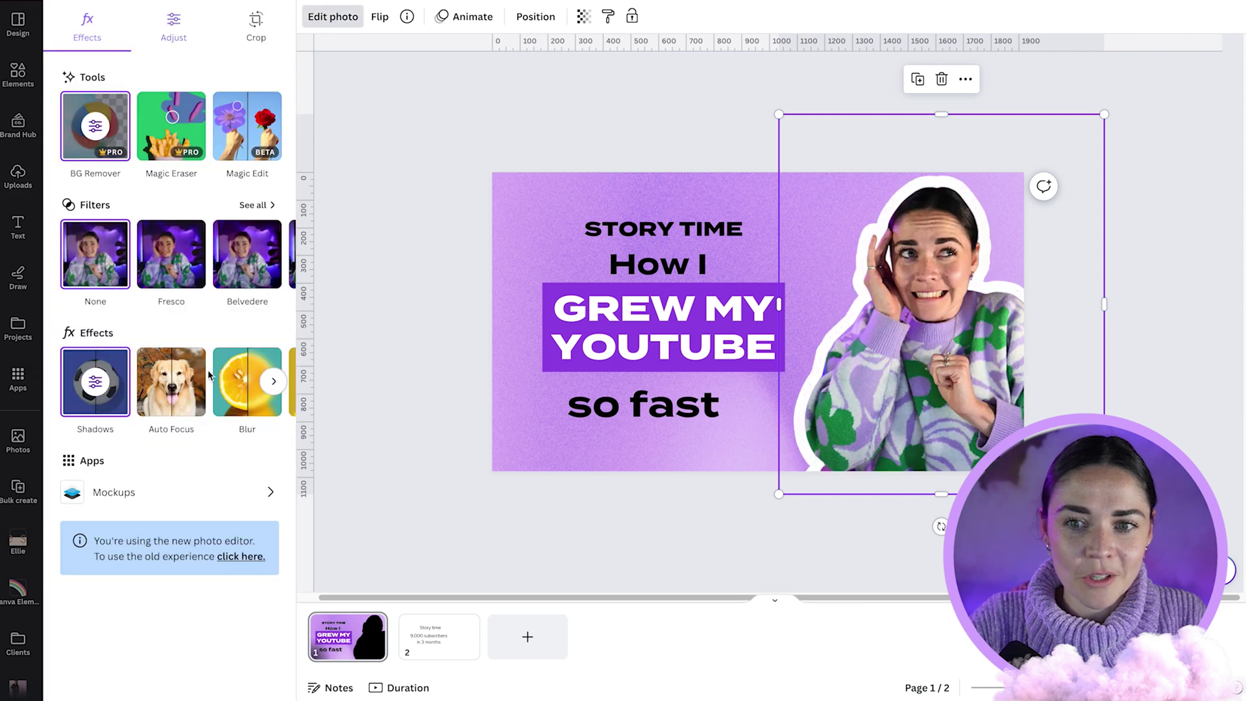
Step: Move the outlined portrait slightly closer to the title text and deselect it
click(951, 402)
mouse_move(967, 397)
mouse_down()
mouse_move(948, 402)
mouse_move(959, 400)
mouse_up()
click(445, 369)
click(446, 371)
Step: Move "STORY TIME" to the upper centre of the page and give "How I" a light turquoise Background effect with roundness 0
click(658, 264)
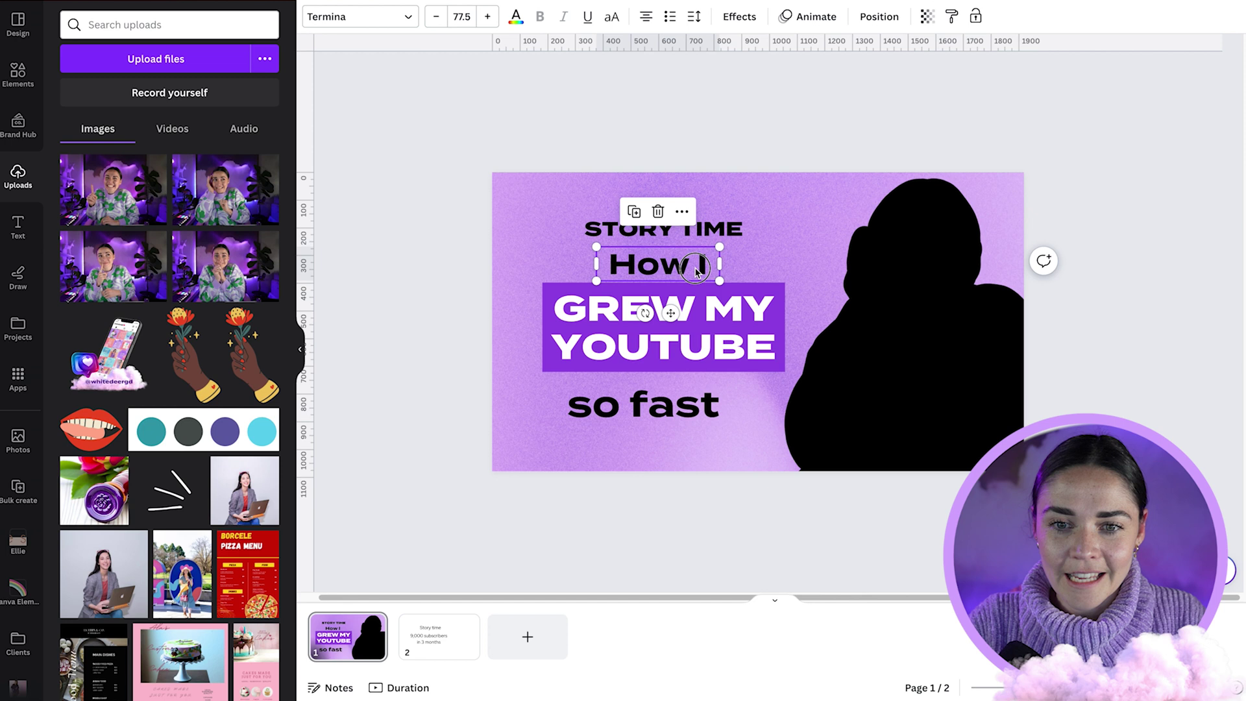
drag(583, 230, 690, 197)
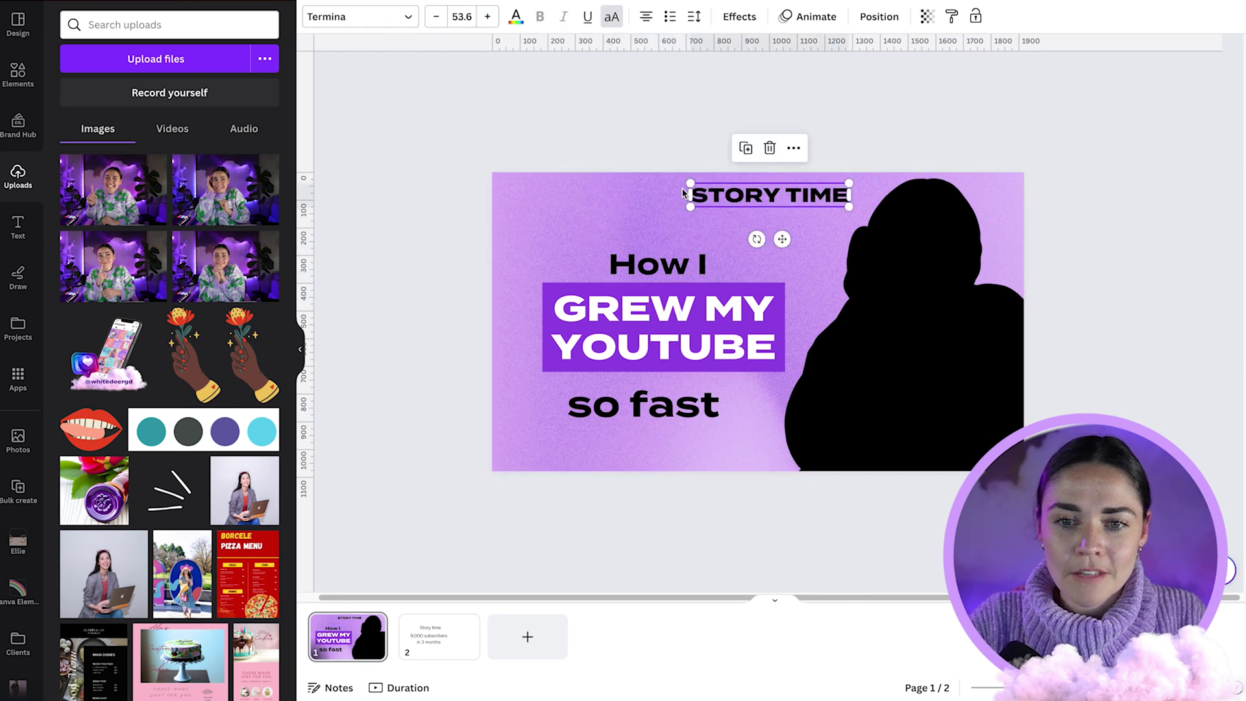
click(671, 271)
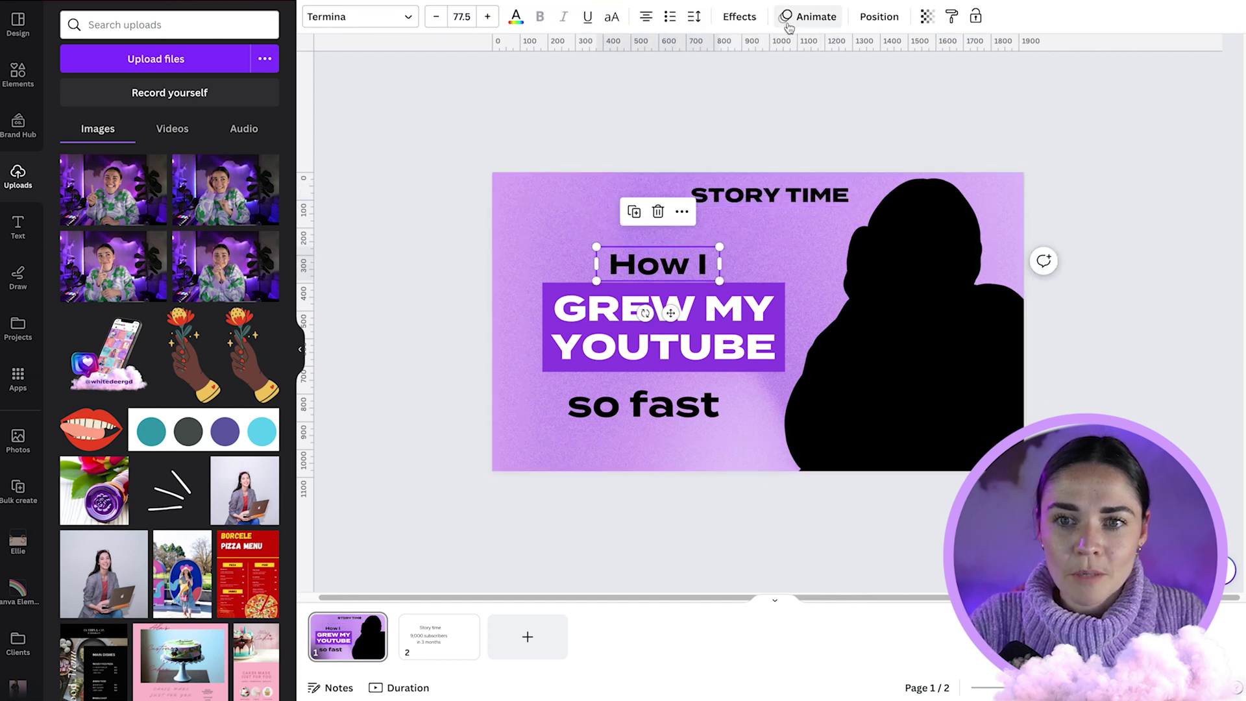
click(738, 19)
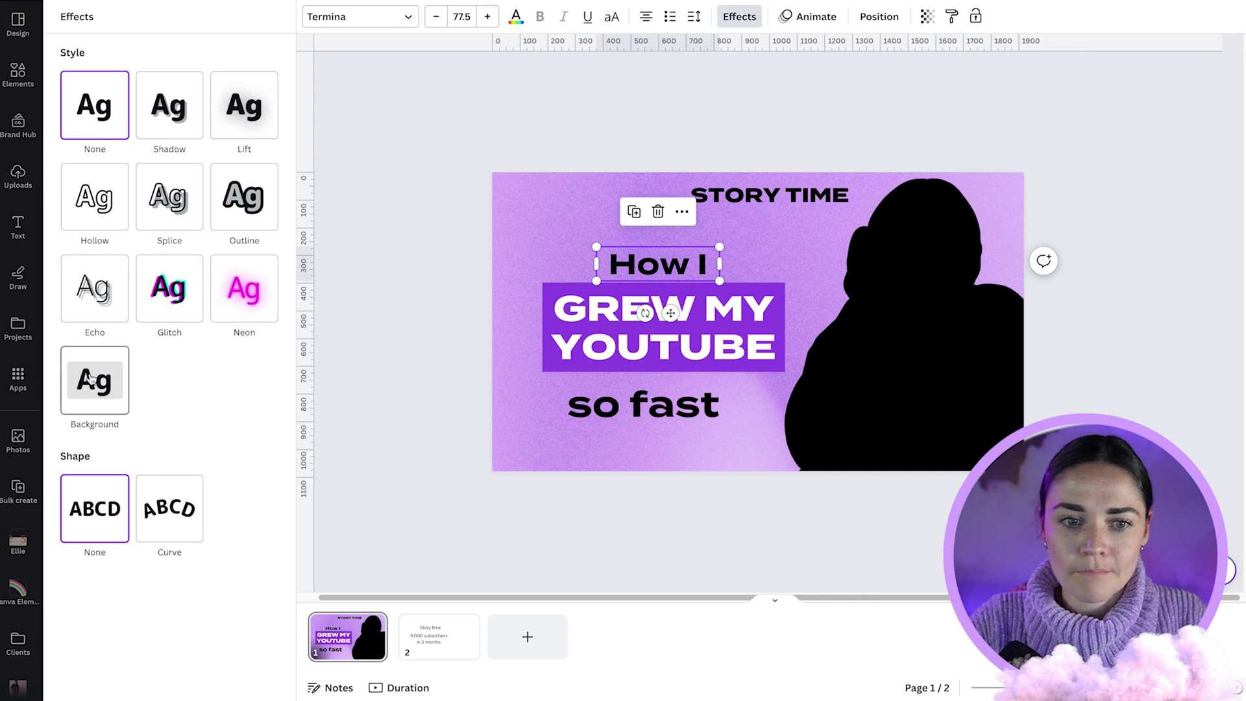
click(111, 396)
drag(140, 462, 59, 456)
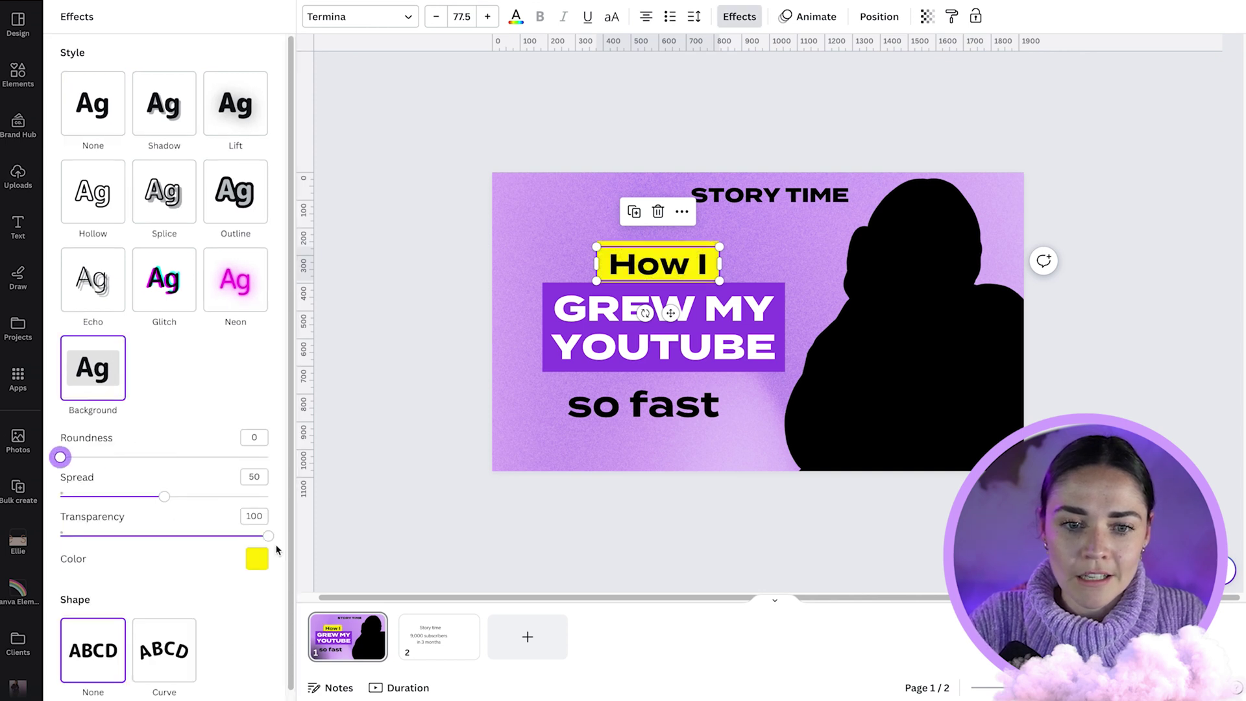
click(257, 559)
click(108, 382)
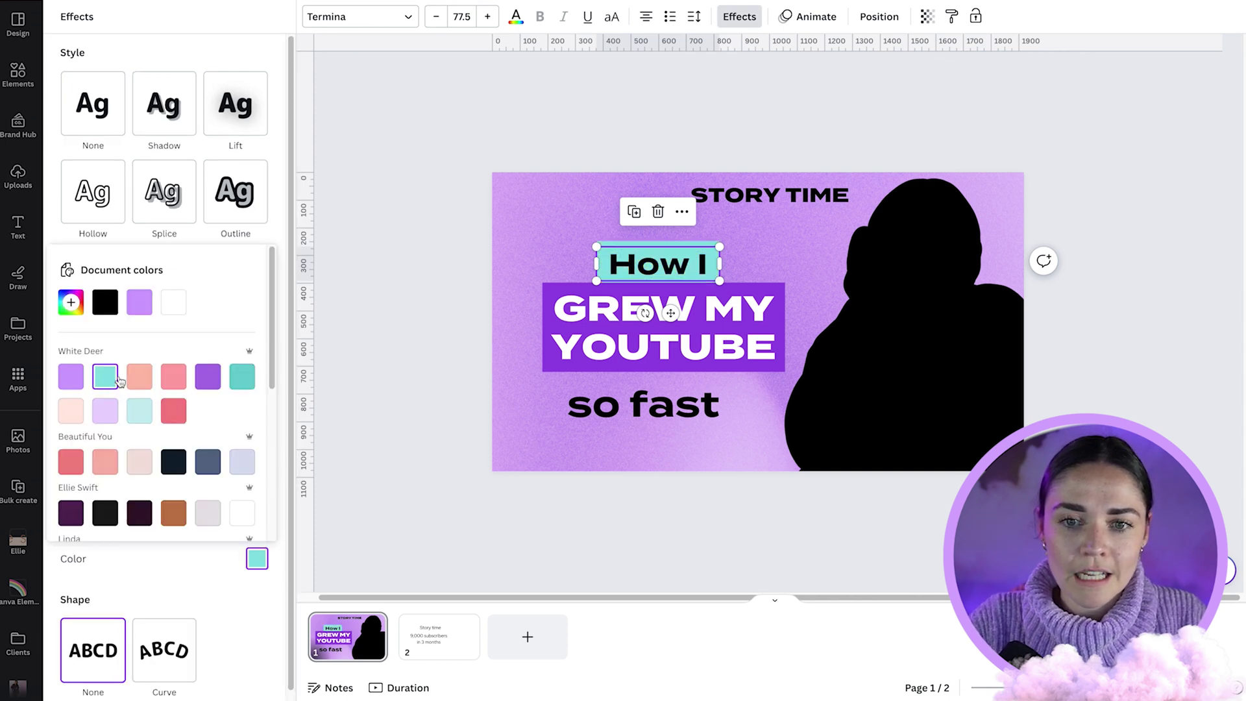
Step: Colour the "How I" text white, tilt it slightly counterclockwise and shift it toward the start of the title block
click(516, 18)
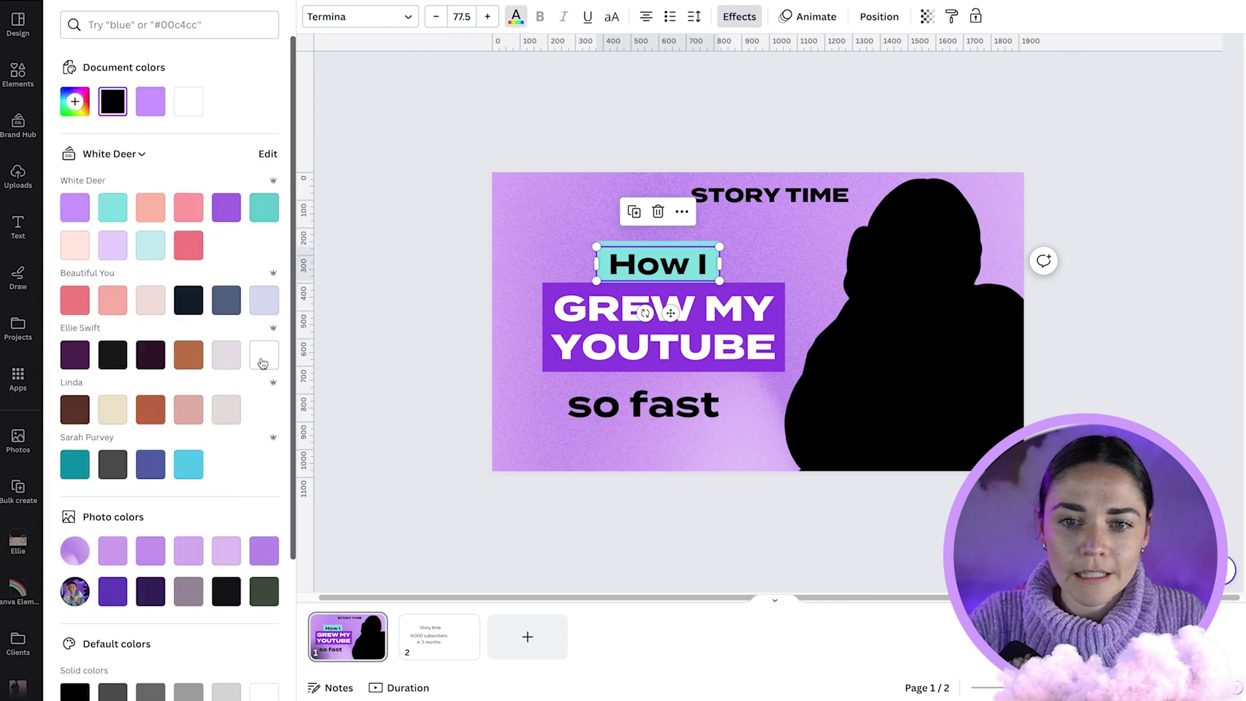
click(263, 355)
drag(675, 267, 651, 273)
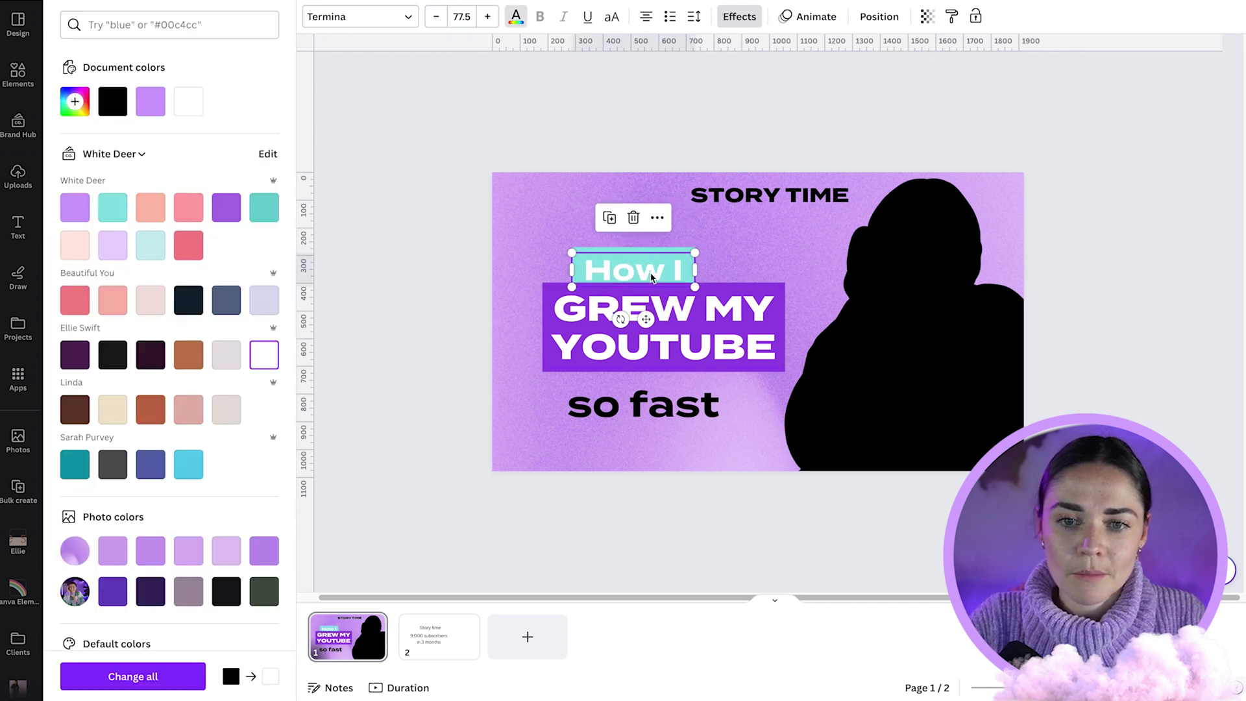
drag(621, 318, 624, 320)
drag(621, 277, 615, 273)
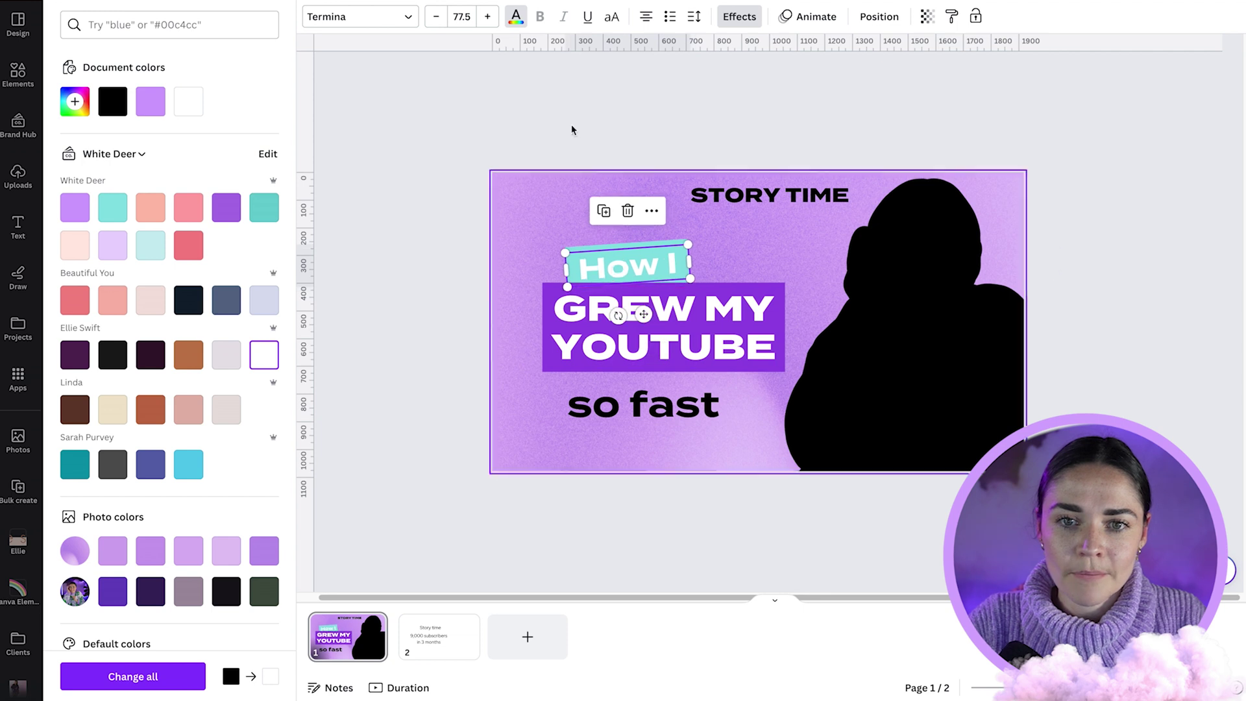
Step: Set the font of both "How I" and "so fast" to Termina Heavy
click(331, 19)
click(170, 167)
click(642, 396)
click(250, 167)
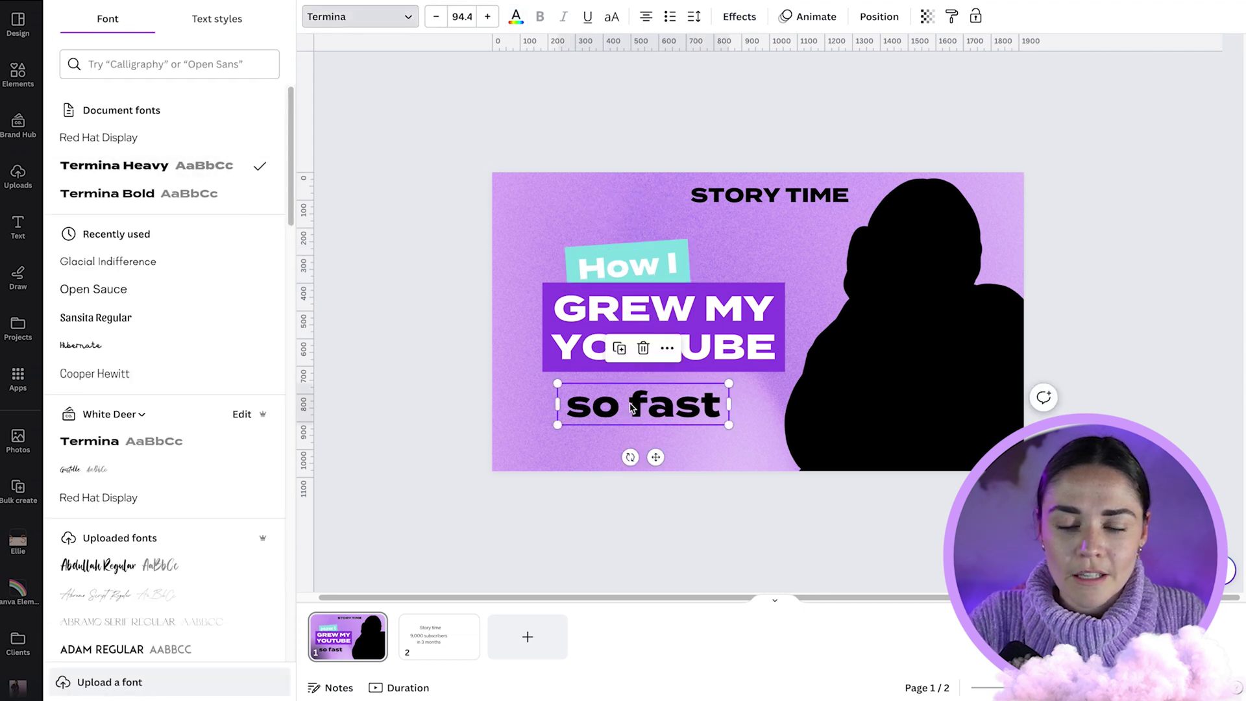
Step: Shift "so fast" slightly to the right and give it a teal Background effect with white text
drag(631, 406, 666, 402)
click(740, 17)
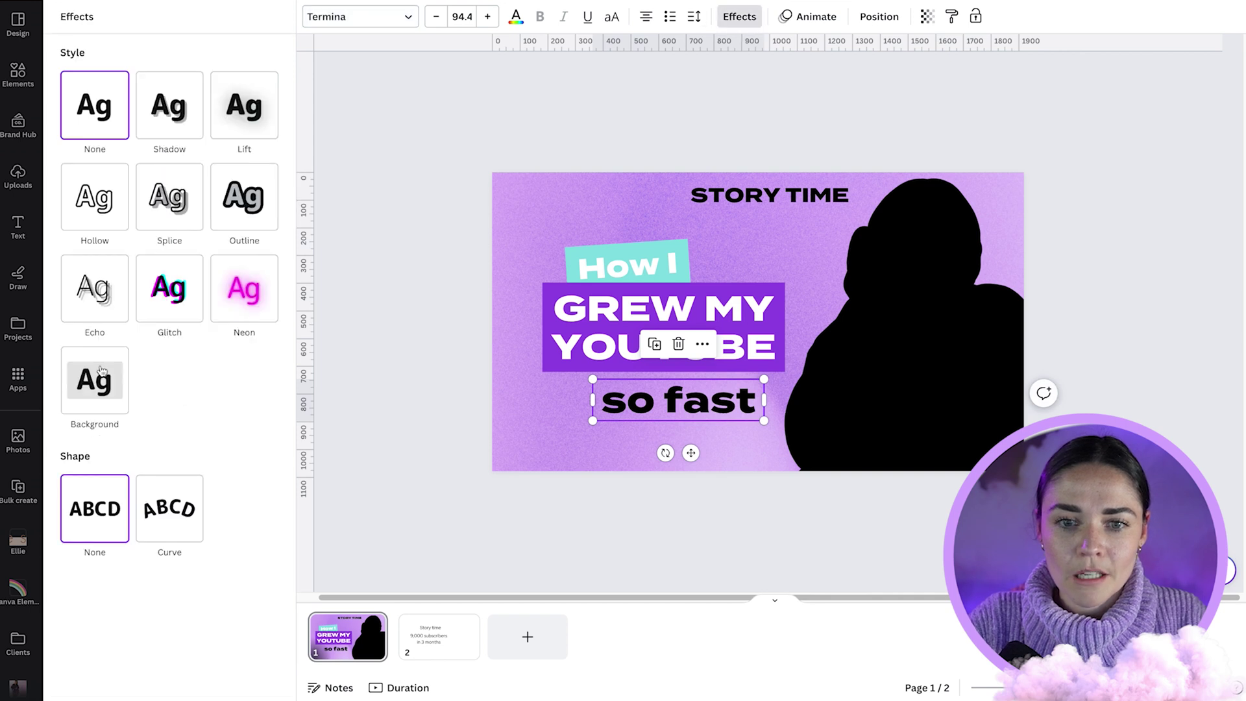
click(112, 388)
click(257, 559)
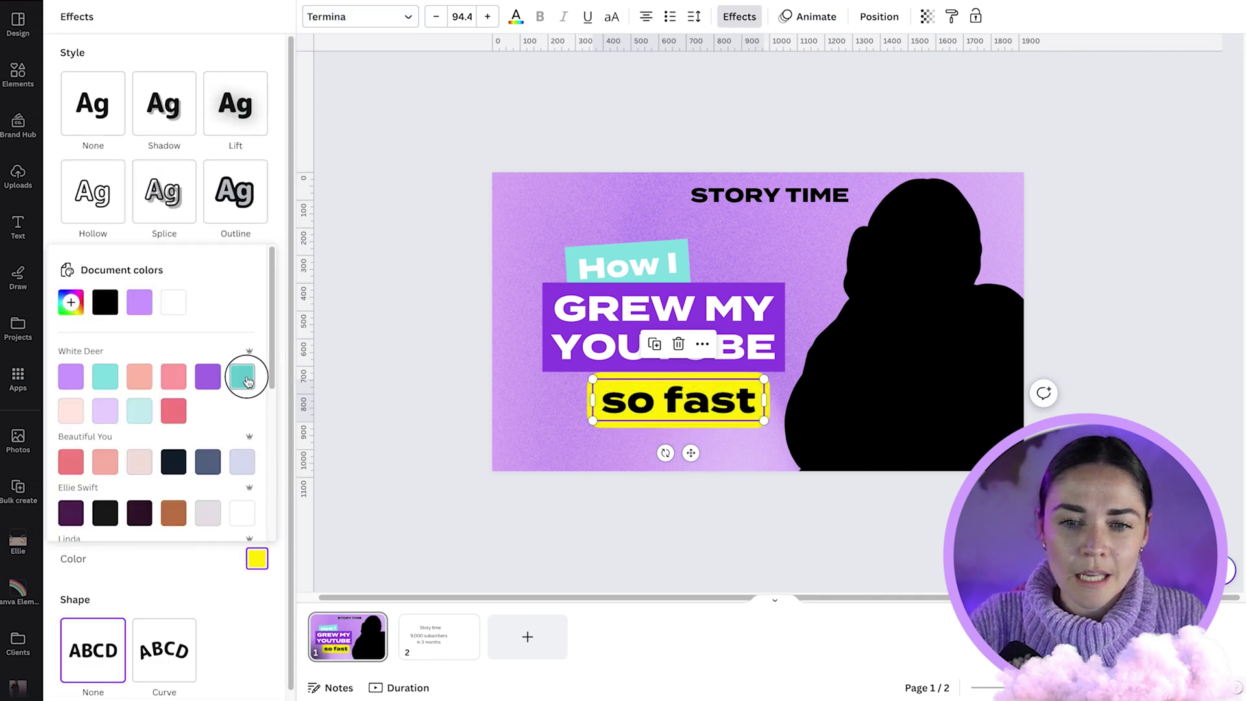
click(243, 377)
click(516, 16)
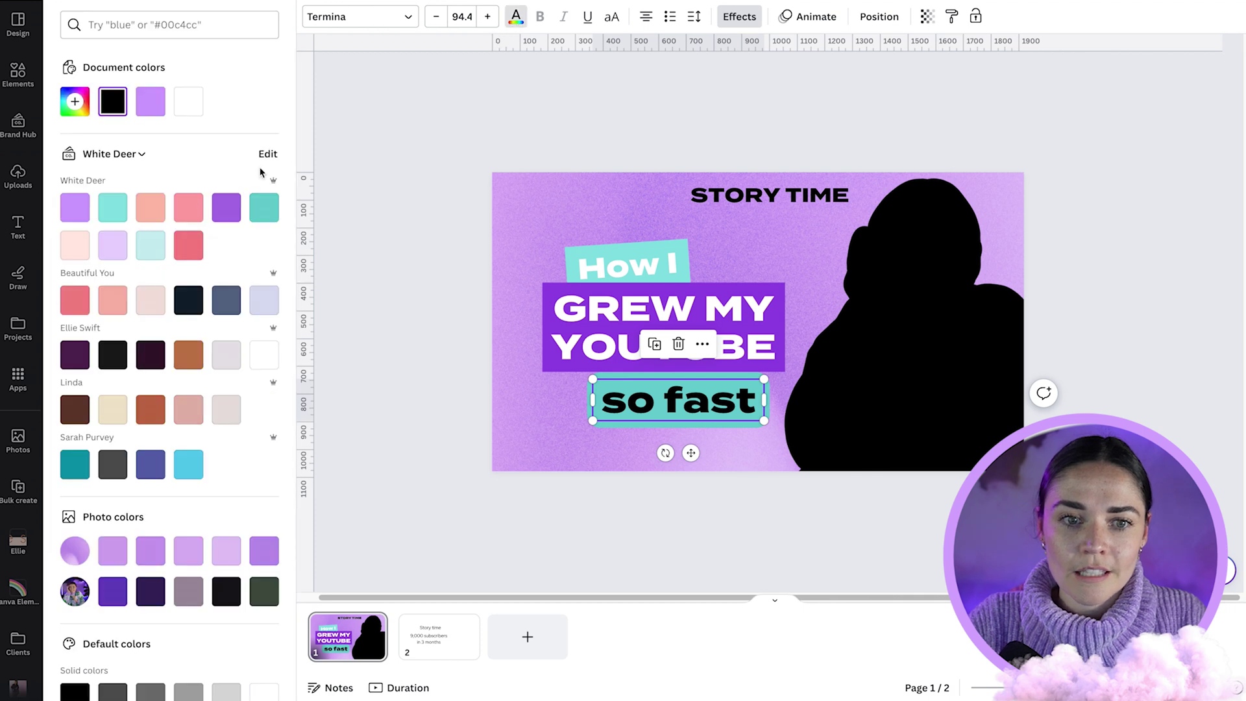
click(189, 101)
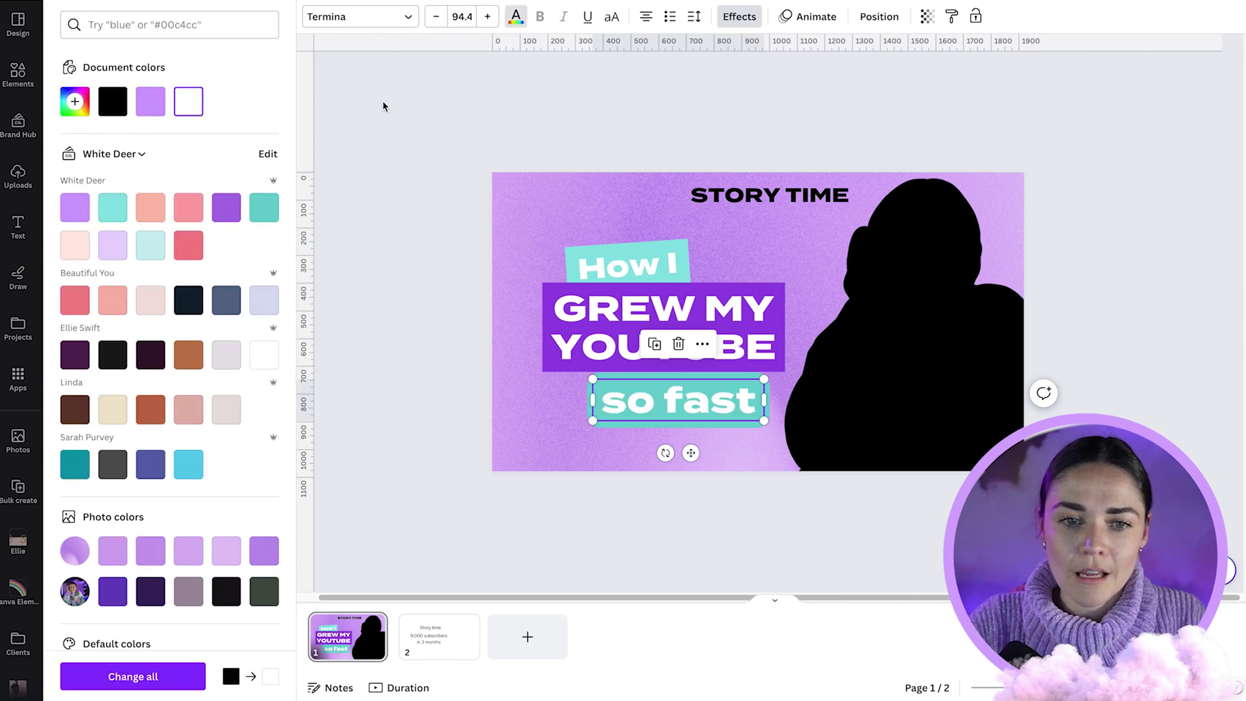
Step: Set the "so fast" background's roundness to 0, reduce its spread, and tilt the line slightly clockwise beneath the title block
click(739, 17)
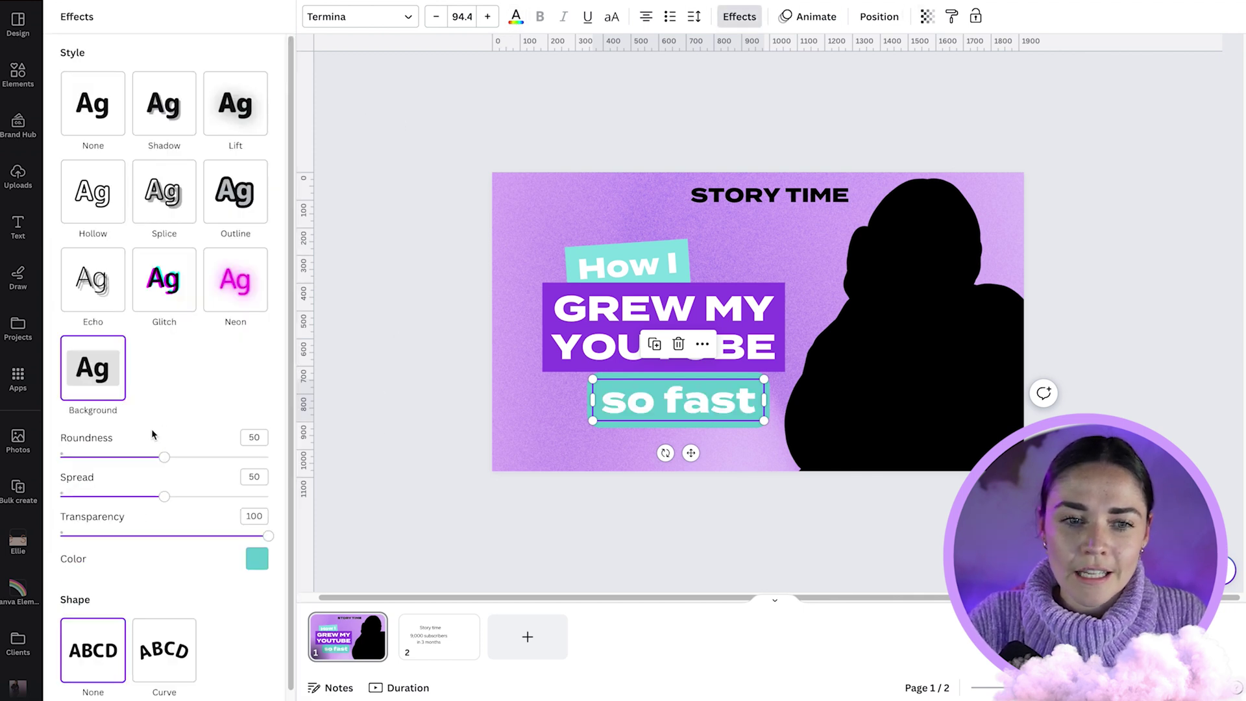
drag(165, 458, 60, 457)
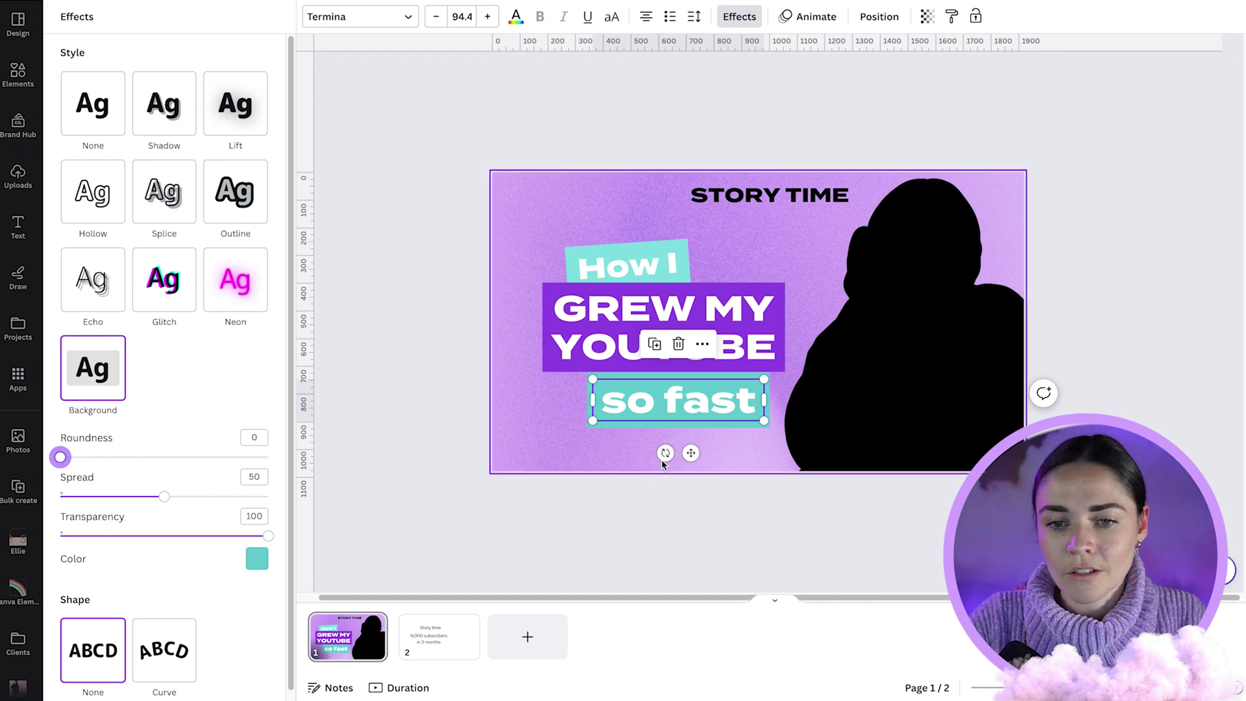
drag(164, 497, 125, 497)
drag(666, 454, 663, 455)
drag(681, 414, 685, 402)
Step: Enlarge the "GREW MY YOUTUBE" block slightly and shift the title lines left so they sit tightly together
click(614, 445)
drag(614, 444, 614, 286)
drag(688, 314, 679, 318)
drag(796, 422, 815, 434)
drag(717, 359, 702, 351)
click(393, 302)
Step: Search the elements library for "fast" and show all matching graphics
click(18, 75)
click(125, 28)
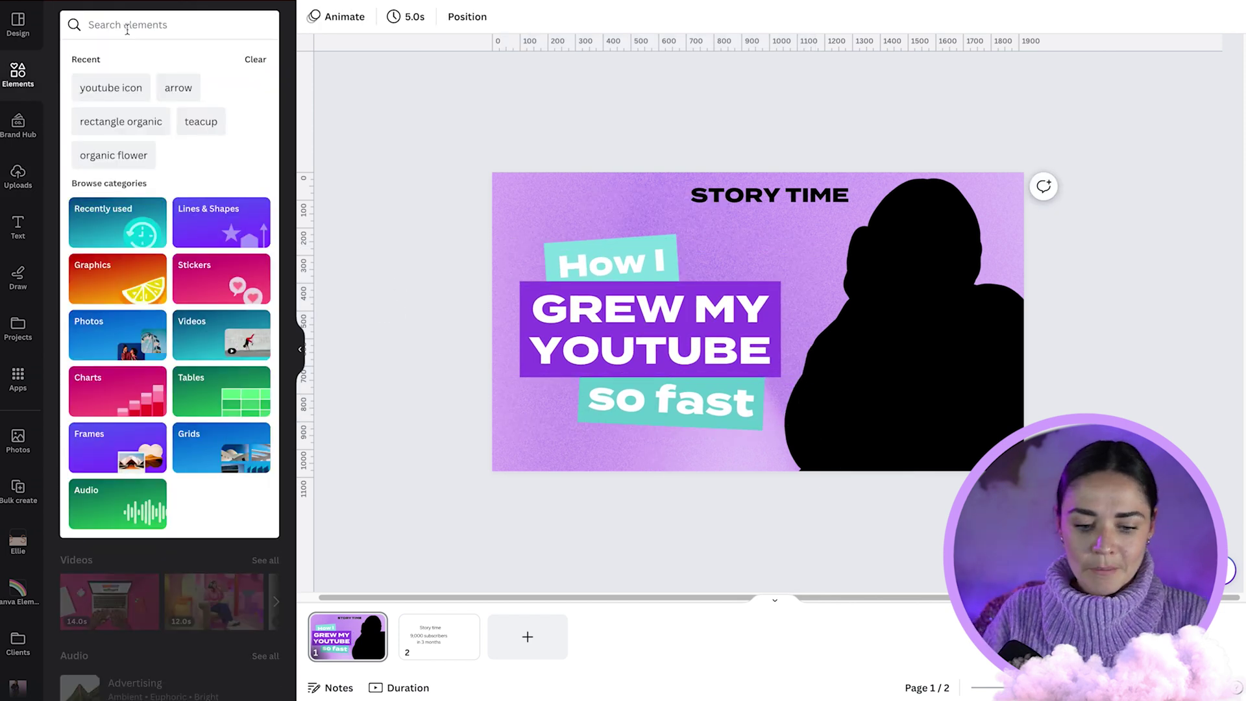
text(fast)
key(Return)
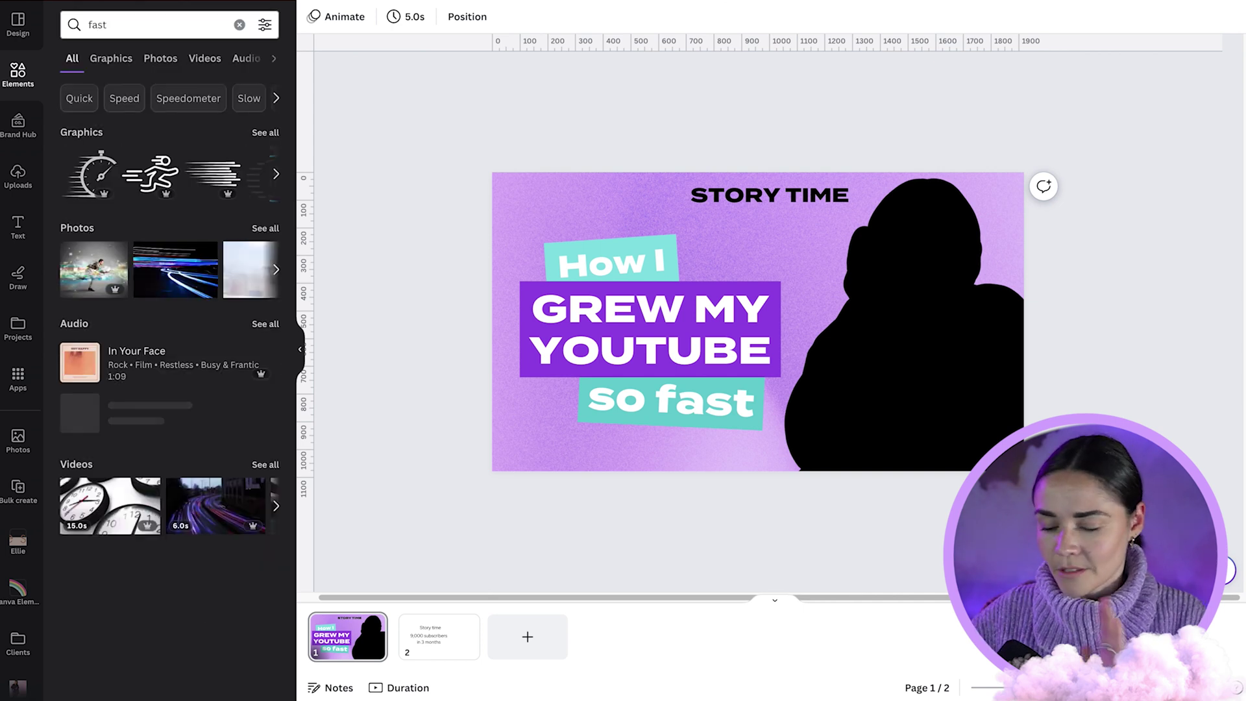
click(267, 133)
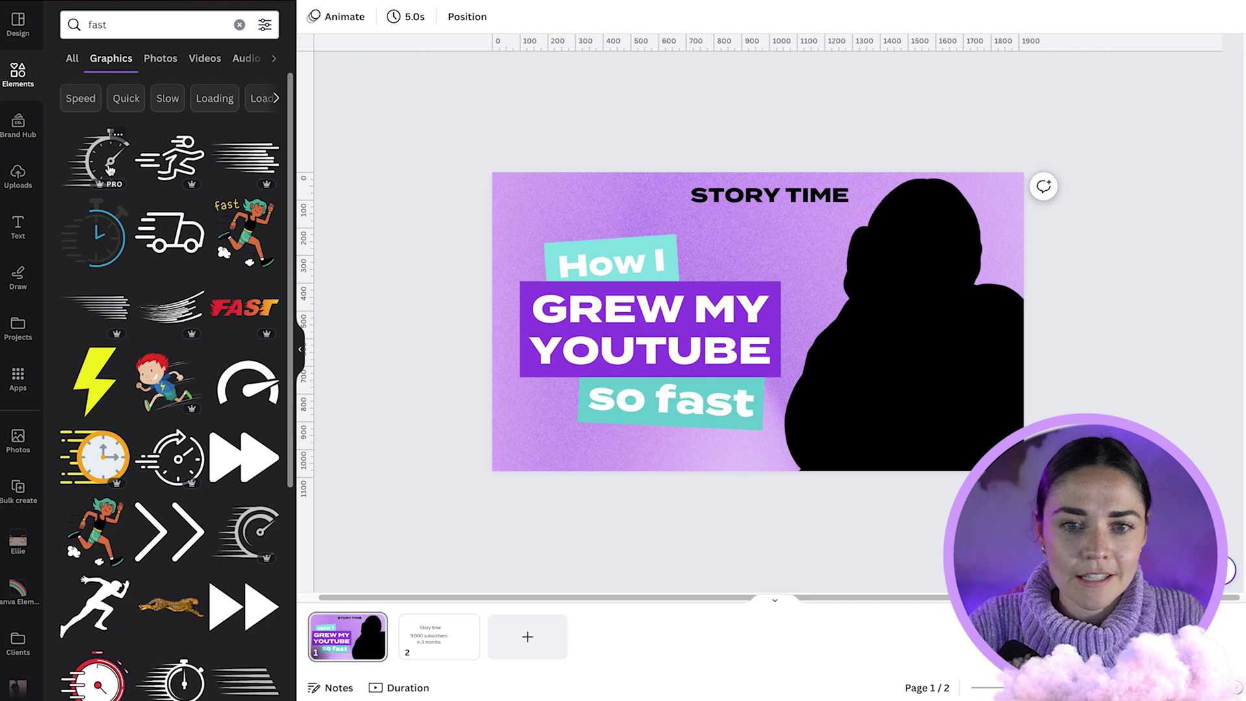
Step: Add the speeding stopwatch graphic and place it in the page's lower-left corner, partly behind the "so fast" label
click(109, 170)
drag(841, 310, 857, 403)
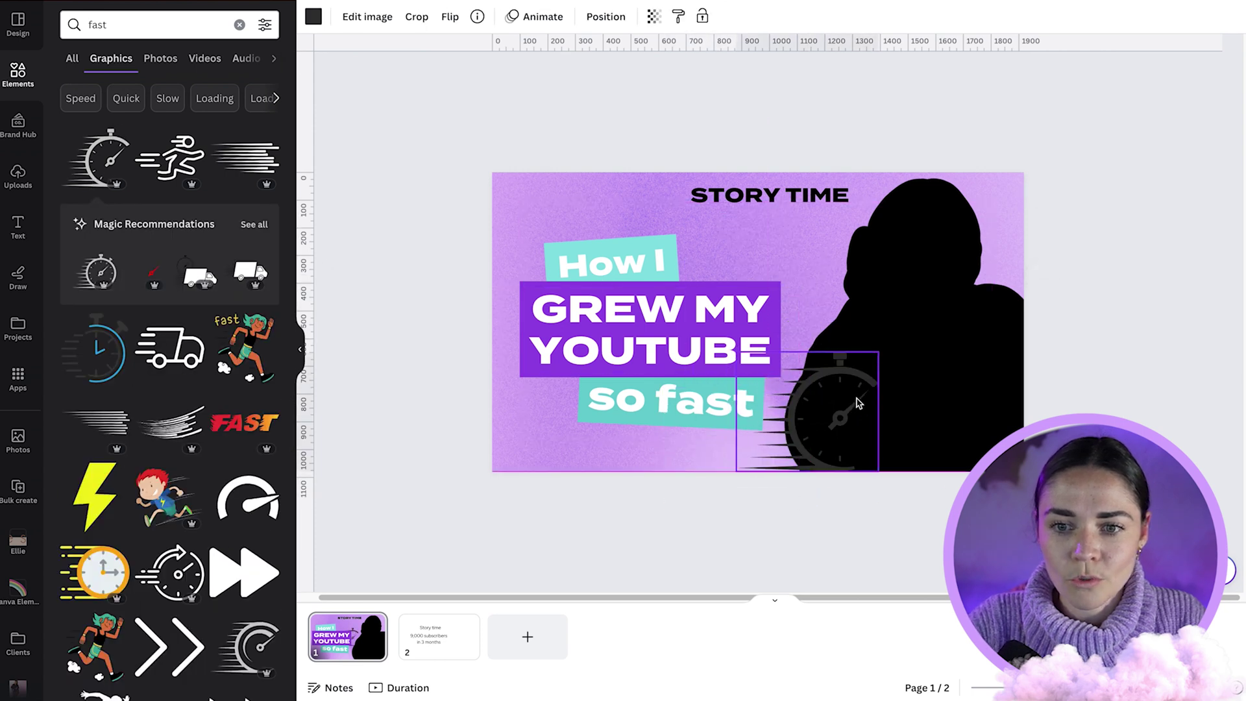
drag(799, 436, 535, 450)
click(398, 265)
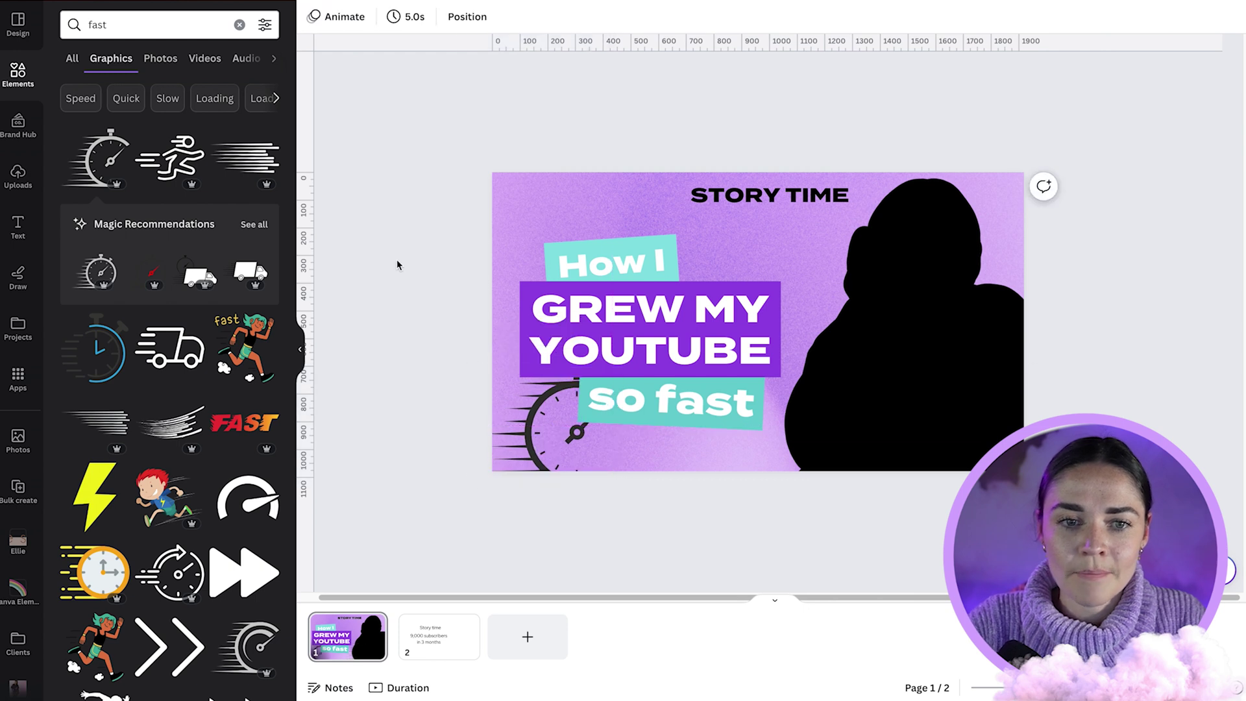
Step: Search the graphics library for "youtube"
click(131, 26)
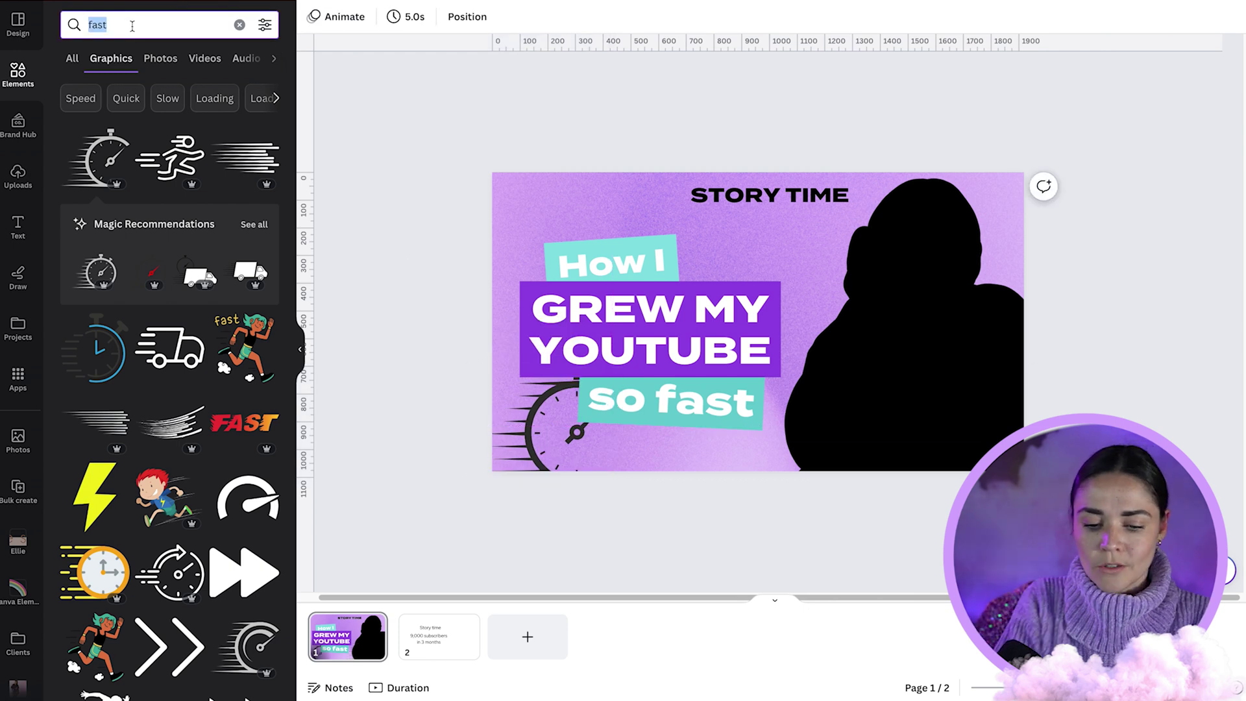
text(yout)
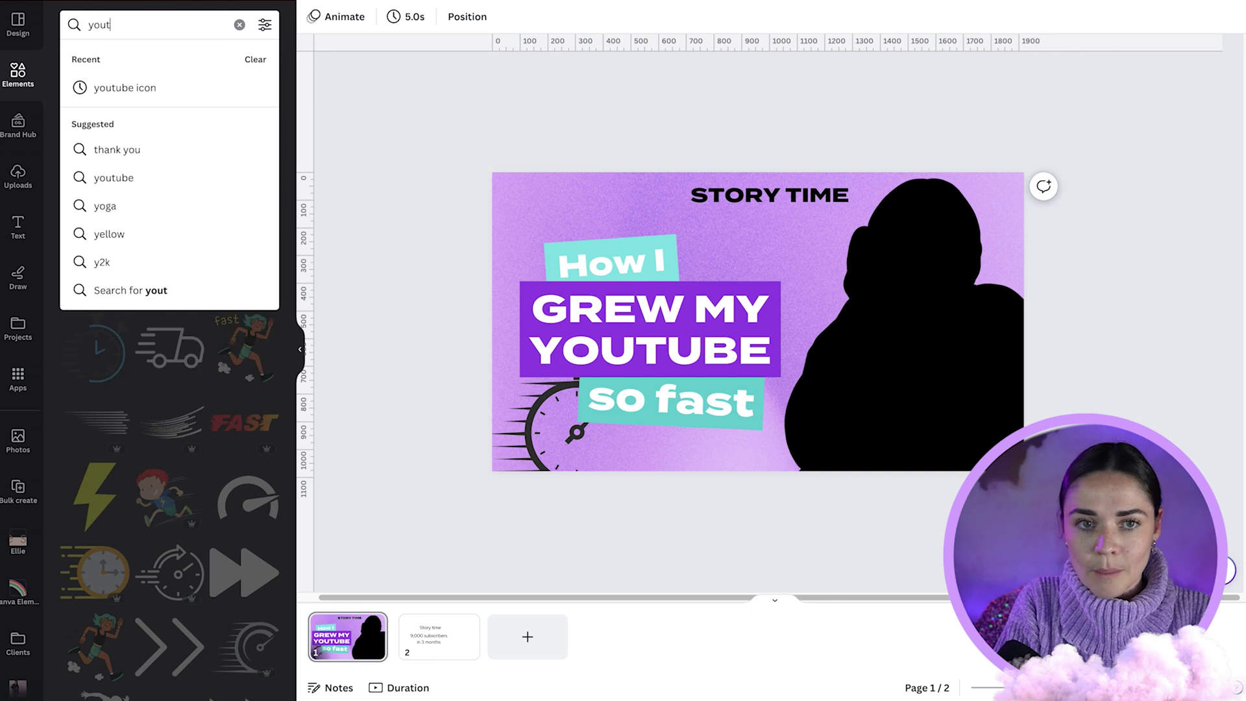
text(ube)
key(Return)
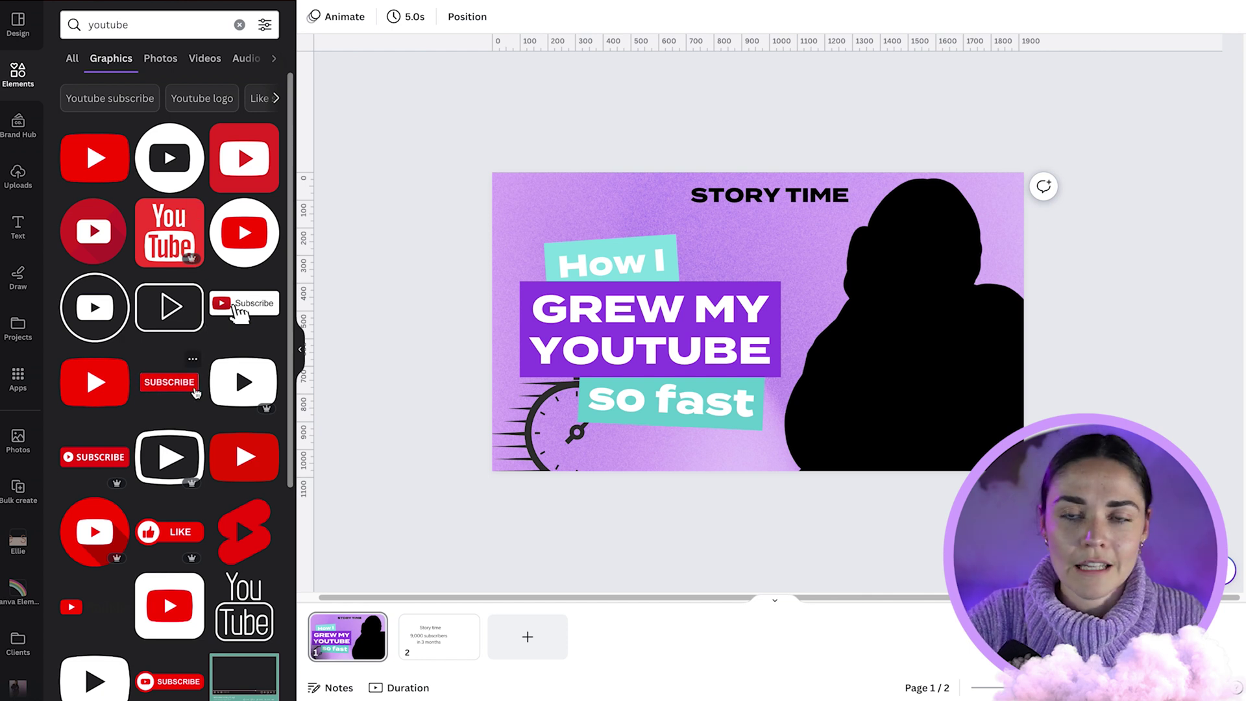
Step: Add the round red YouTube icon in the page's upper-left corner, tilted counterclockwise and scaled down slightly beside "How I"
click(95, 532)
drag(801, 321, 591, 206)
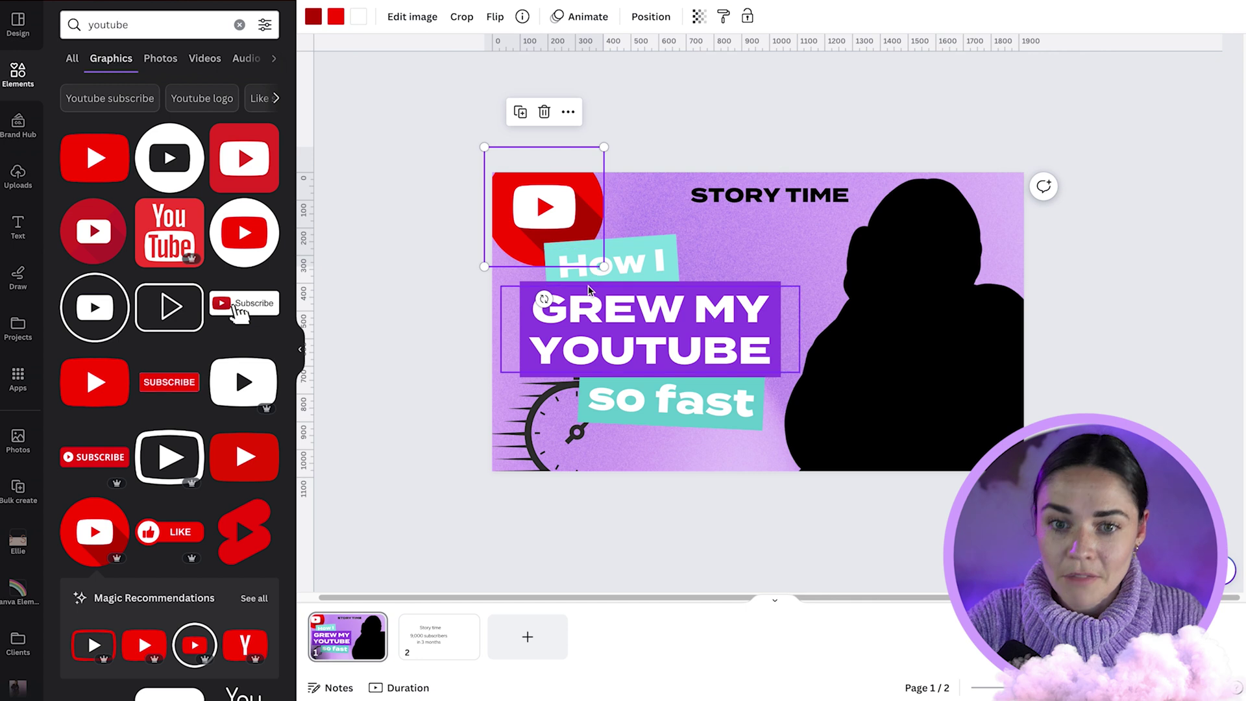
drag(543, 298, 569, 297)
drag(556, 195, 542, 208)
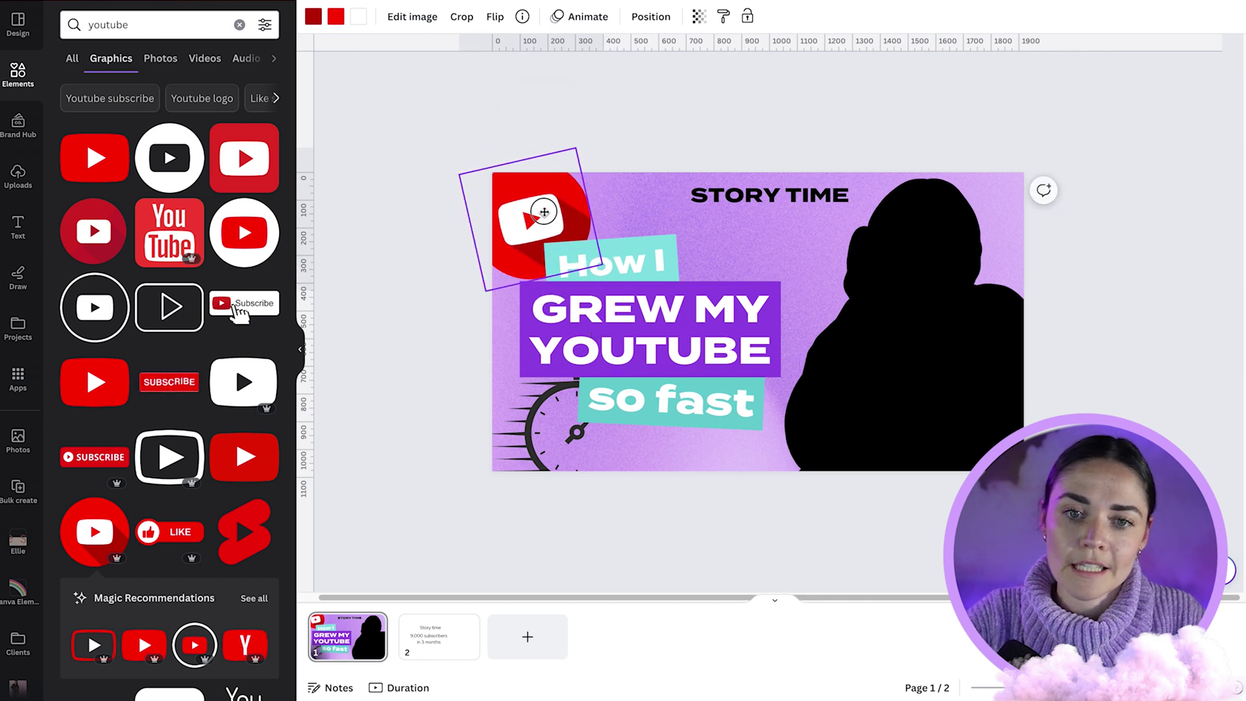
drag(601, 263, 575, 244)
mouse_move(509, 198)
mouse_down()
mouse_move(531, 206)
mouse_move(523, 213)
mouse_up()
click(598, 157)
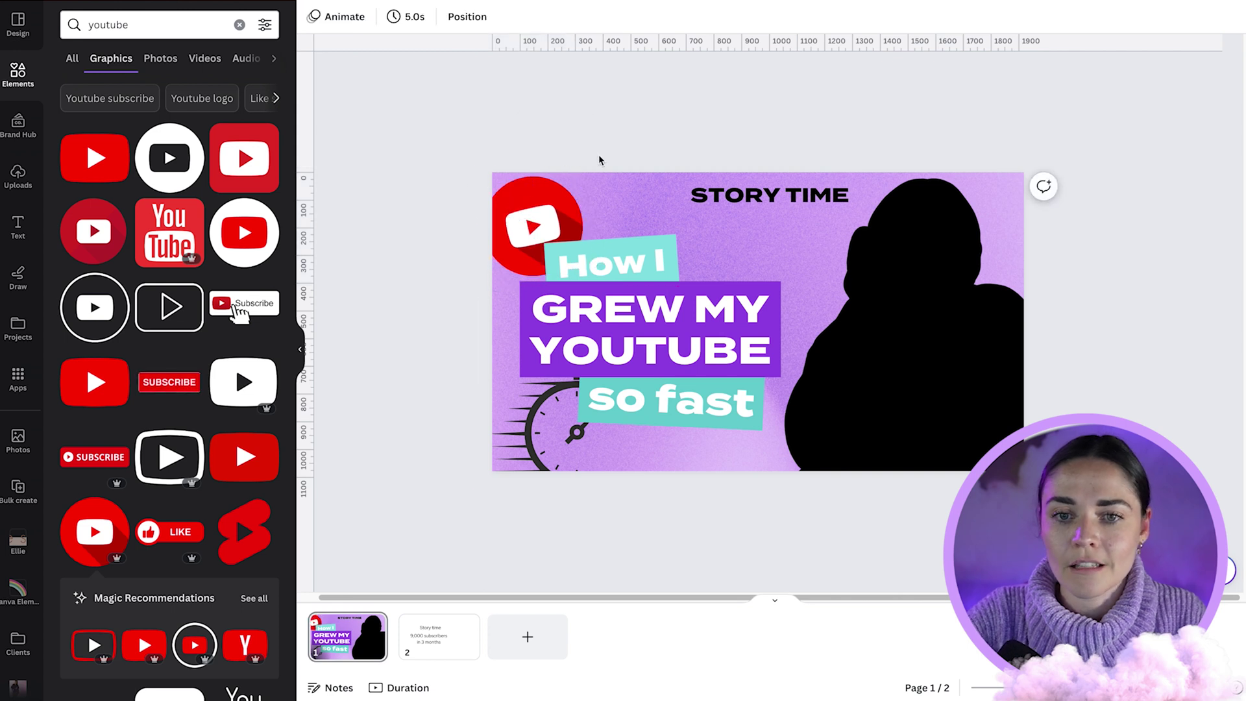
click(518, 198)
click(519, 97)
Step: Enlarge the outlined portrait so it fills more of the page's right half beside the title
click(918, 342)
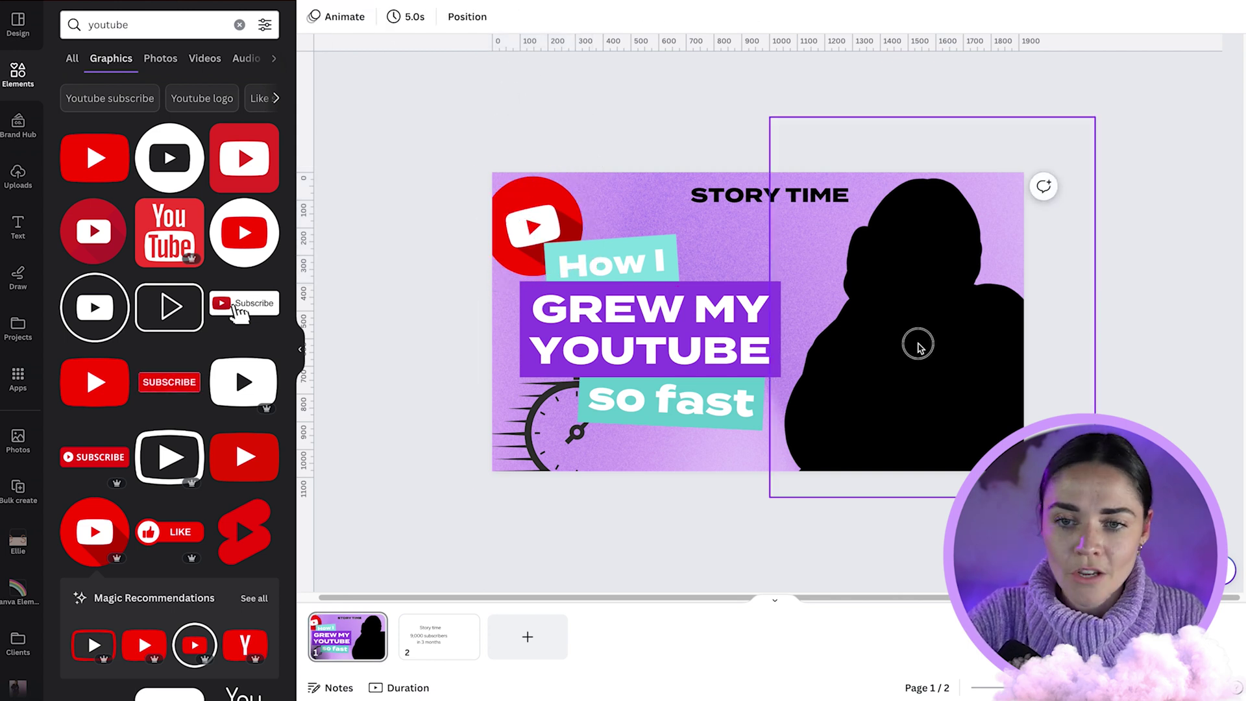
click(334, 19)
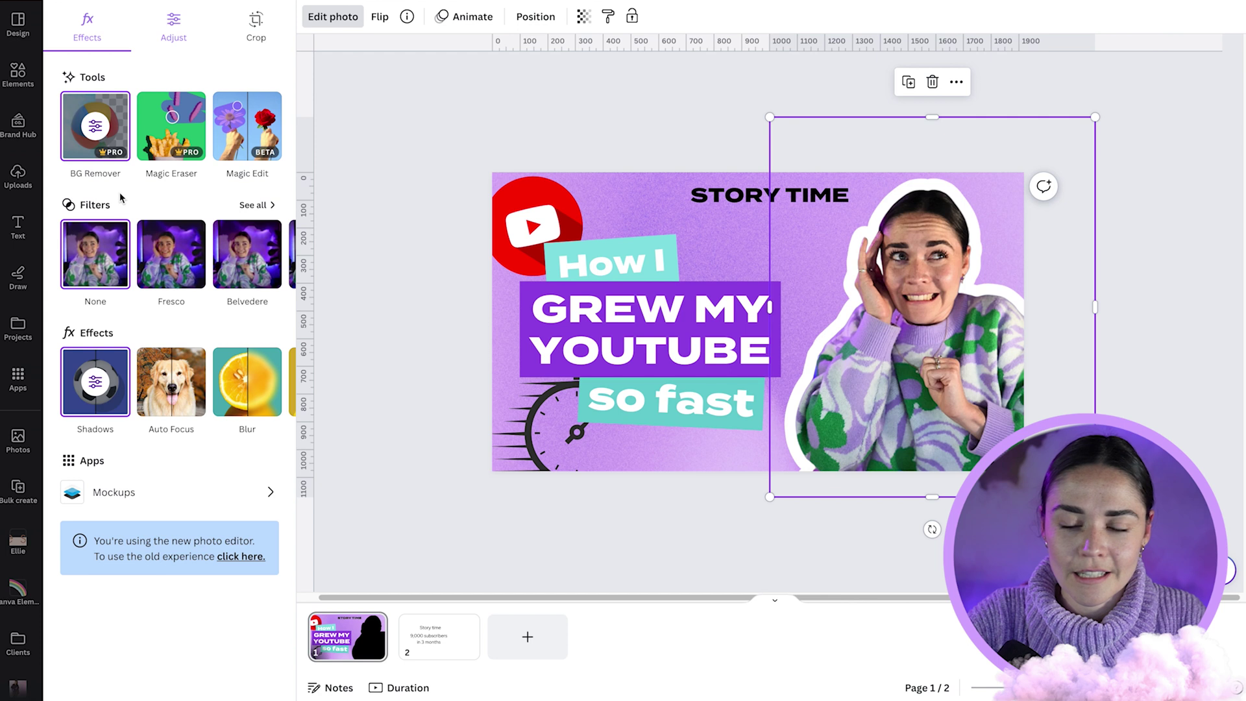
drag(770, 498, 728, 528)
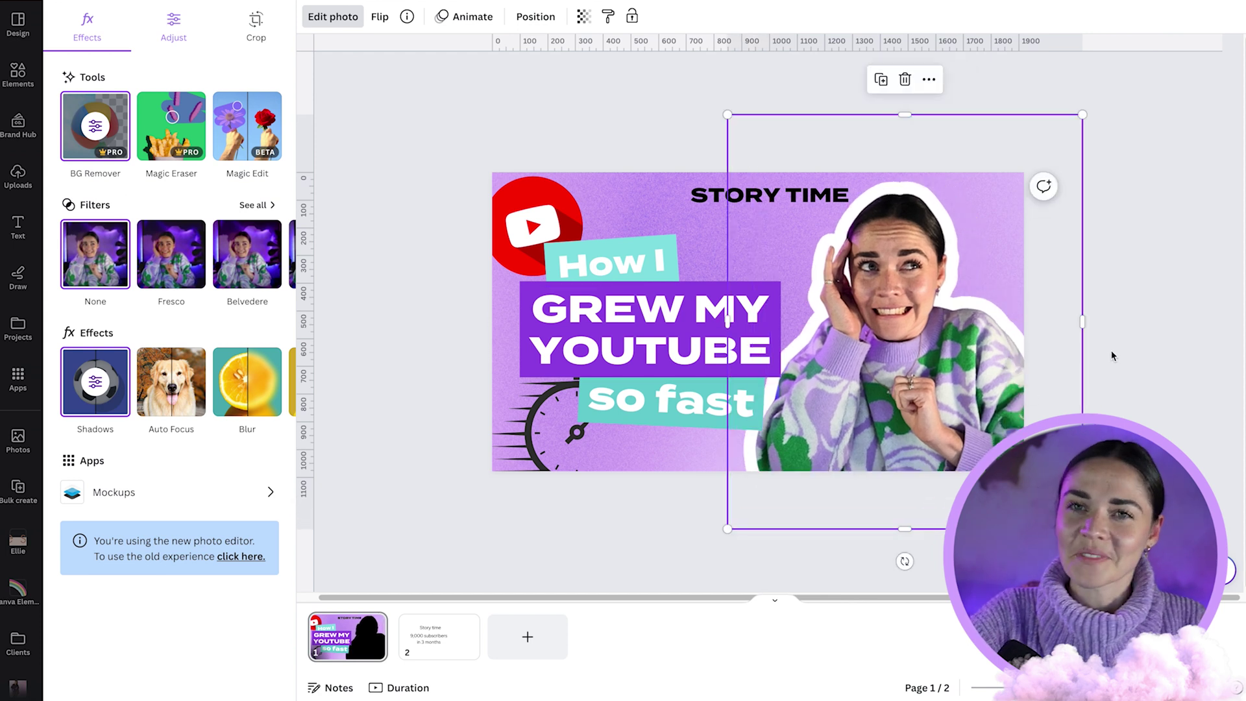
click(1147, 301)
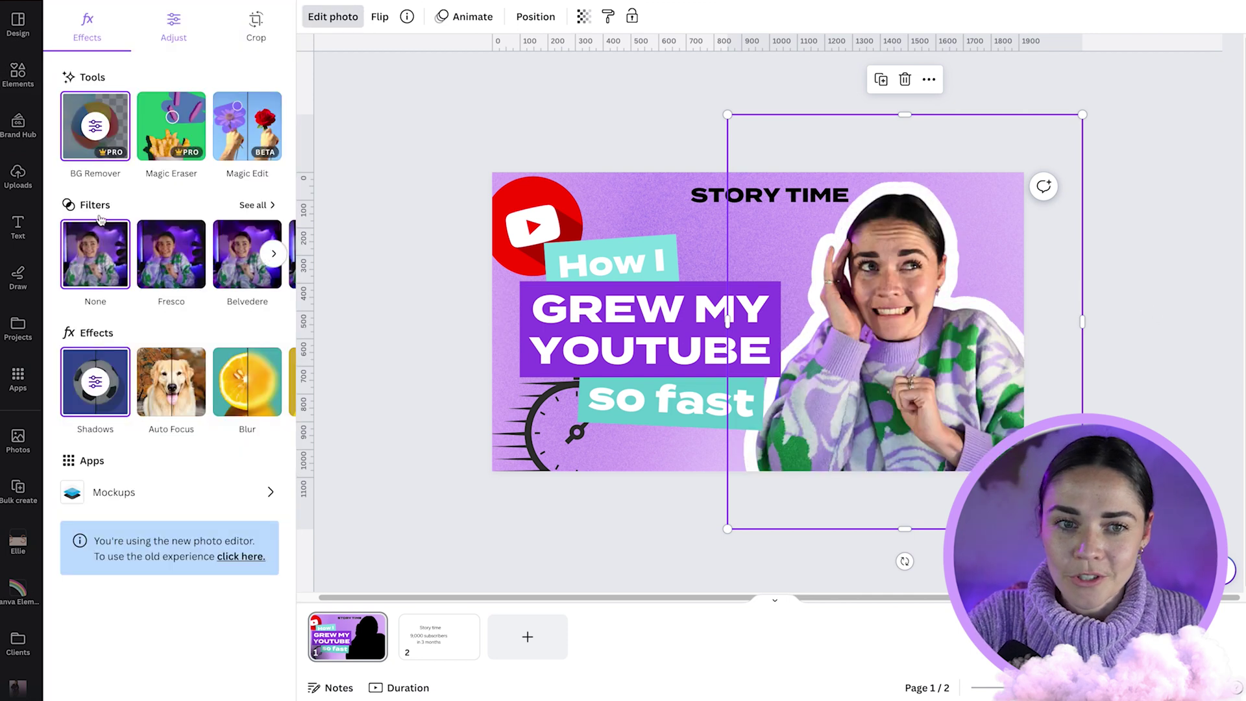
Step: Clear the portrait's shadow and reapply the Outline style in solid white
click(95, 388)
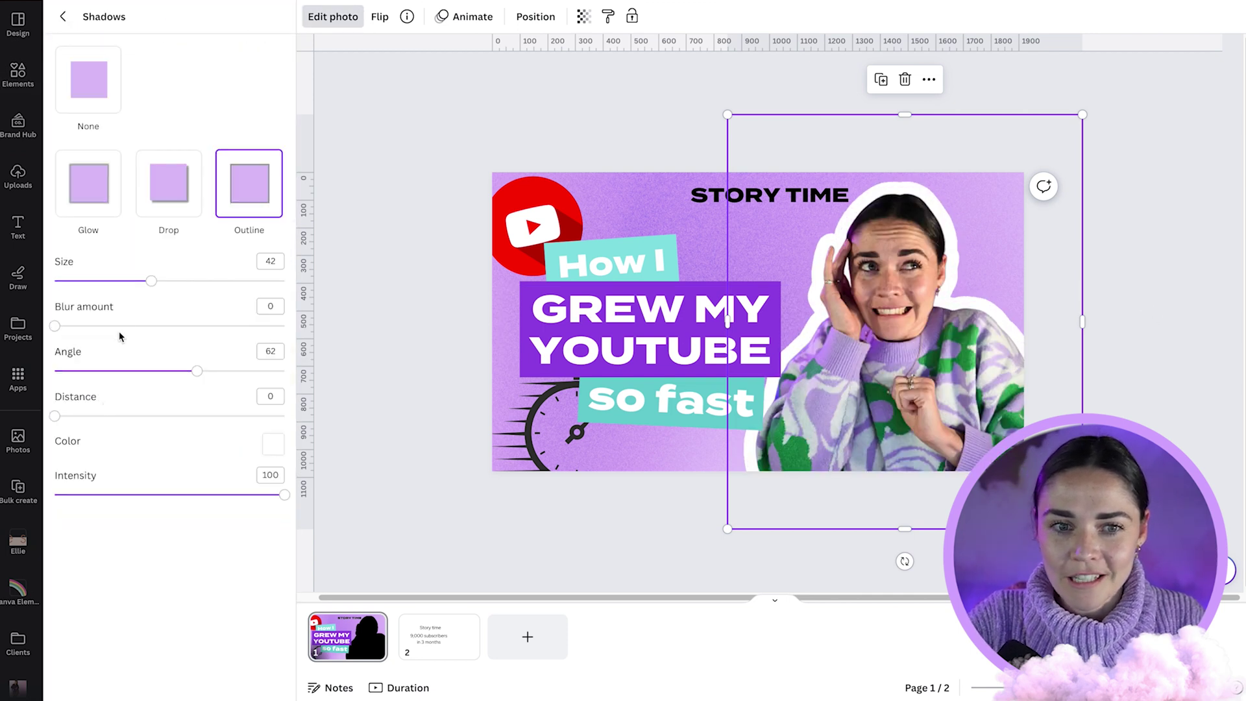
drag(158, 284, 159, 281)
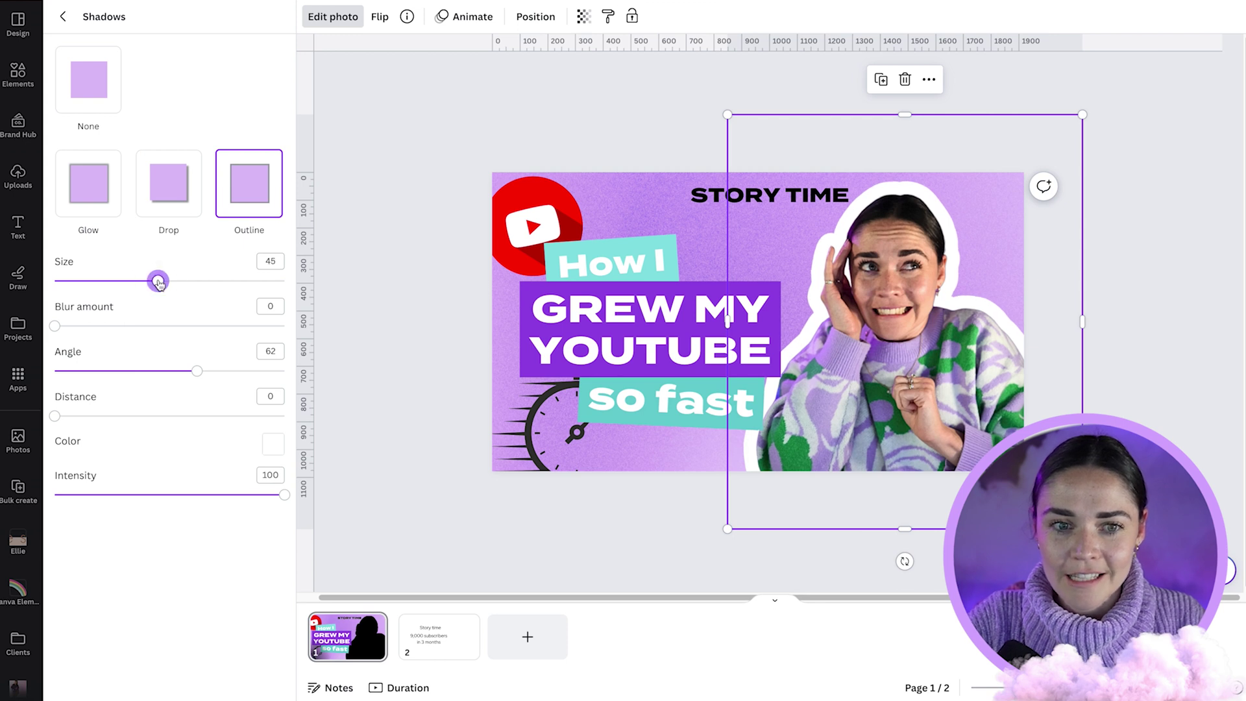
click(103, 91)
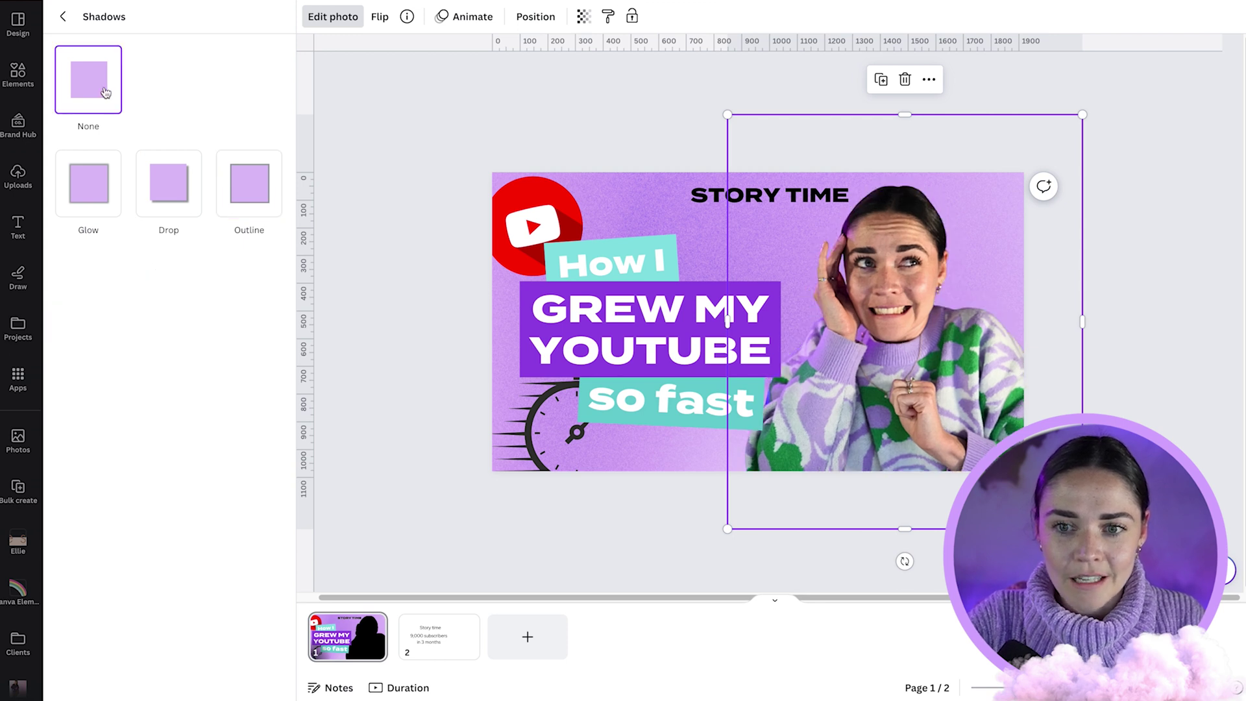
click(244, 188)
click(280, 448)
click(281, 482)
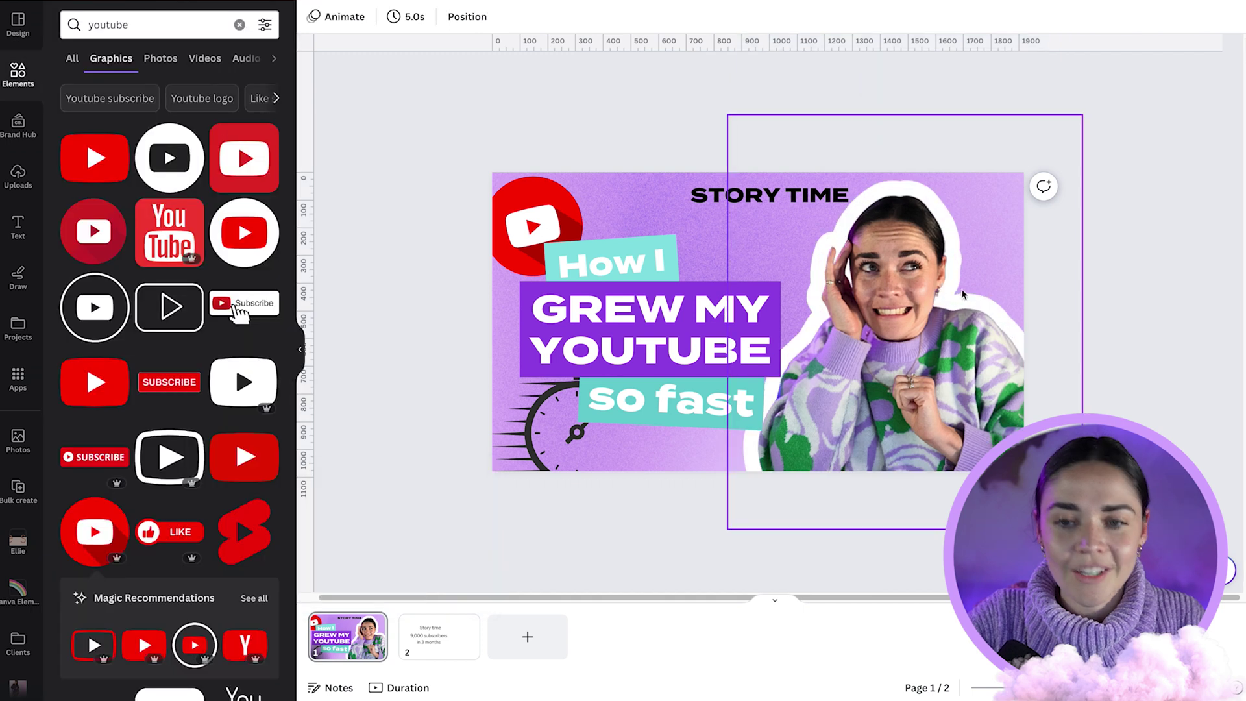
Step: Open the White Deer Brand Elements image folder
click(886, 284)
click(1155, 324)
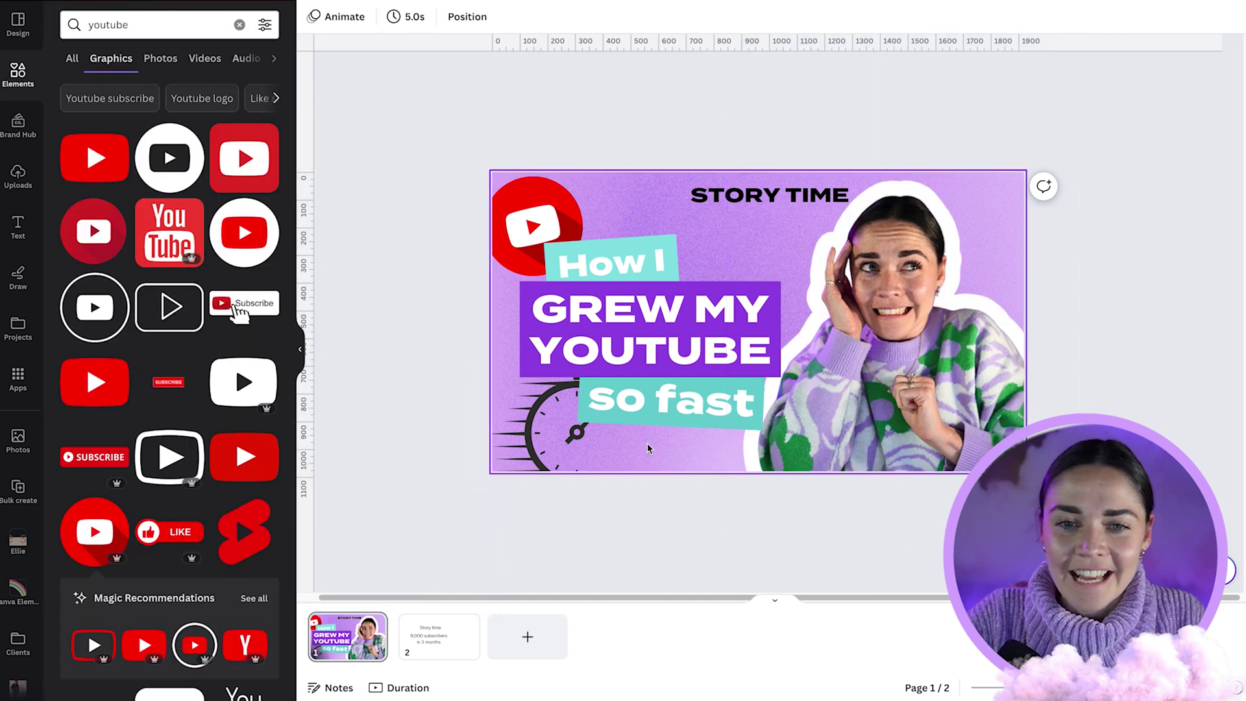
scroll(18, 556, down, 5)
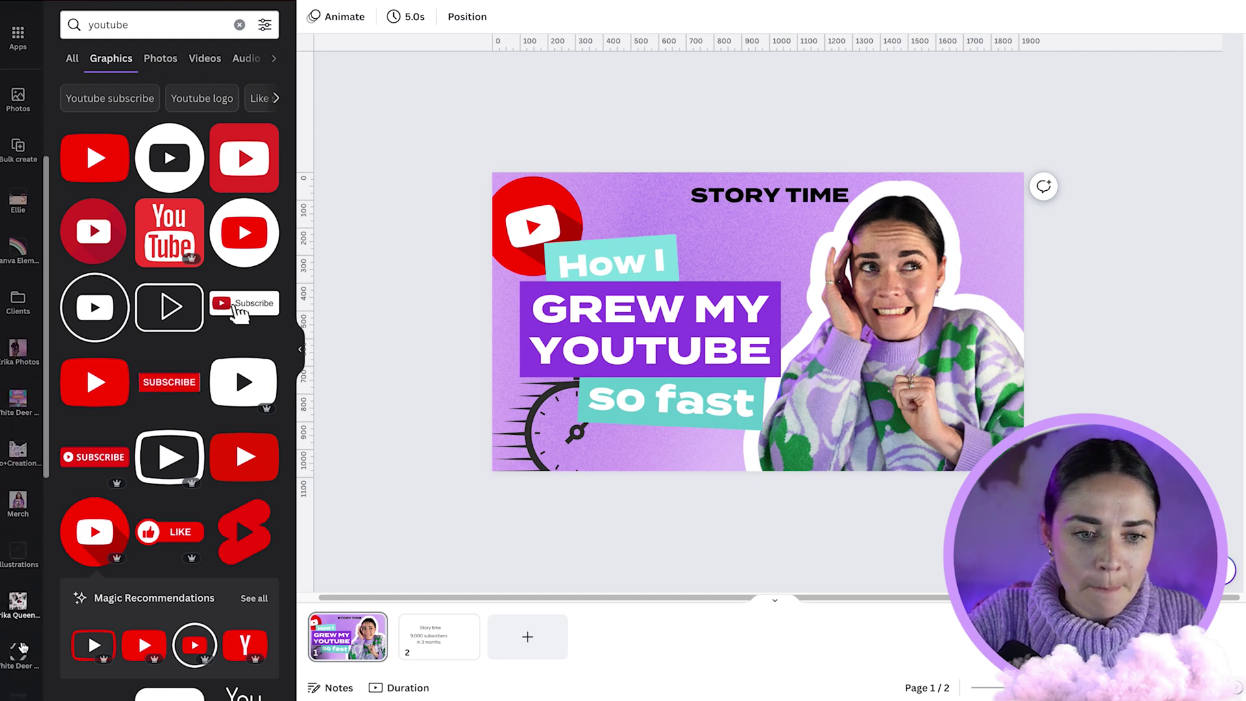
click(19, 655)
click(121, 201)
drag(867, 323, 1097, 484)
key(Delete)
Step: Add the long pink-white cloud, flip it and place it over the portrait's base at the page's lower-right corner
scroll(165, 354, up, 7)
click(204, 296)
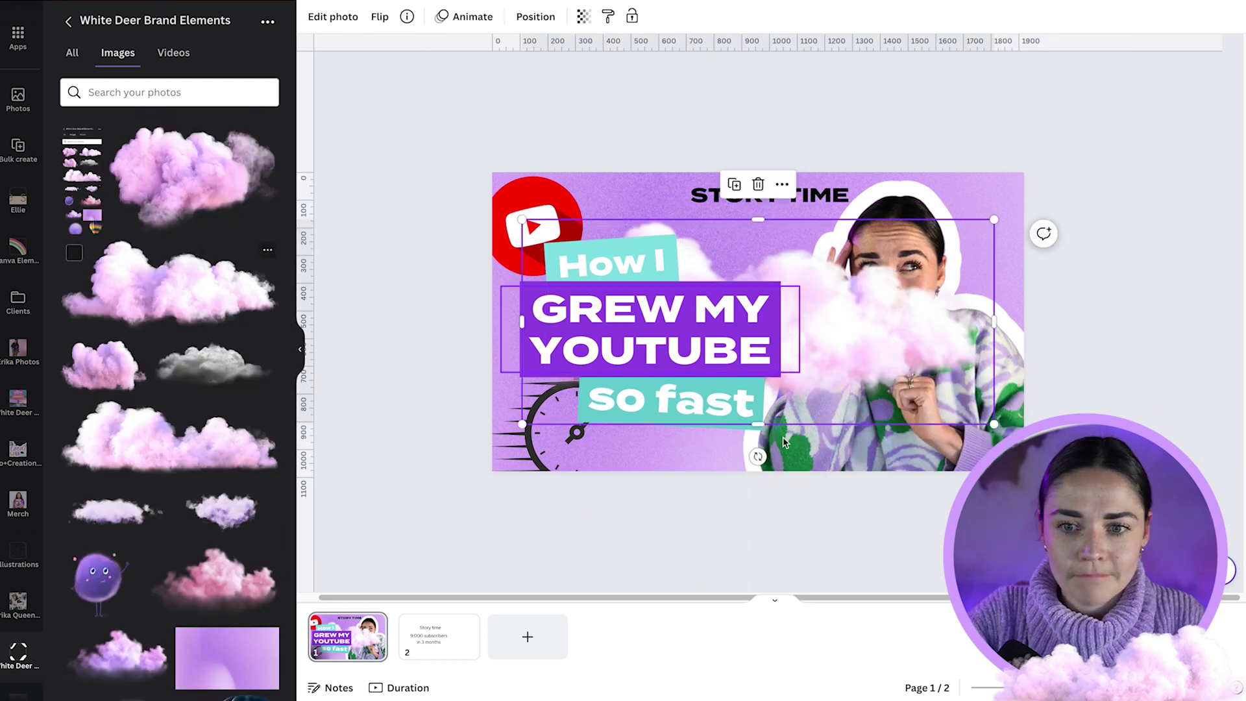
click(379, 16)
drag(875, 328, 1048, 519)
drag(937, 477, 925, 449)
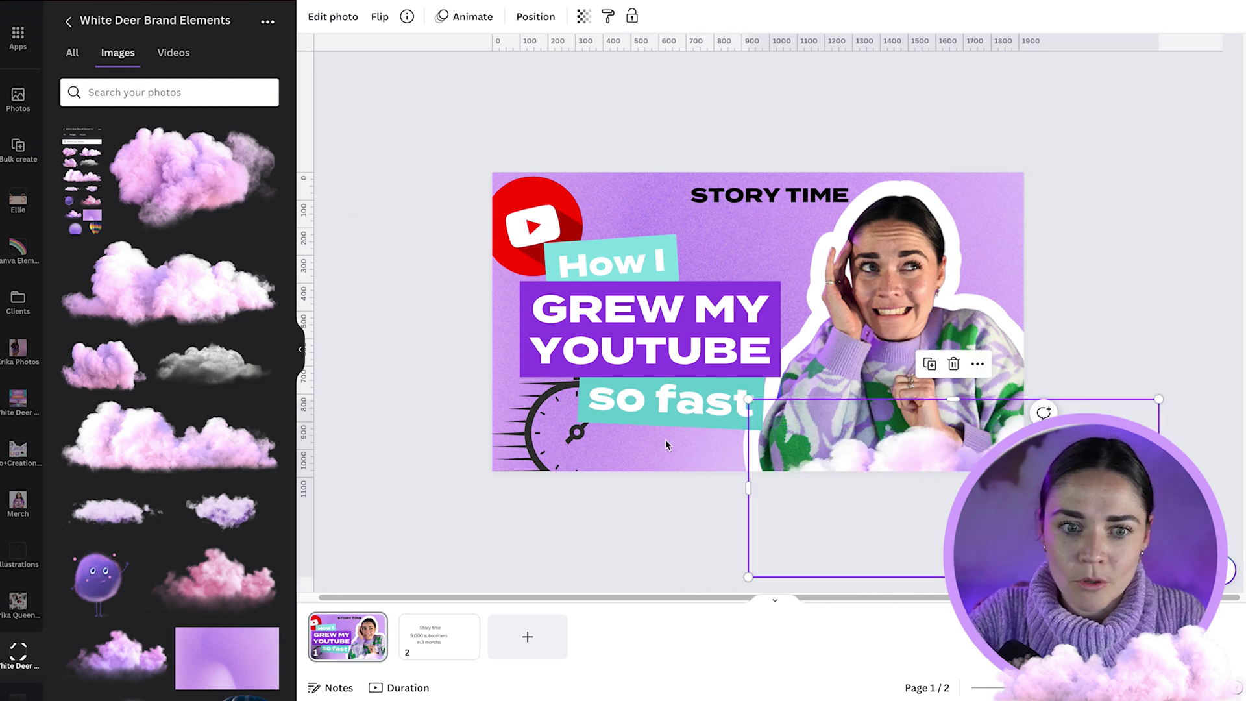
Step: Duplicate the cloud, rotate the copy upside down and place it in the page's upper-left corner behind the YouTube icon
drag(943, 489, 691, 346)
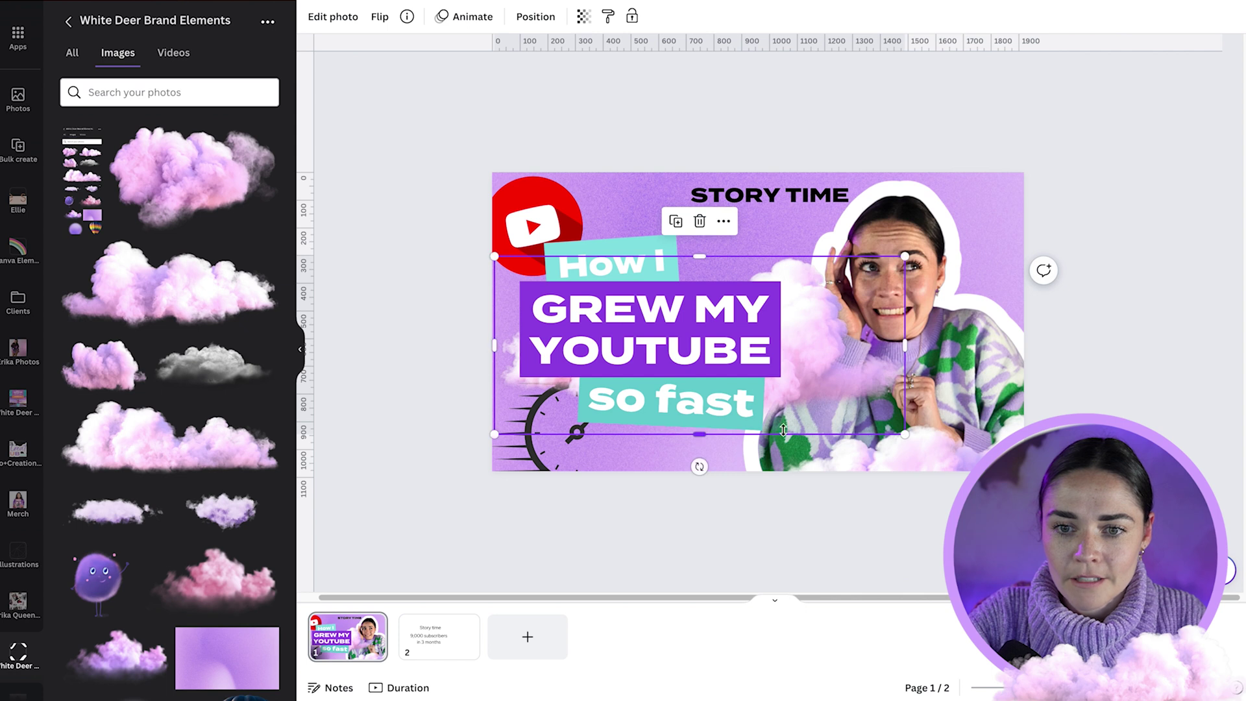
drag(700, 464, 695, 270)
drag(806, 334, 681, 193)
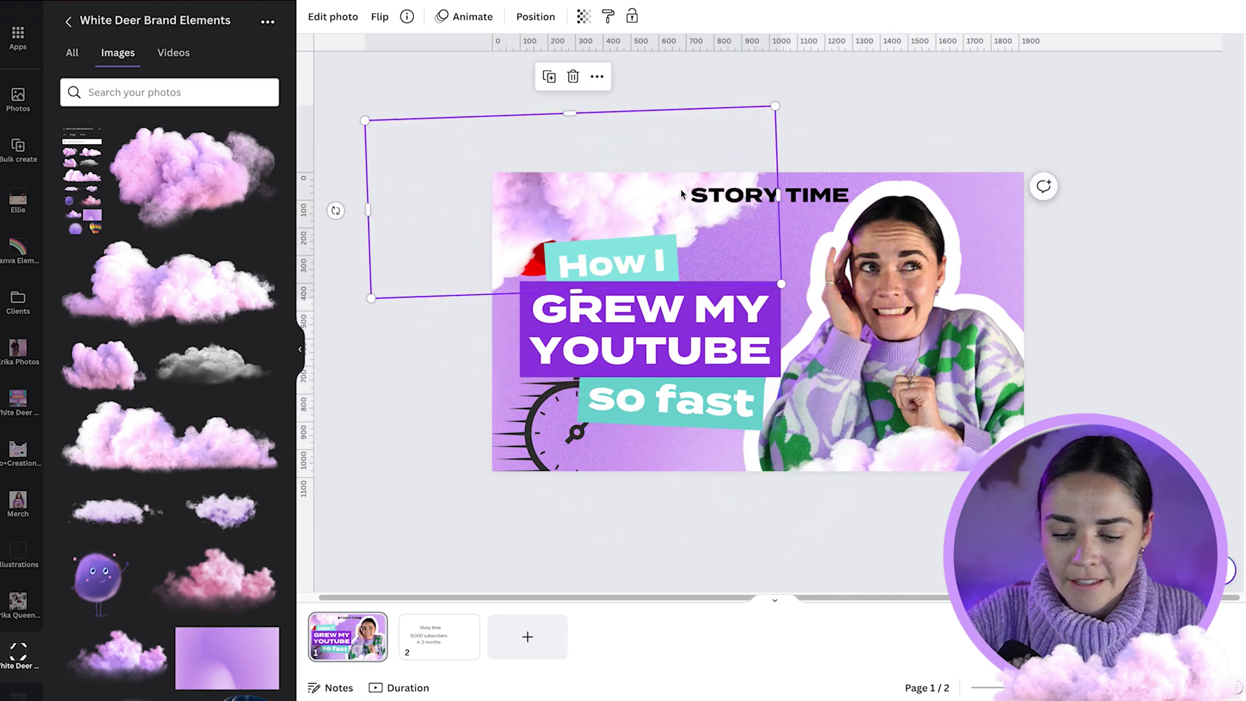
Step: Delete the "STORY TIME" text from above the title
click(1129, 305)
click(802, 194)
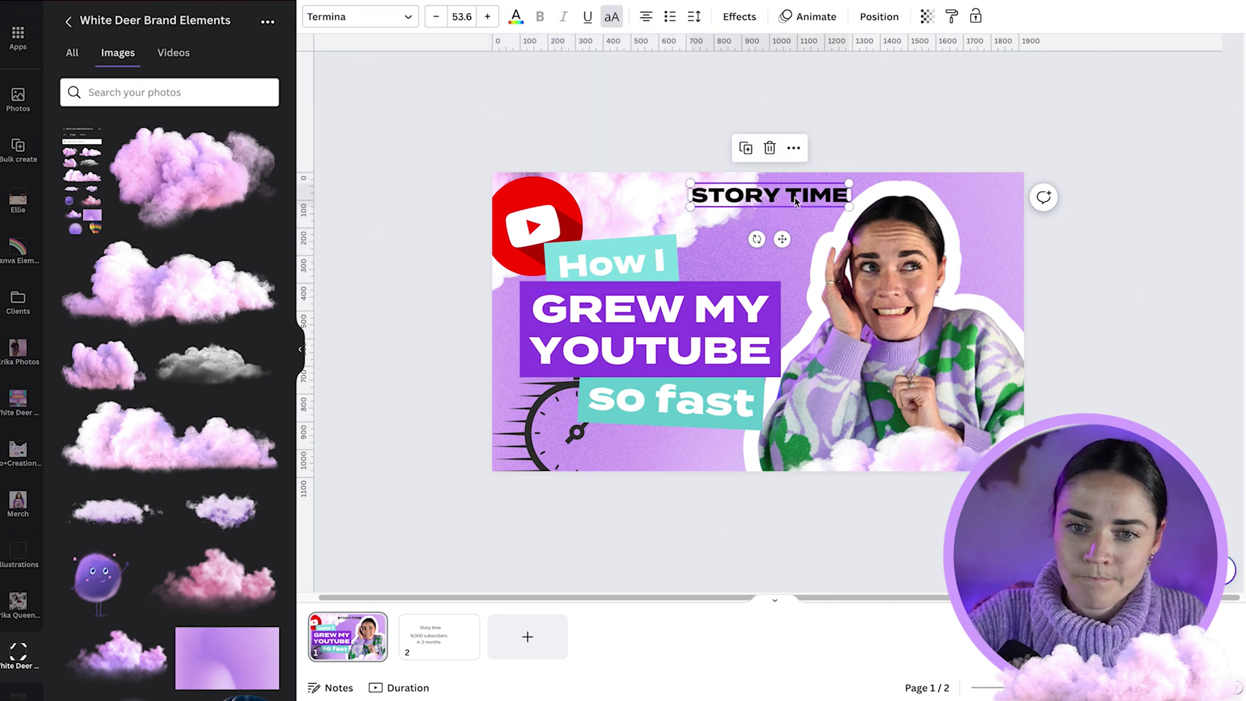
key(Delete)
Step: Enlarge the three title lines together slightly and reposition them, and nudge the portrait a little right and down
click(606, 265)
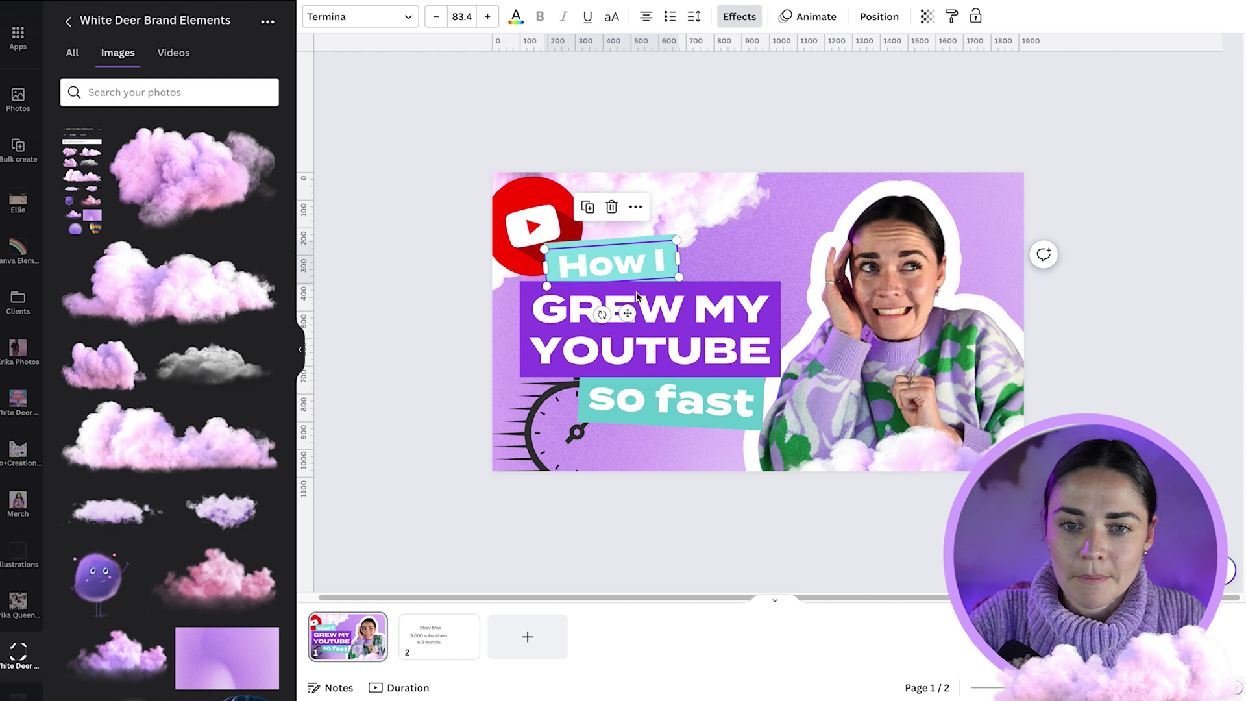
shift+click(639, 337)
shift+click(706, 407)
drag(801, 428, 879, 458)
drag(789, 316, 797, 279)
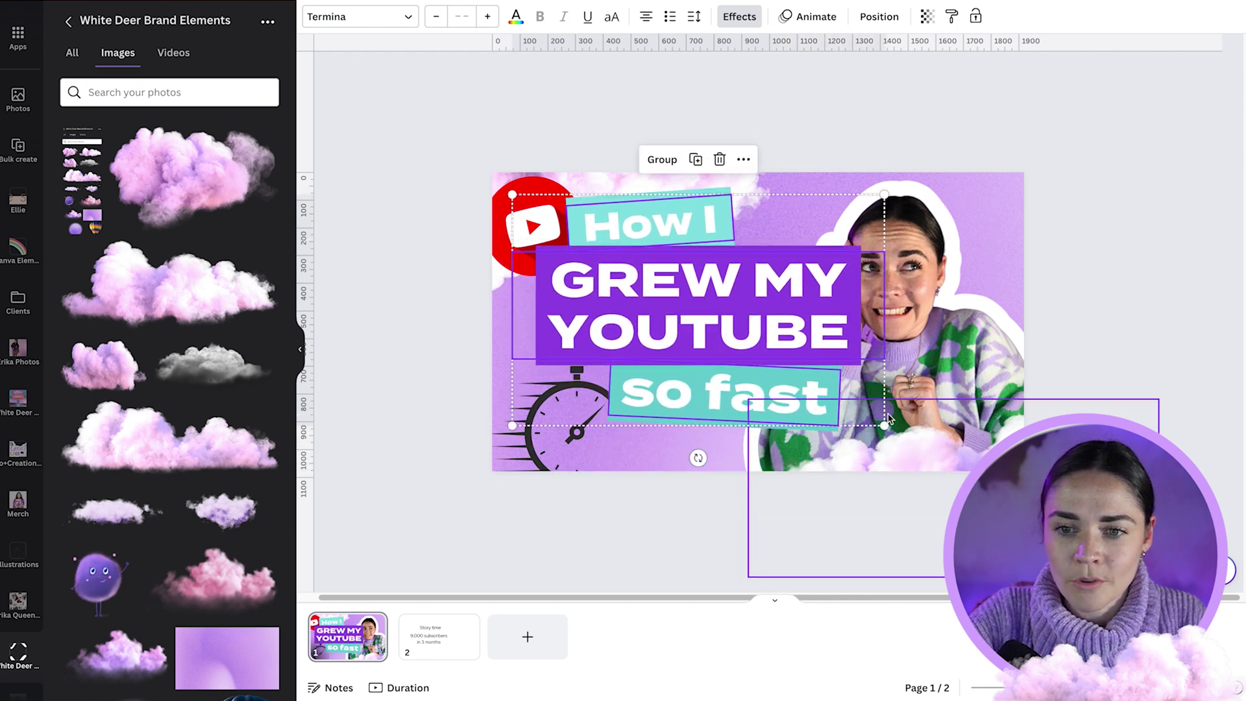
drag(884, 425, 834, 394)
drag(753, 291, 750, 330)
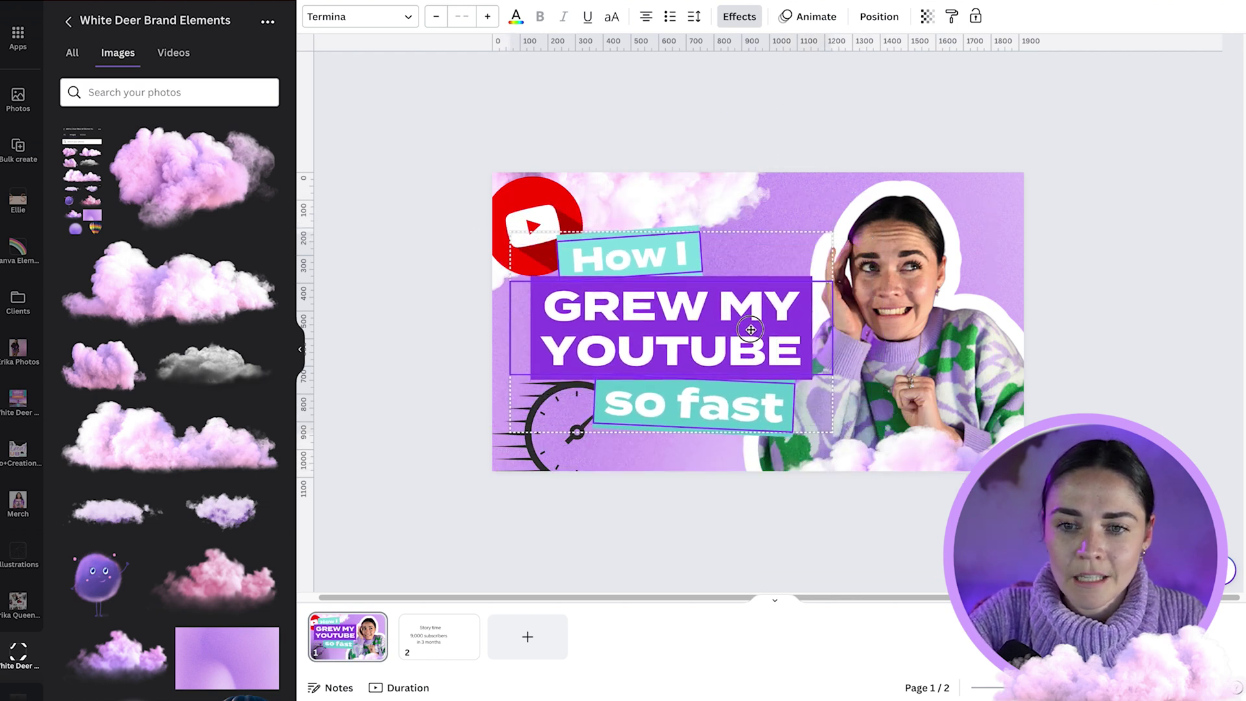
drag(953, 340, 963, 350)
click(467, 146)
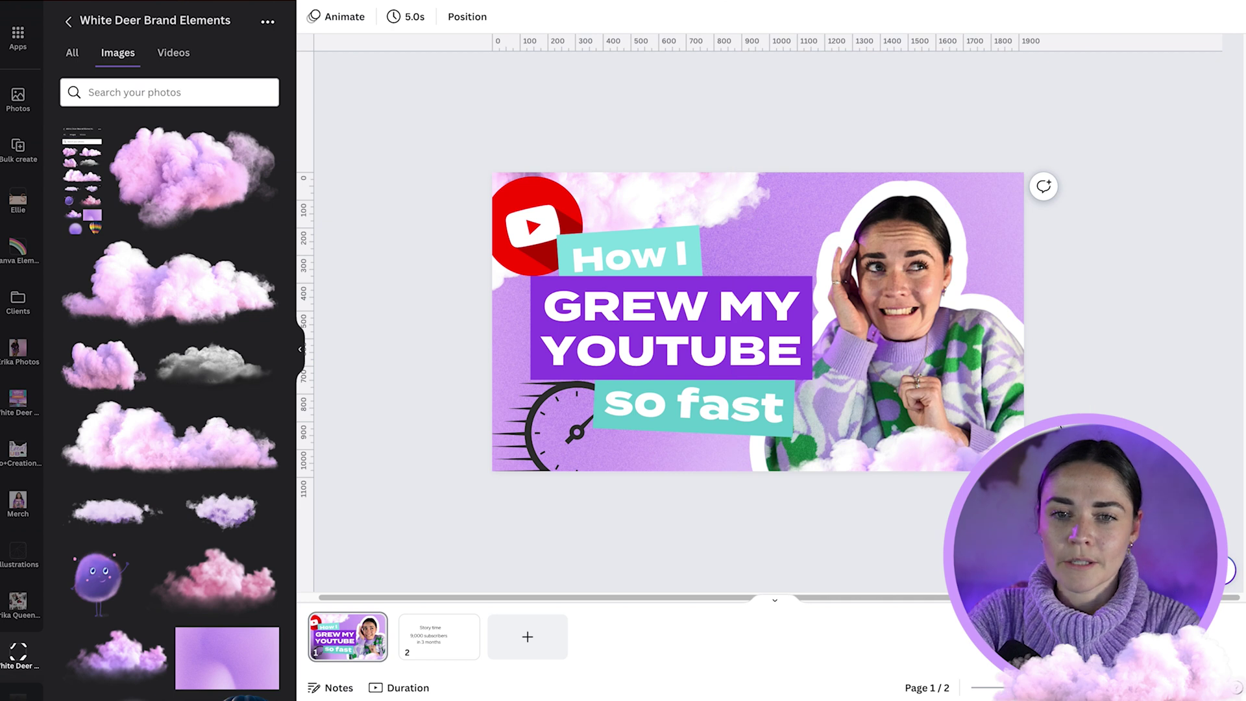
Step: Move the YouTube icon between "How I" and the portrait, and shift the title lines slightly up and left
scroll(1036, 411, down, 5)
scroll(915, 399, up, 3)
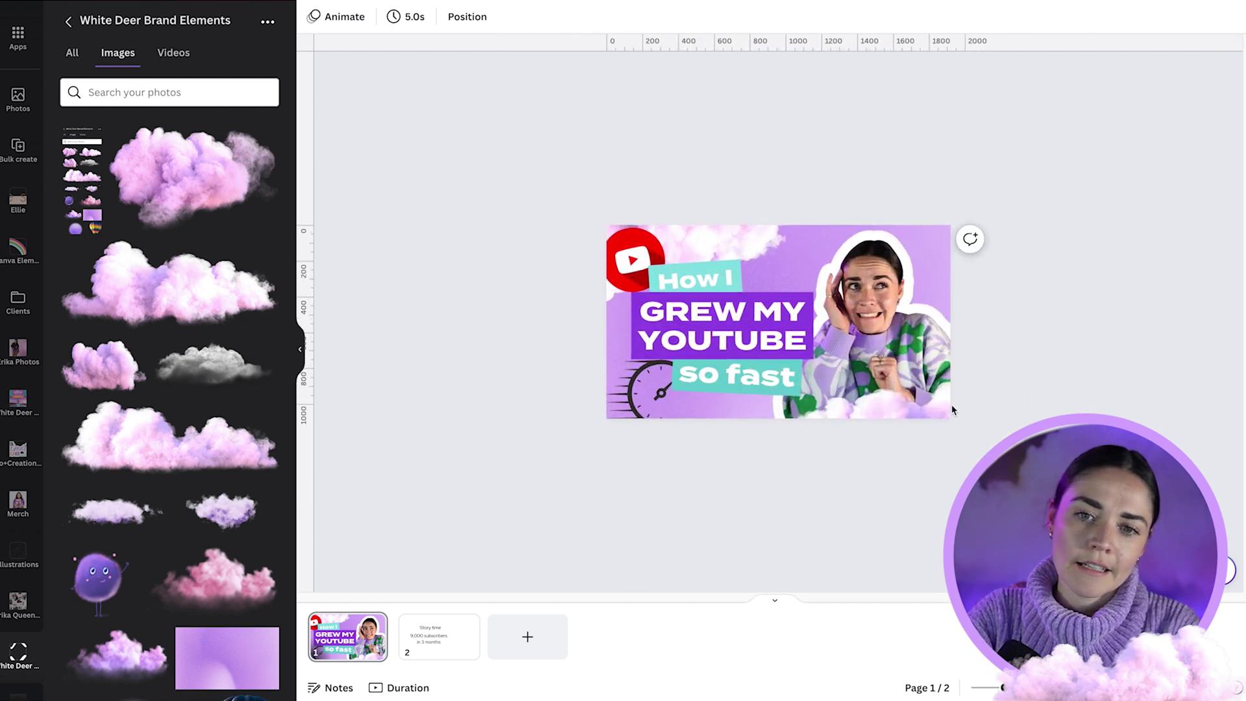
click(682, 374)
drag(523, 183, 793, 301)
drag(633, 259, 780, 259)
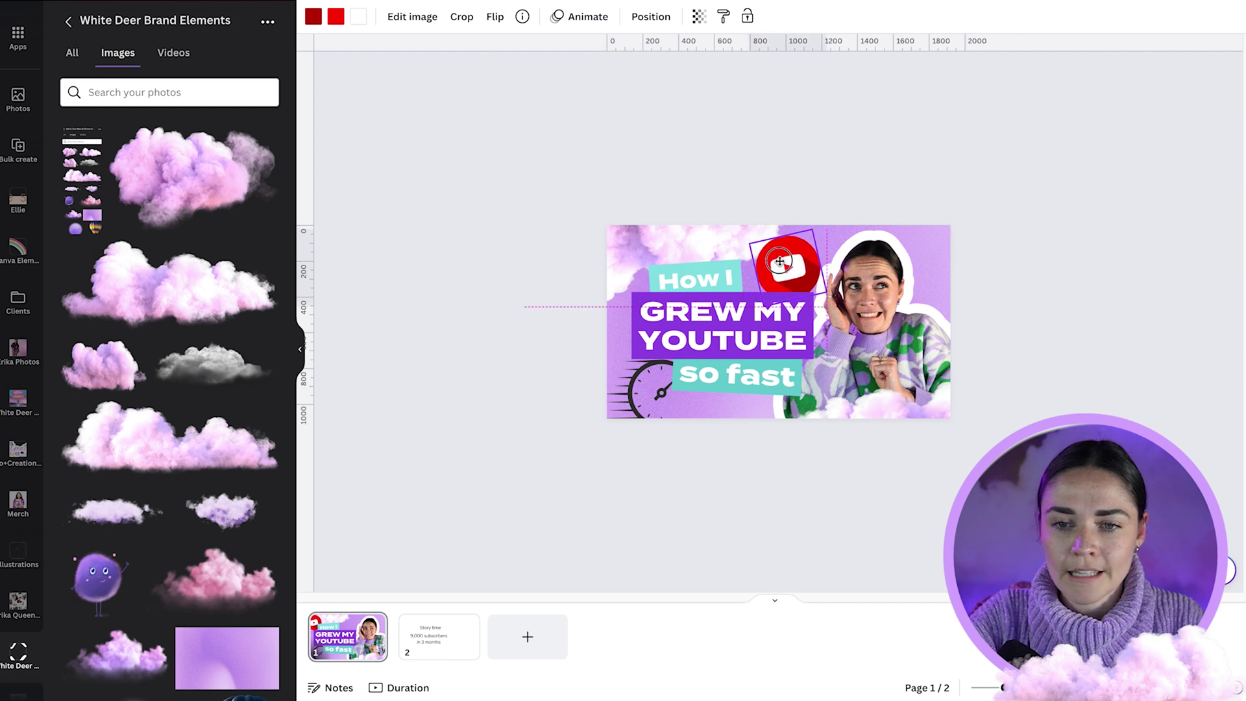
drag(780, 259, 780, 259)
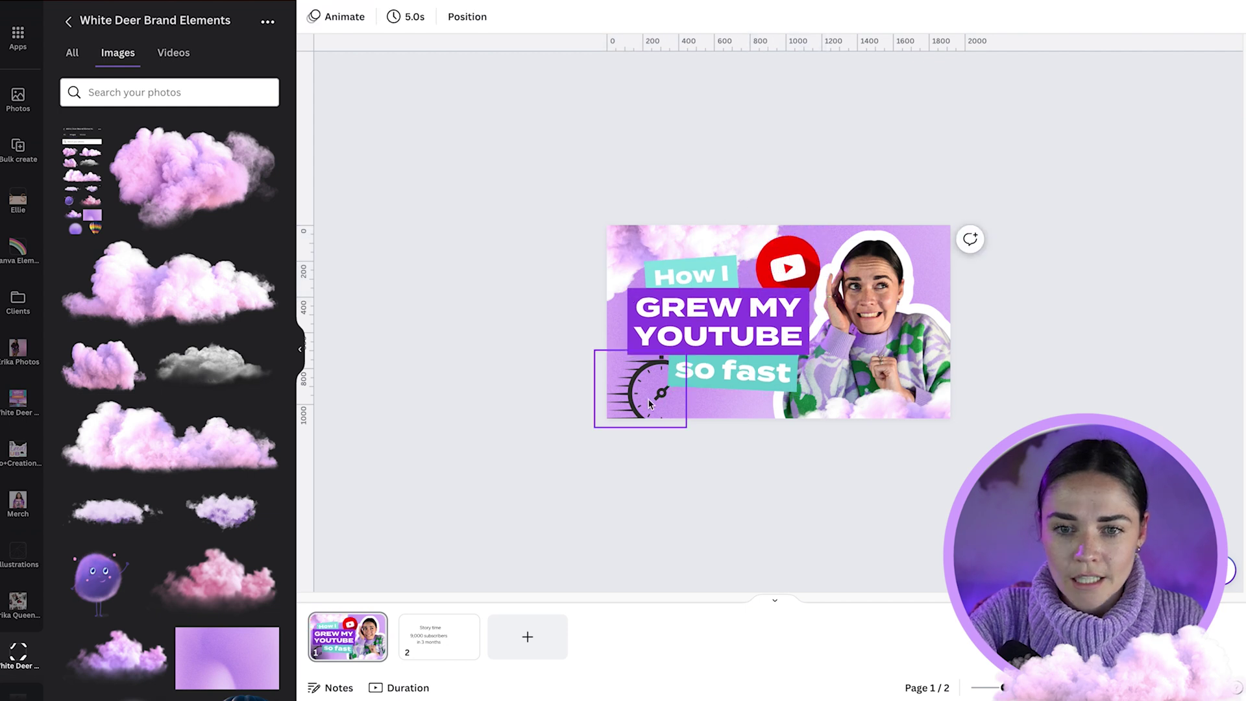
Step: Try red, purple and teal on the stopwatch graphic, settle on white, and scale it down in the page's lower-left corner
click(662, 389)
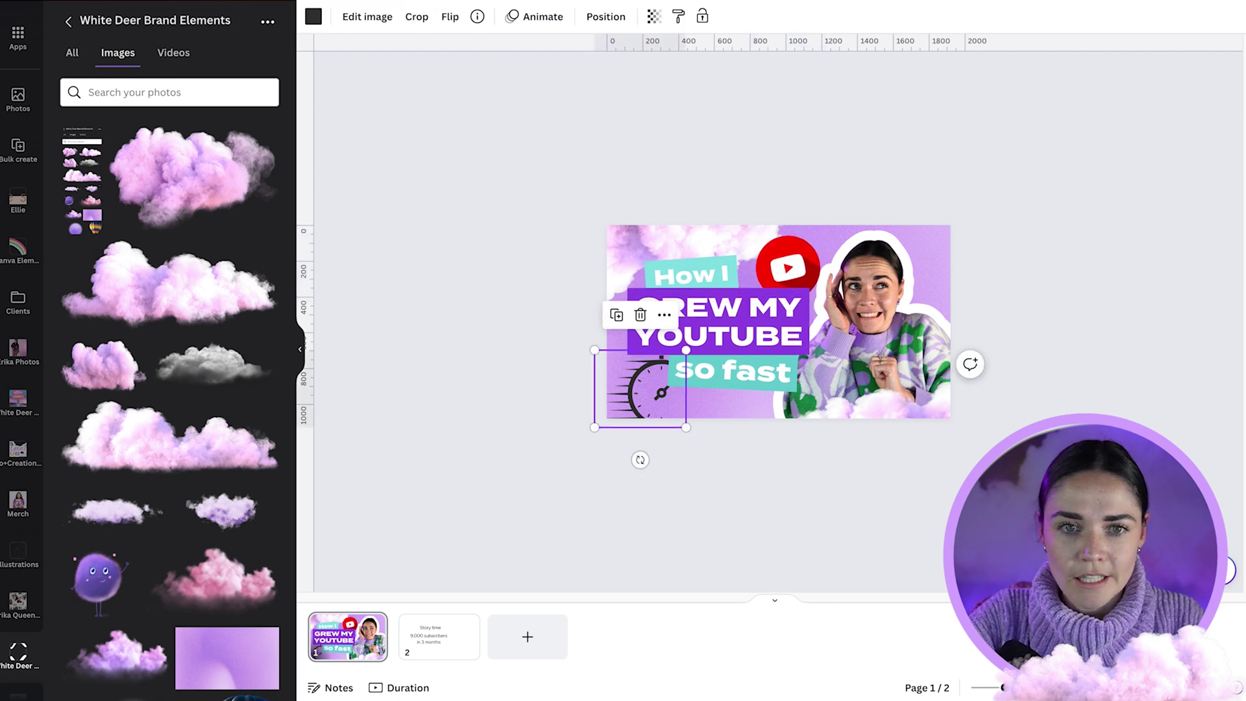
click(314, 17)
click(263, 102)
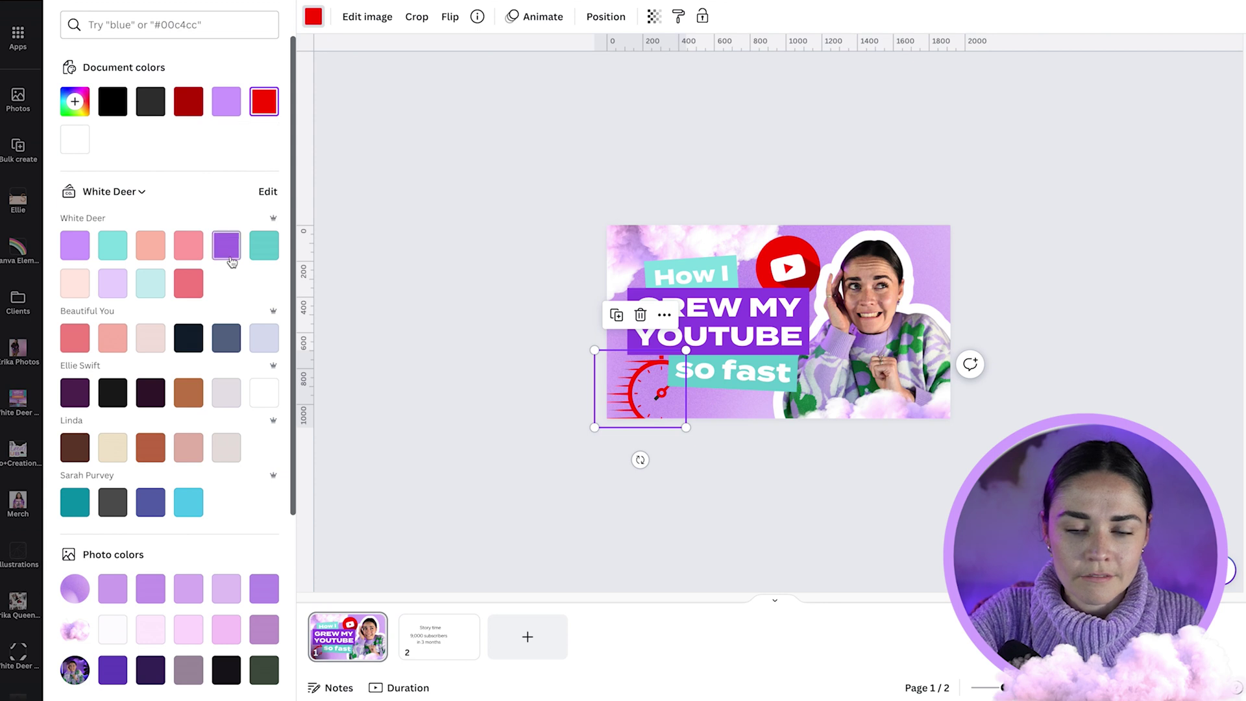
click(228, 257)
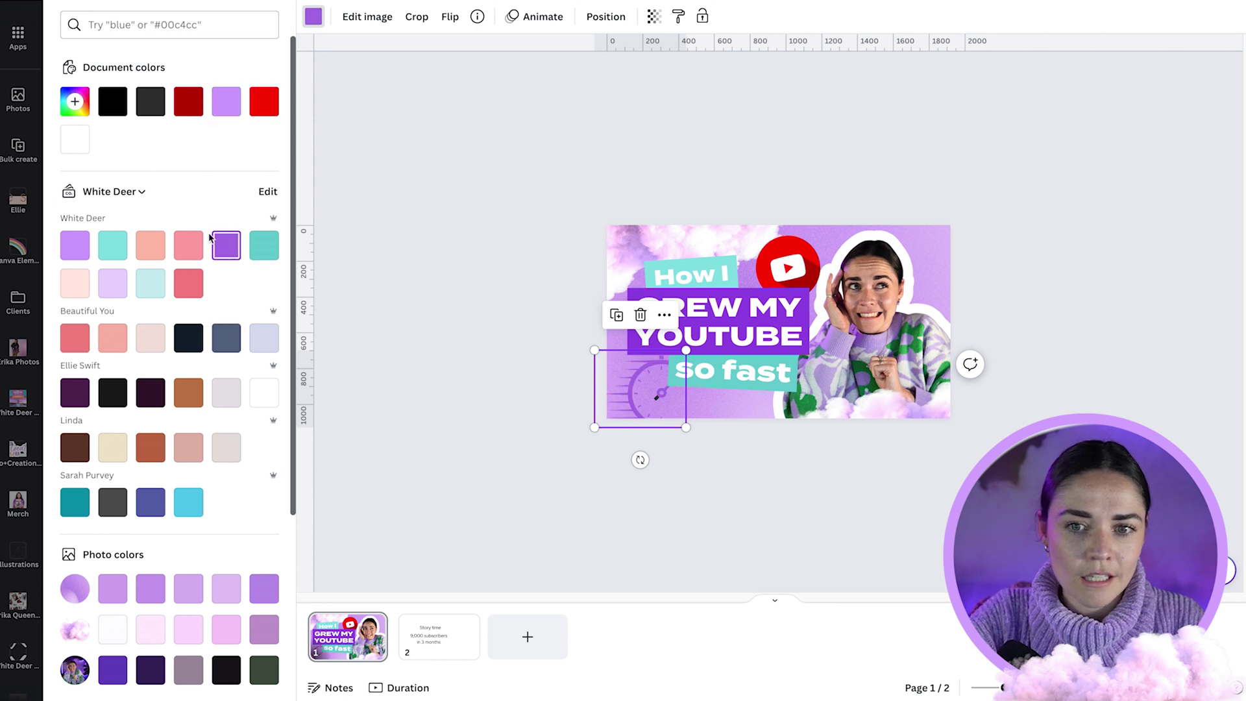
click(261, 260)
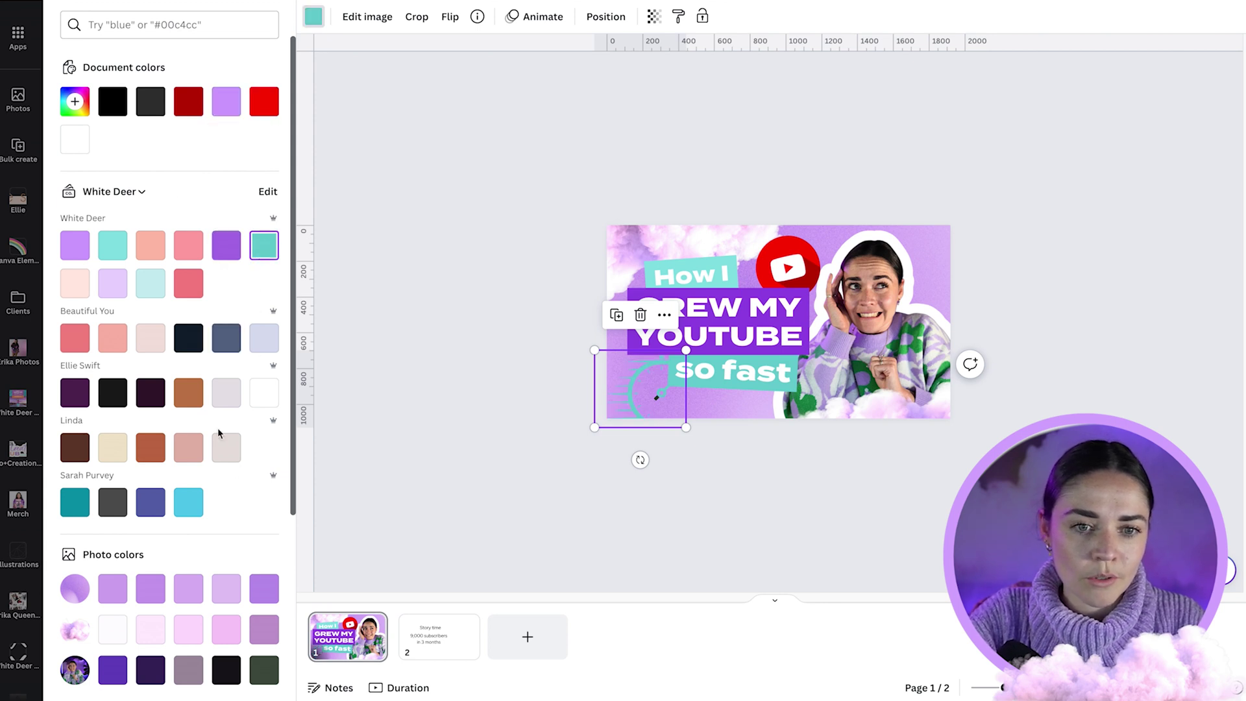
click(263, 401)
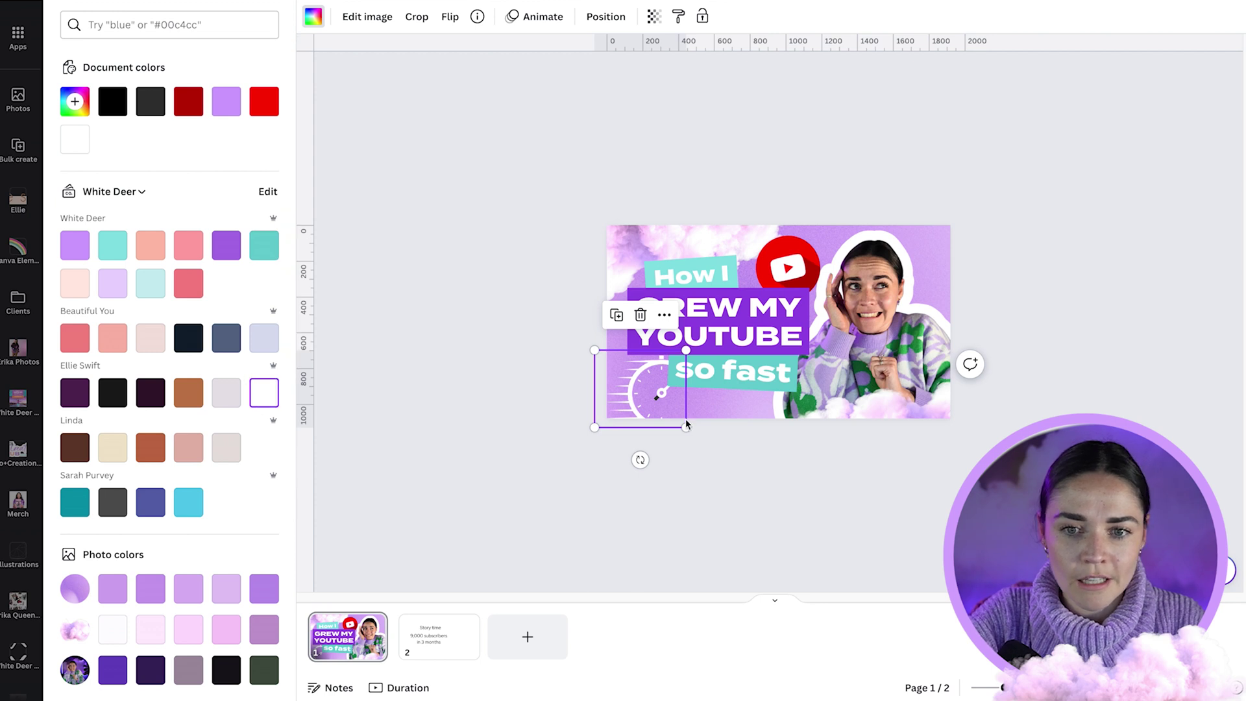
drag(687, 429, 674, 413)
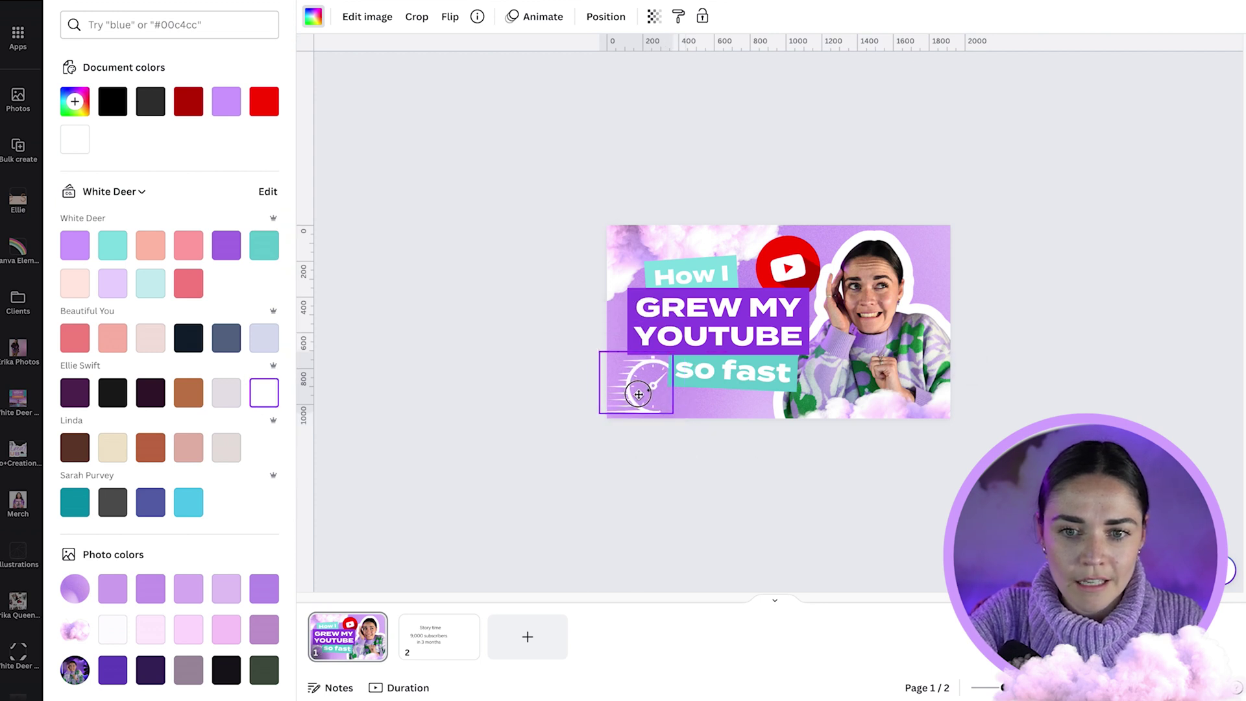
click(705, 468)
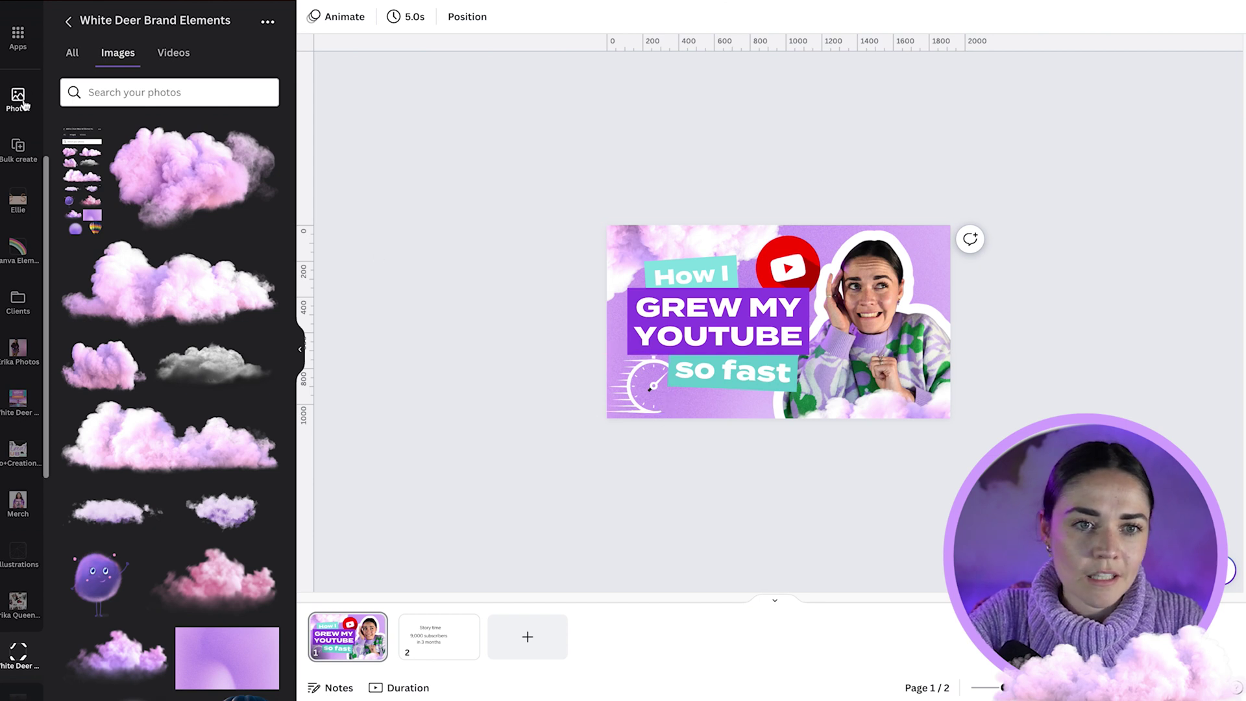
Step: Search the graphics library for "fast" and look through the speed-themed graphics
scroll(23, 194, up, 5)
click(16, 78)
click(146, 23)
double_click(146, 22)
text(fast)
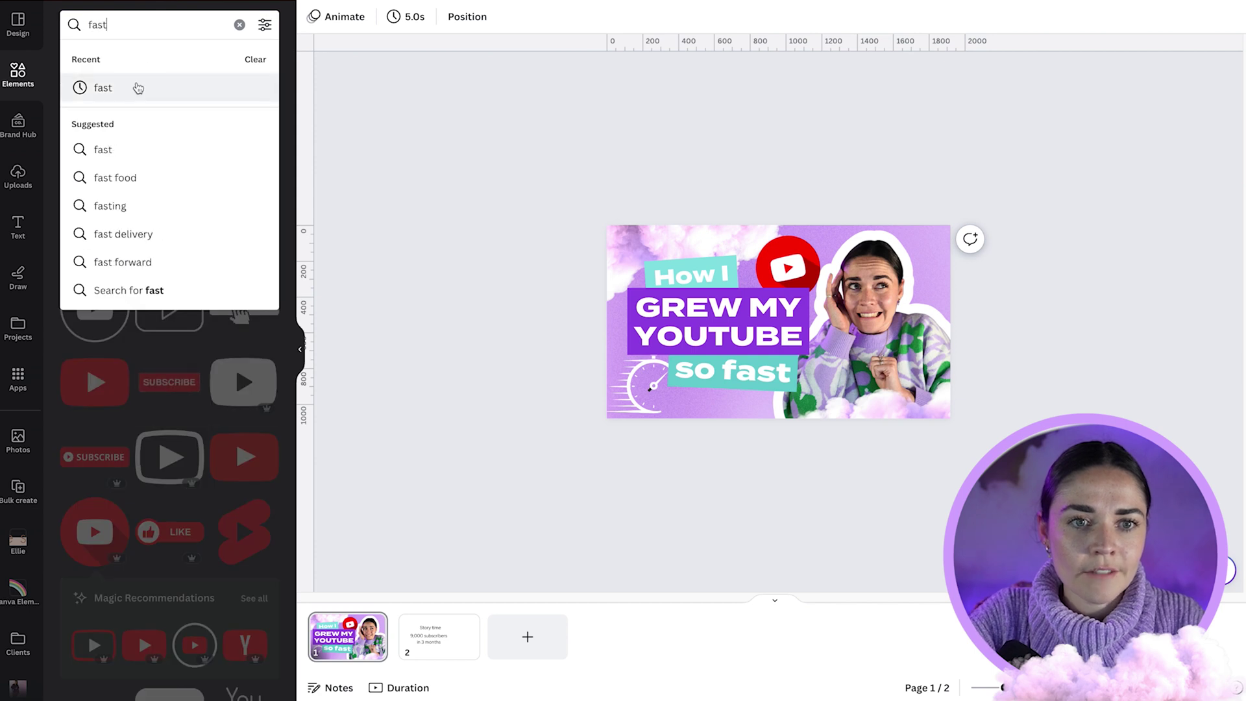
click(134, 87)
scroll(237, 293, down, 5)
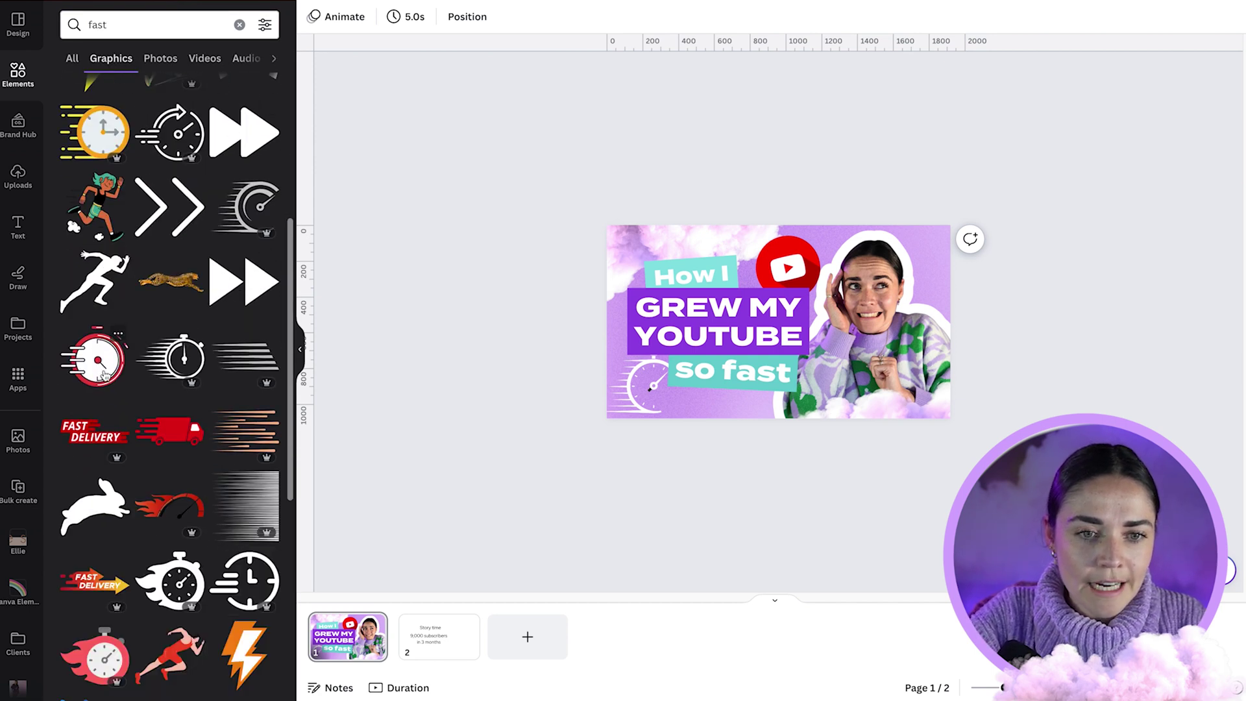
Step: Replace the white stopwatch with the red-and-white one with speed lines, scaled down in the page's lower-left corner beside "so fast"
drag(647, 402, 182, 359)
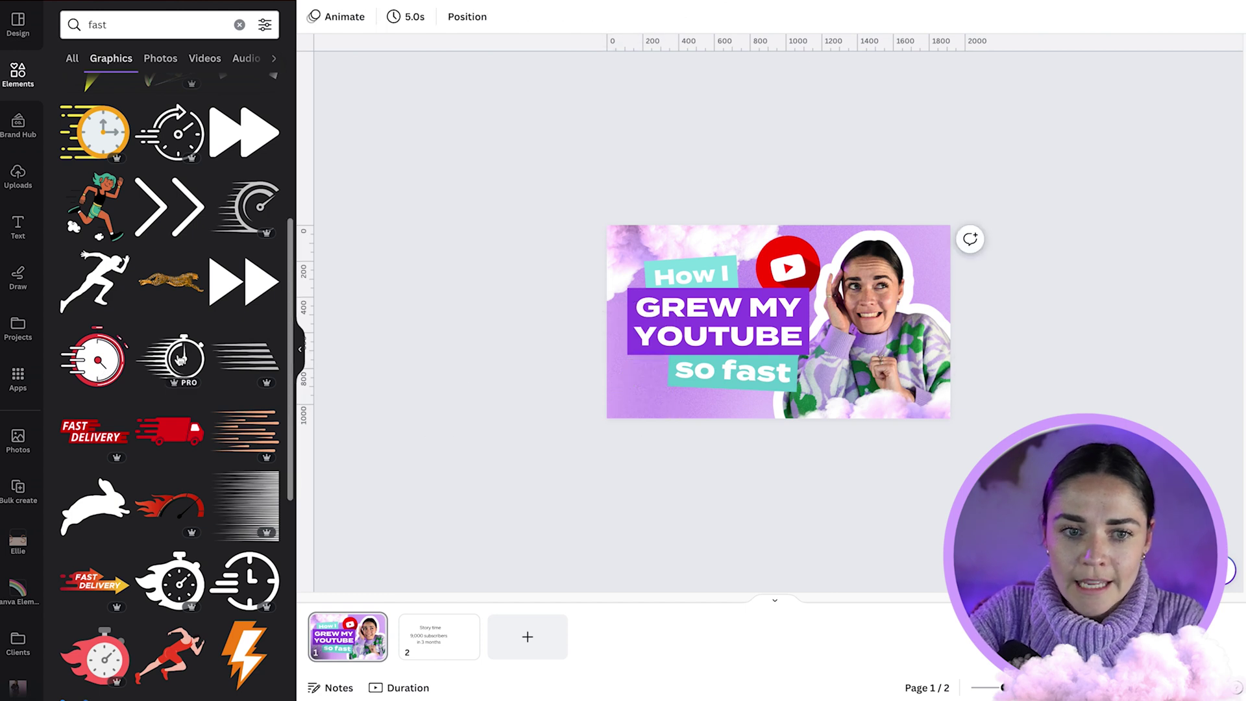
click(97, 359)
drag(787, 326, 659, 394)
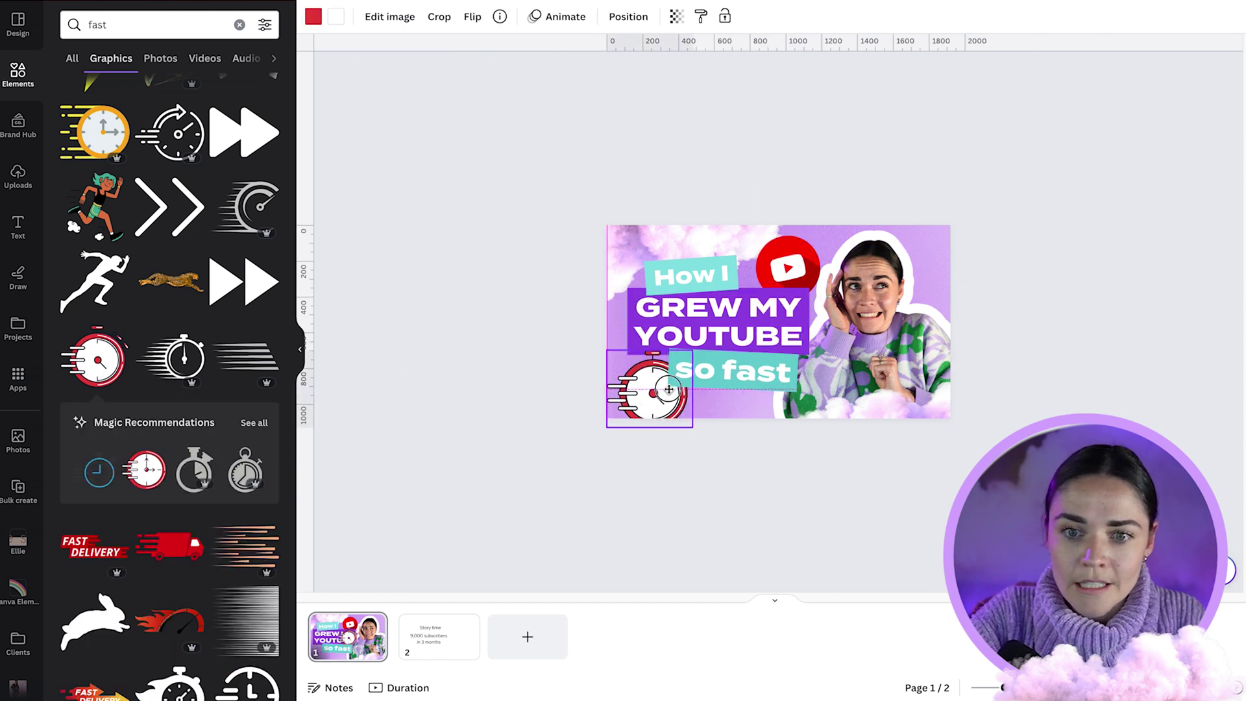
drag(697, 434, 678, 418)
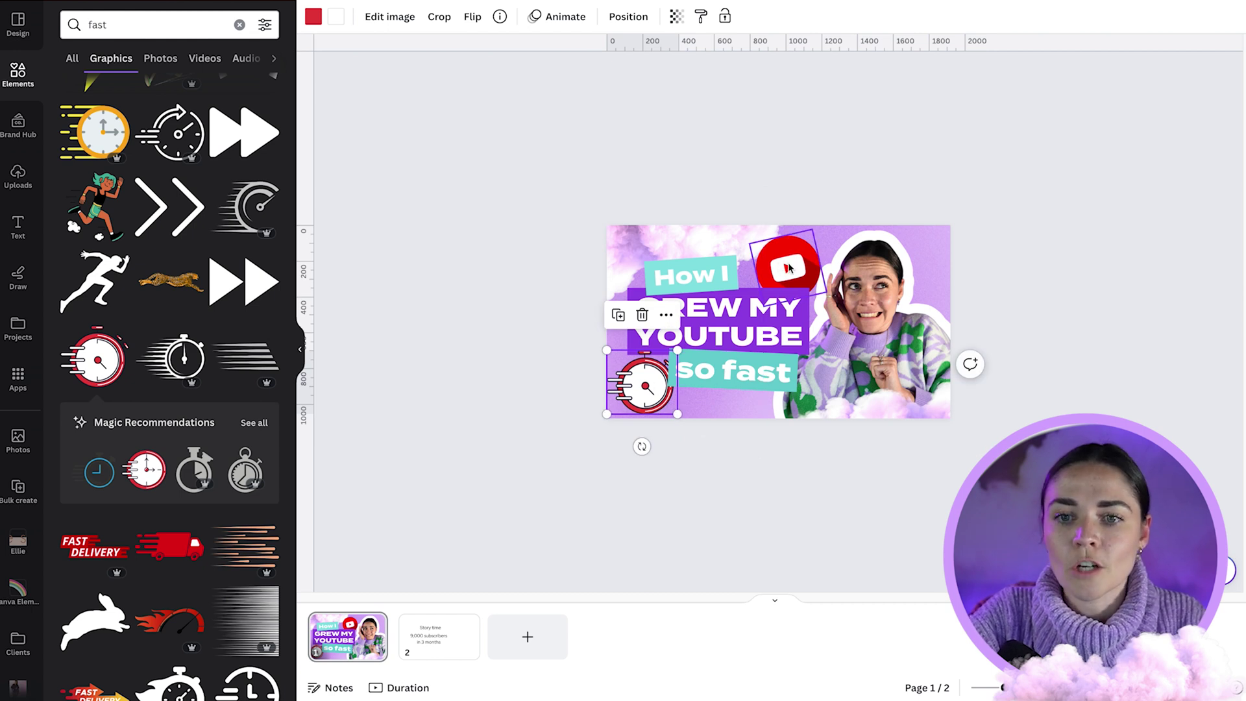
drag(641, 383, 647, 387)
mouse_move(678, 415)
mouse_down()
mouse_move(652, 398)
mouse_move(679, 415)
mouse_up()
click(679, 450)
click(654, 395)
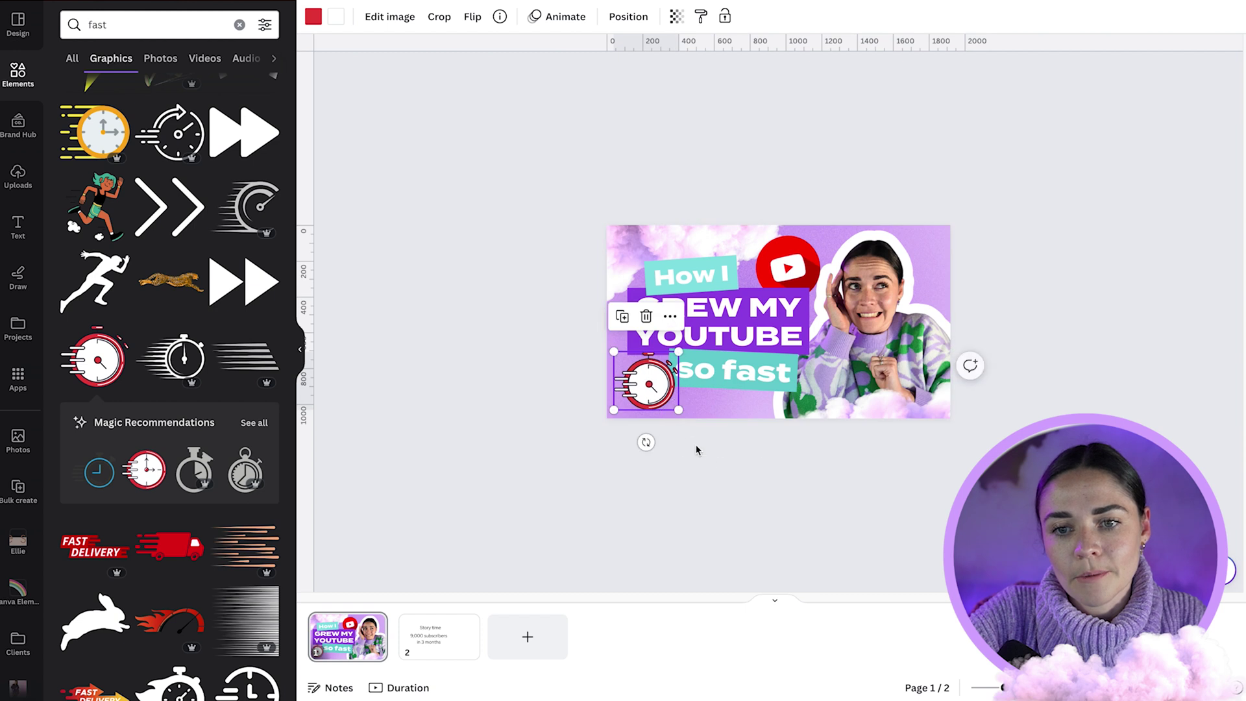
Step: Nudge the "so fast" text slightly right, away from the stopwatch
click(696, 447)
drag(740, 377, 747, 378)
click(748, 441)
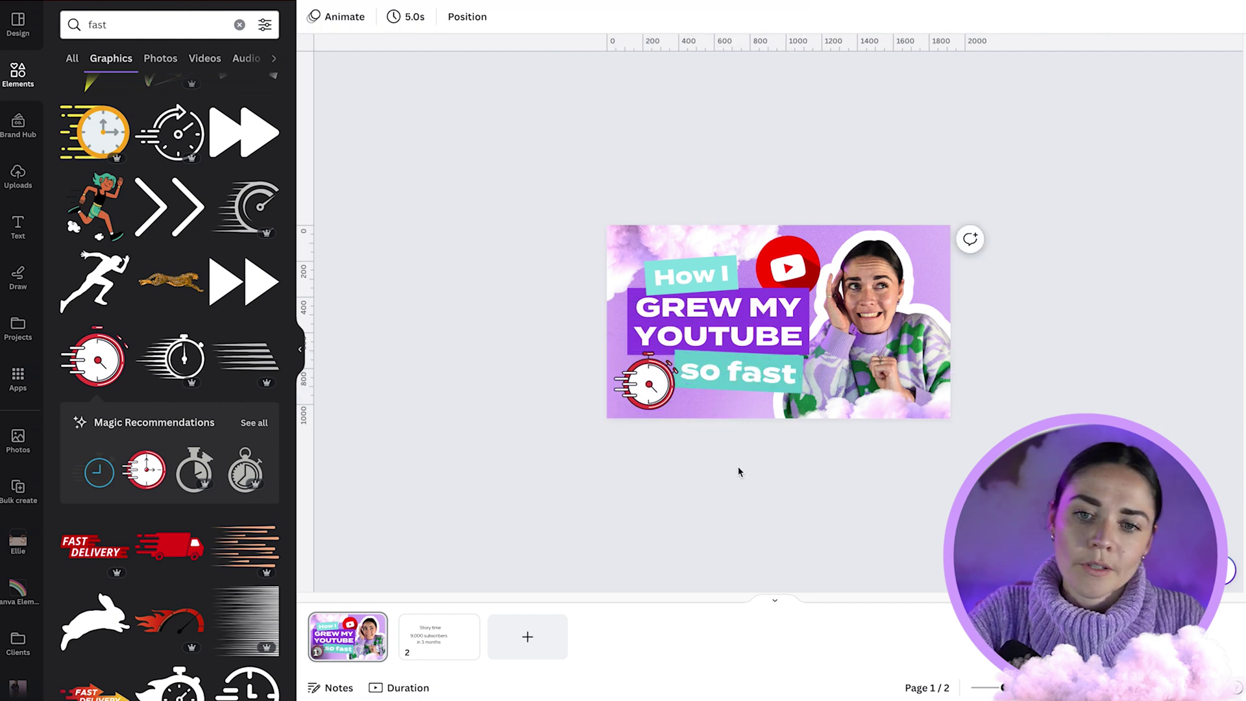
Step: Add the orange blurred gradient circle from White Deer Brand Elements near the page's right edge and send it behind the portrait
scroll(757, 444, down, 5)
scroll(757, 443, up, 10)
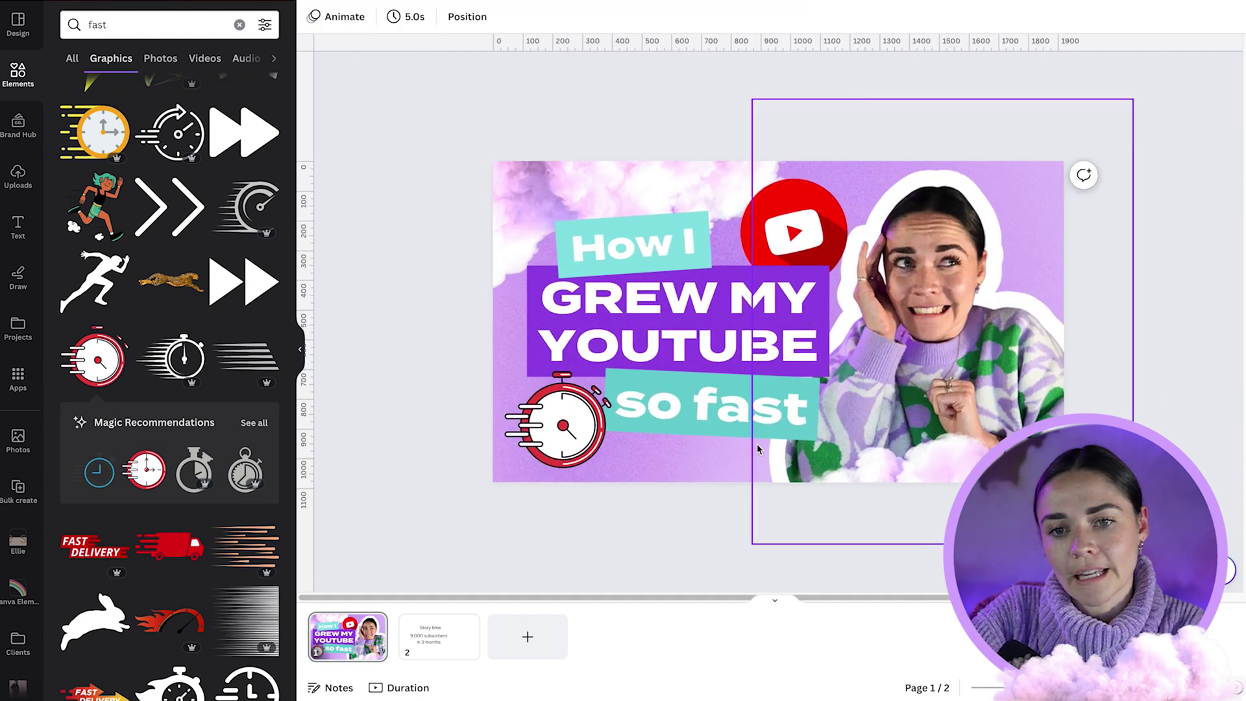
scroll(922, 456, up, 2)
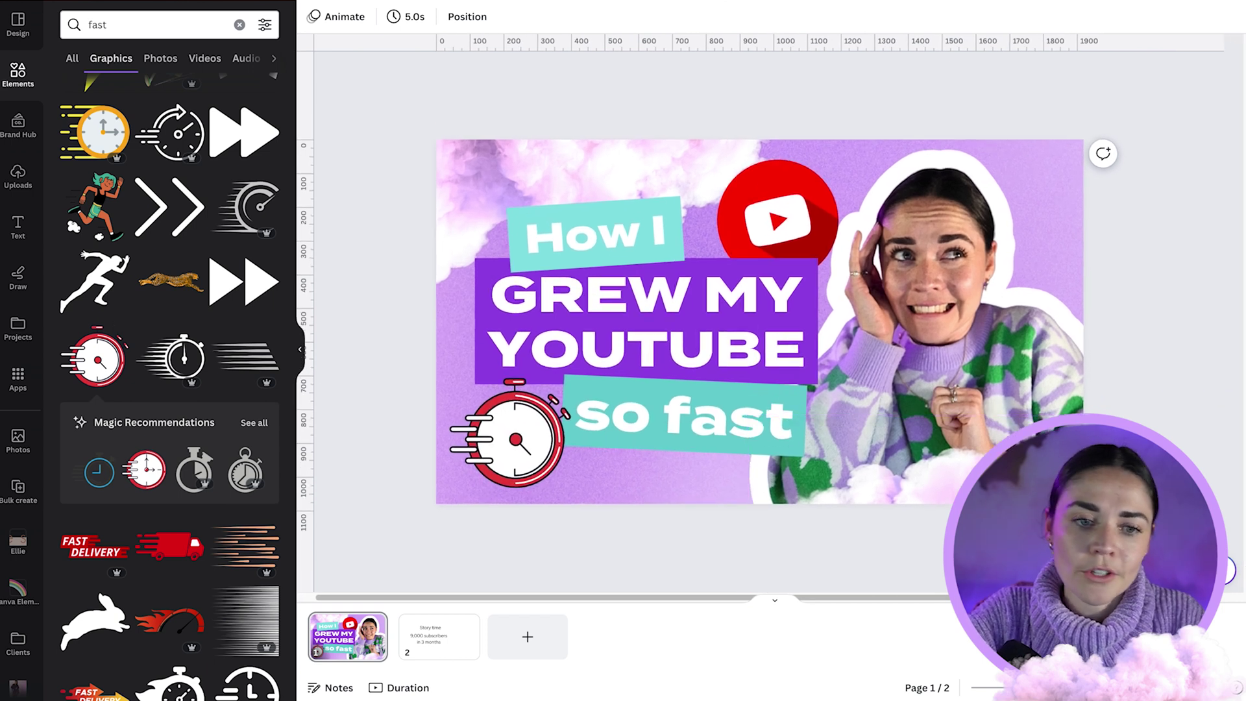
scroll(12, 294, down, 4)
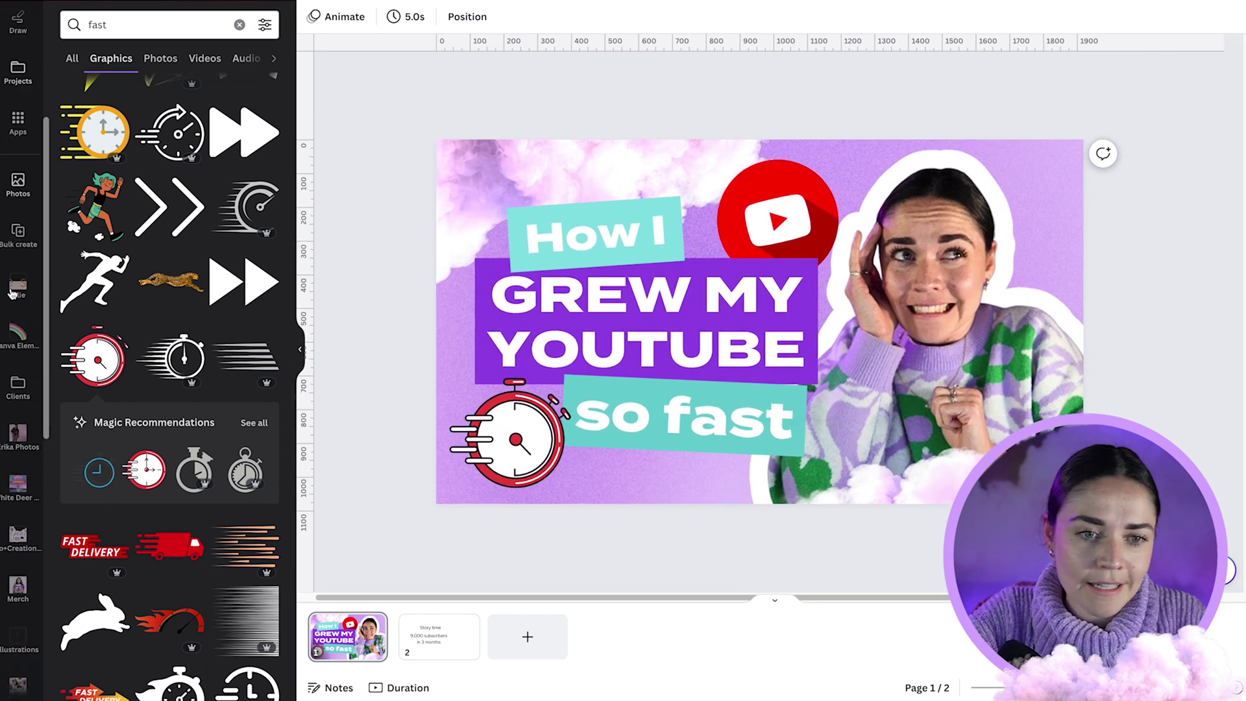
scroll(27, 397, down, 3)
click(18, 529)
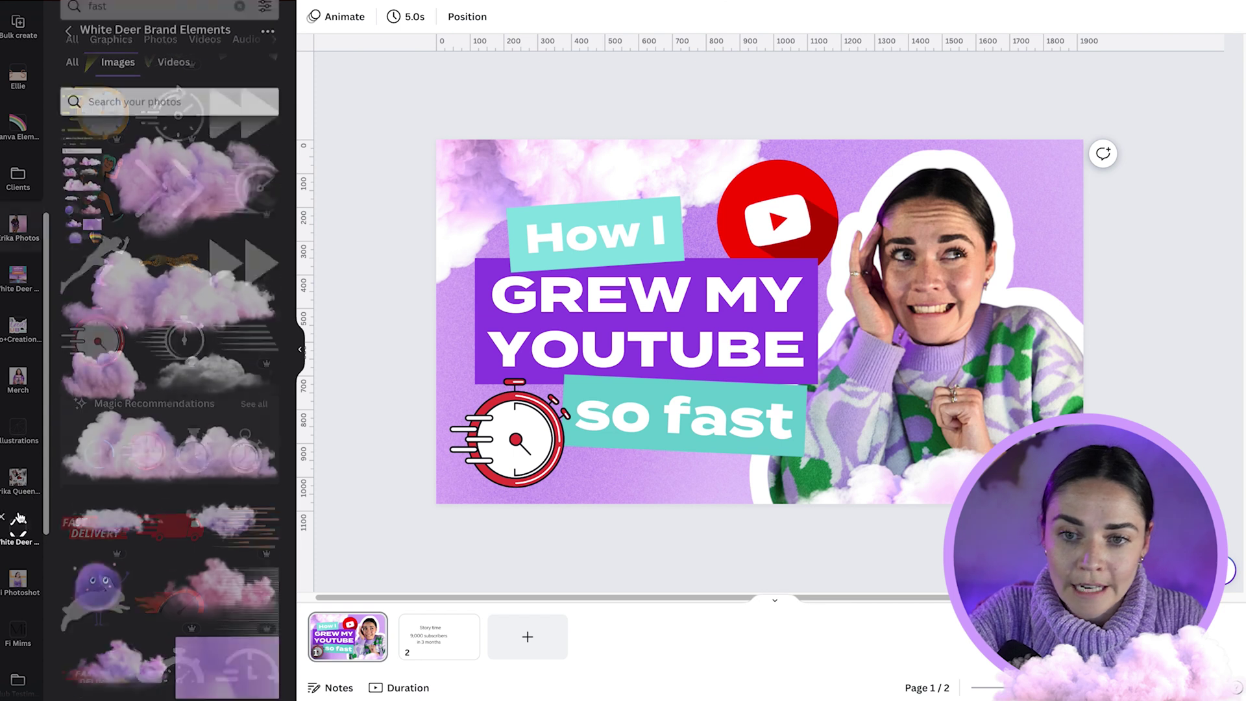
scroll(109, 381, down, 10)
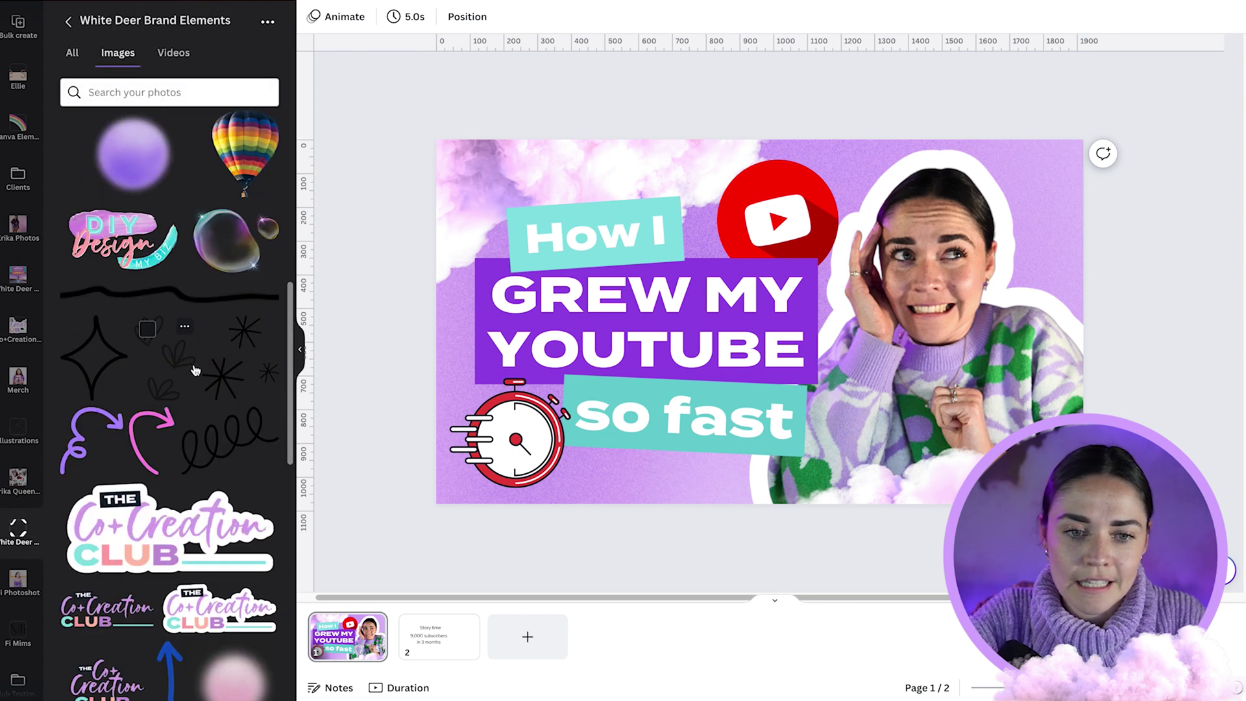
scroll(196, 371, down, 3)
click(169, 449)
drag(838, 379, 1075, 380)
key(super+alt+[)
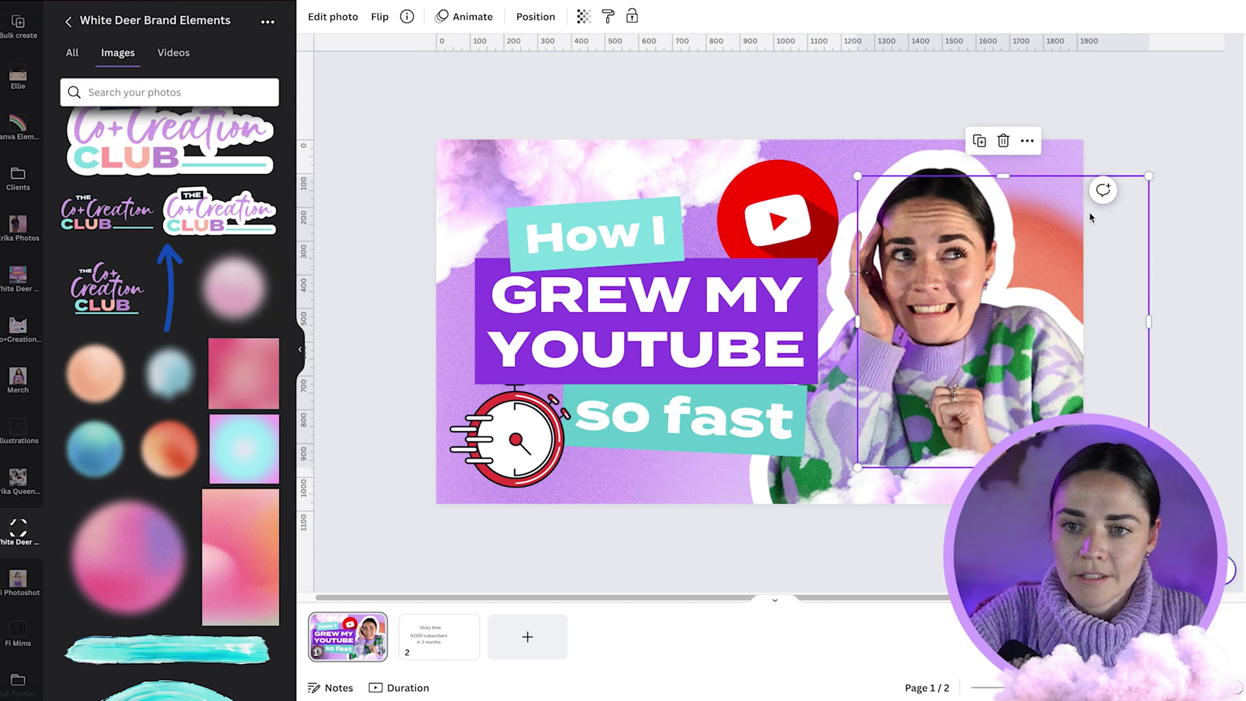
Step: Add the blue blurred gradient circle at the page's left edge behind the title and stopwatch
drag(184, 440, 693, 431)
key(Delete)
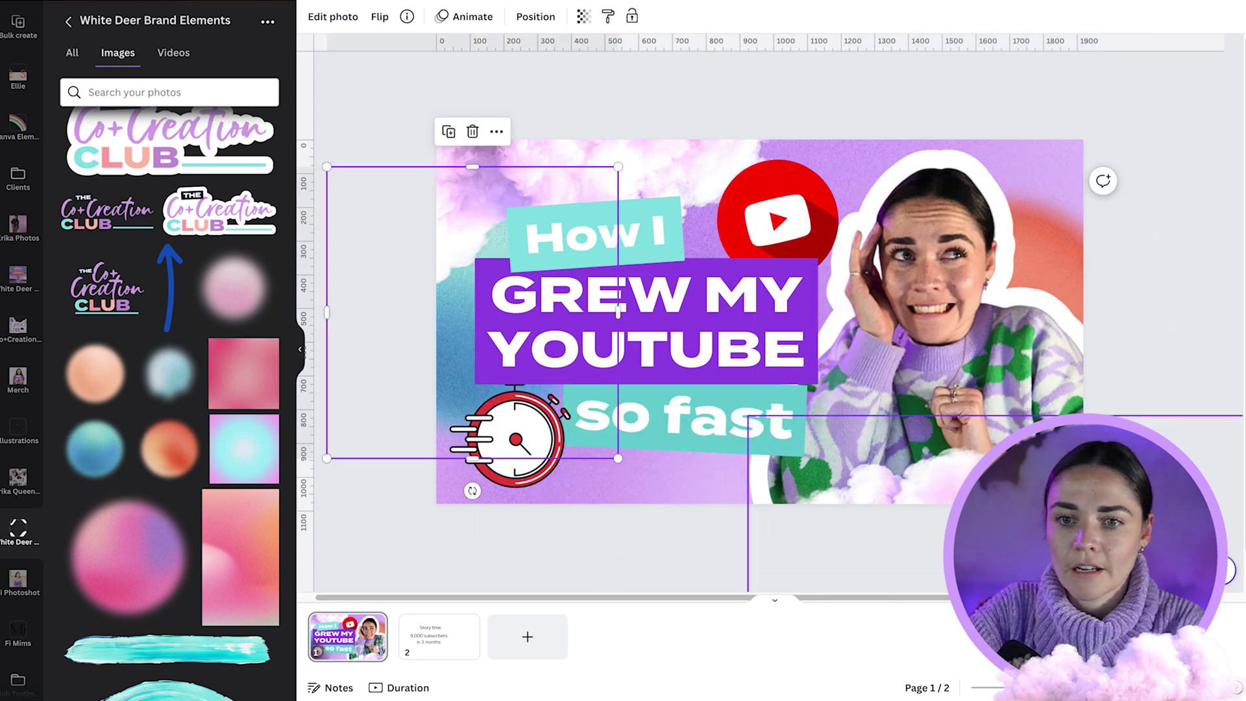
Step: Move the blue blurred gradient circle from the page's left edge to the bottom centre, behind the "so fast" text and partly below the page
scroll(1106, 396, down, 5)
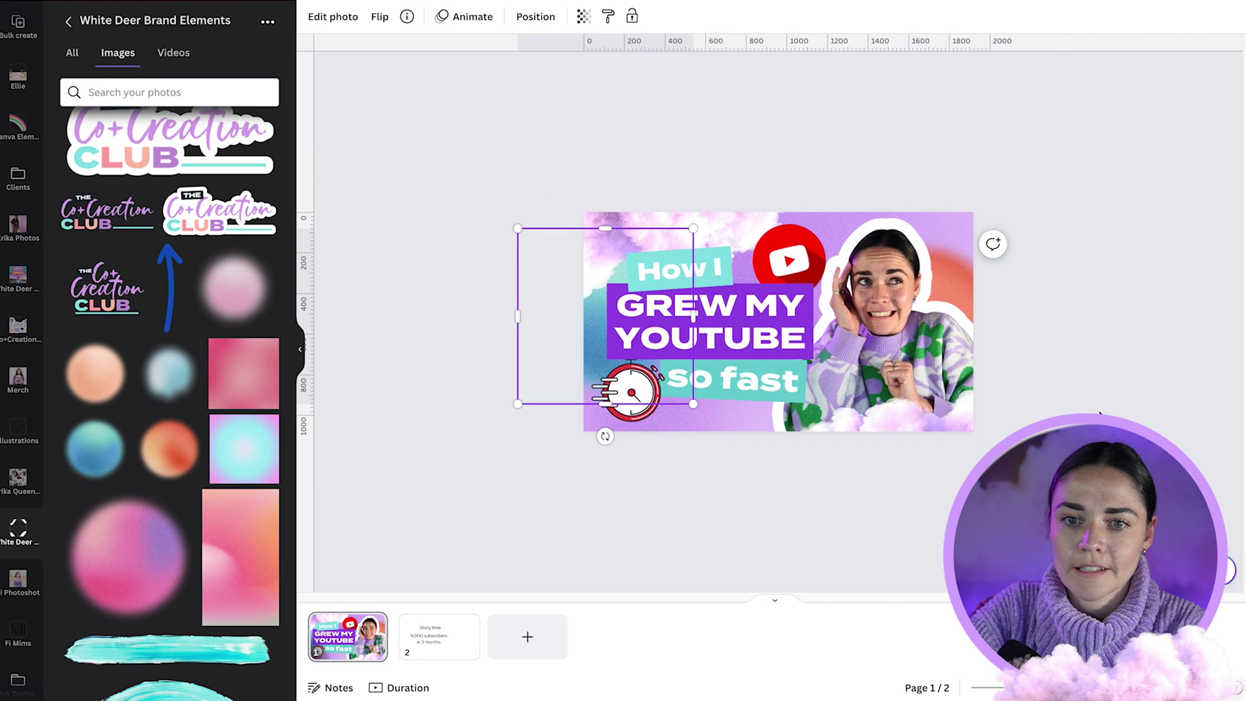
click(1106, 396)
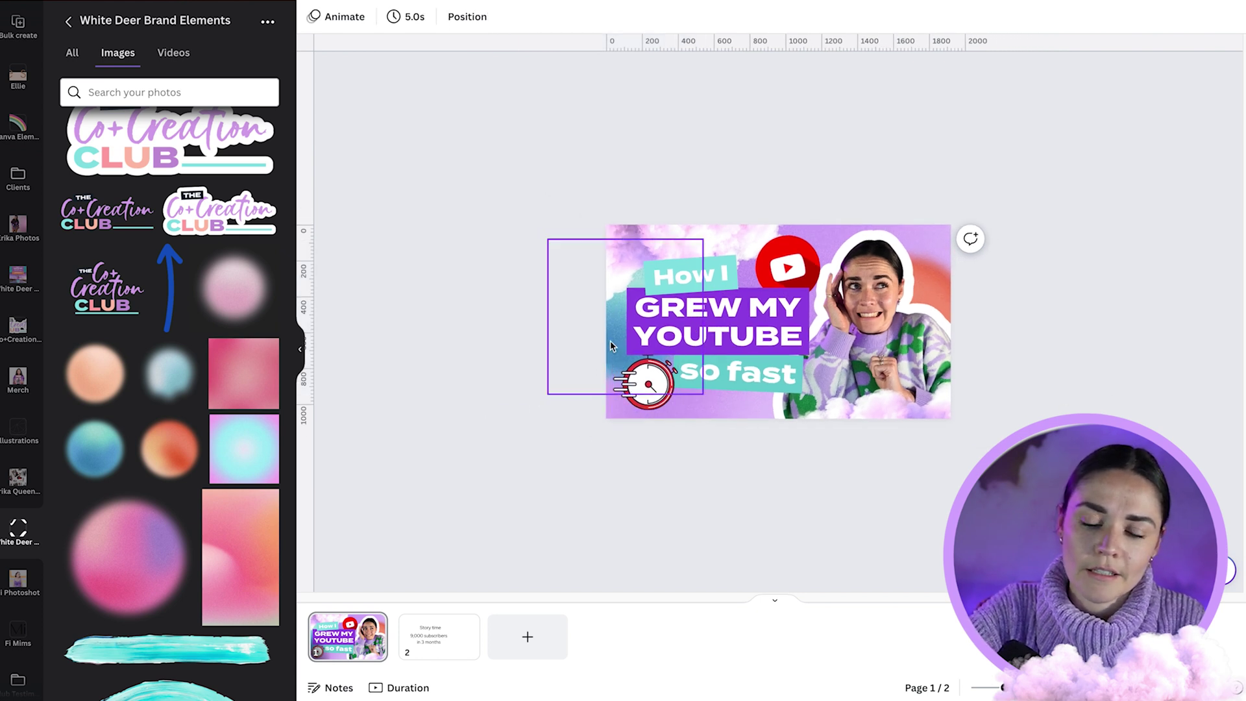
drag(612, 344, 772, 437)
click(909, 479)
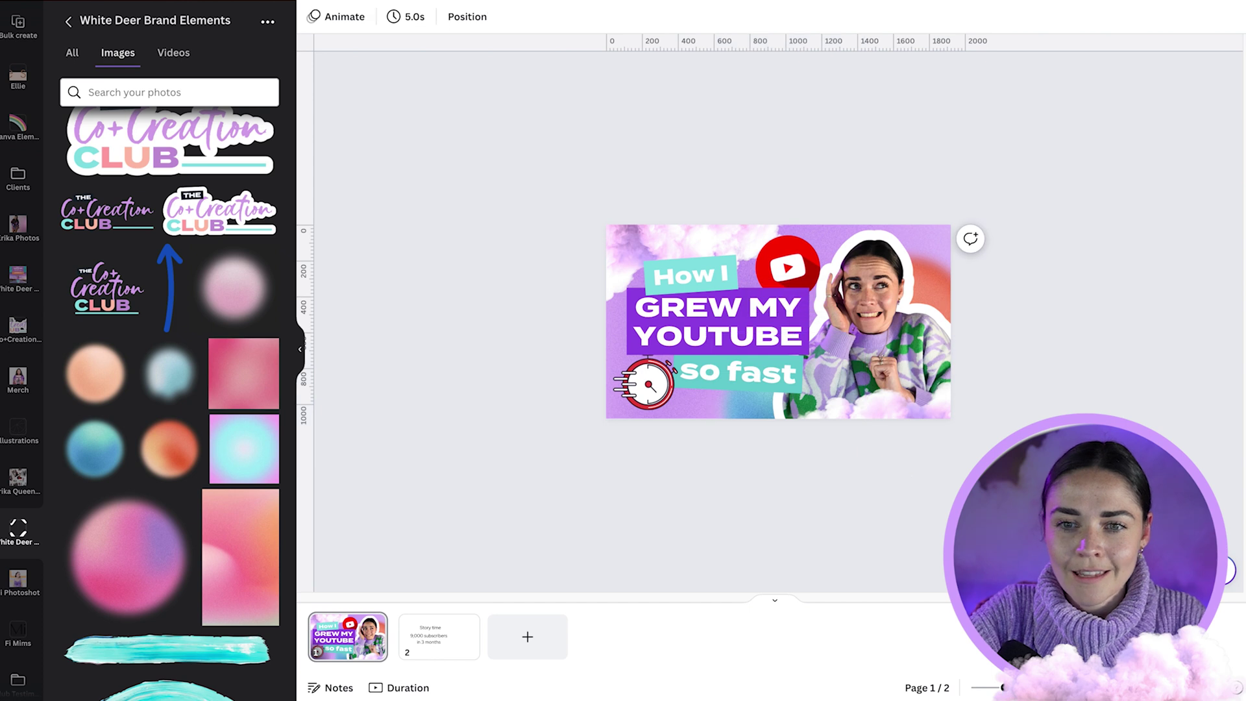
Step: Tilt the "GREW MY YOUTUBE" text block slightly counterclockwise and deselect it to check the whole thumbnail
click(768, 335)
key(ctrl+plus)
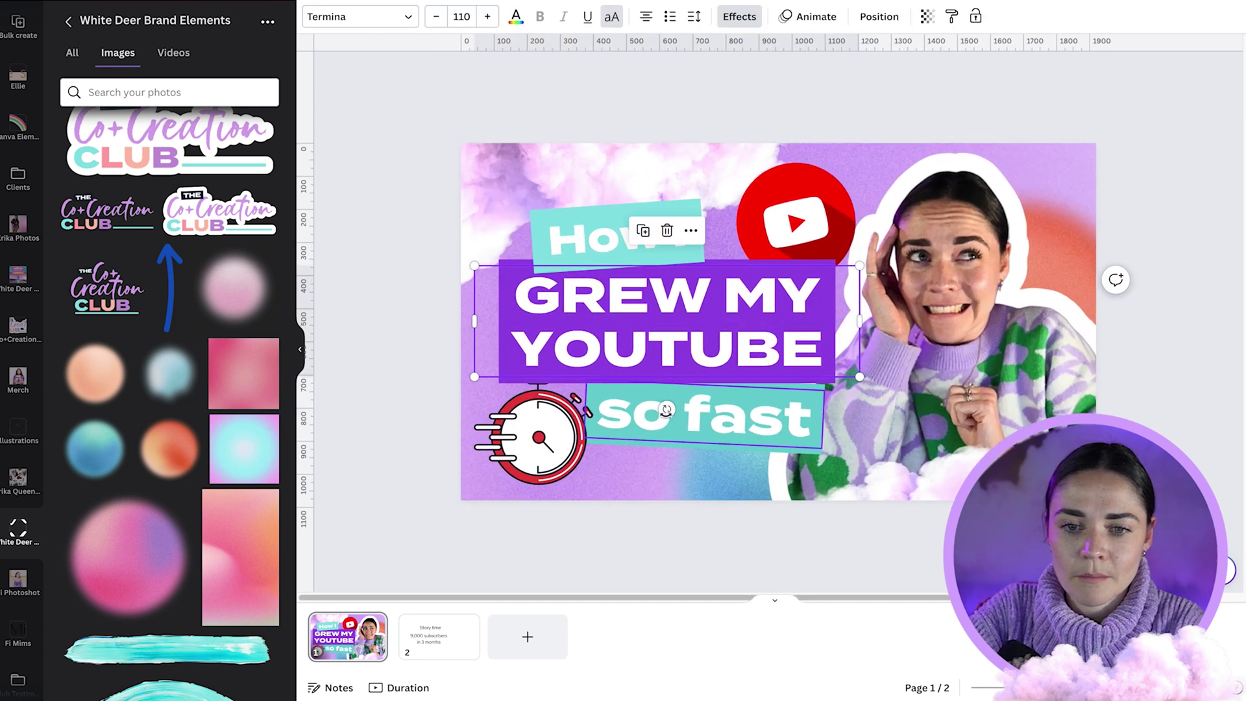
key(ctrl+minus)
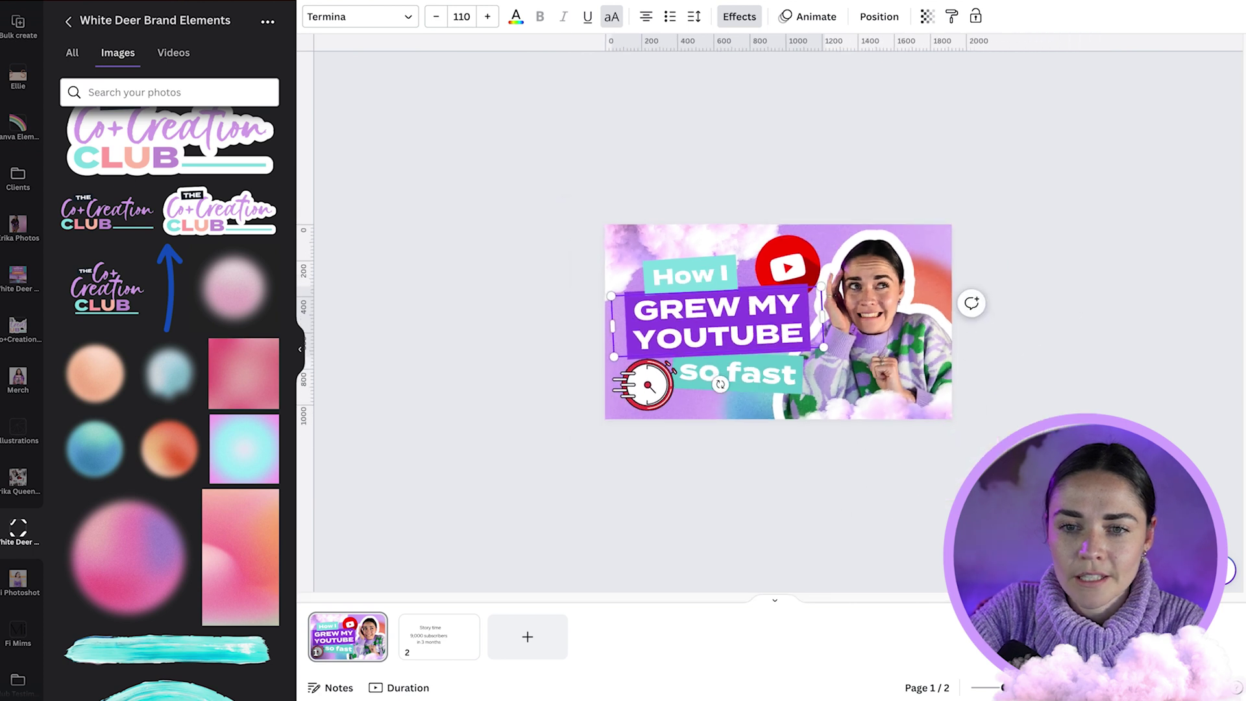
key(Escape)
drag(1001, 687, 1005, 687)
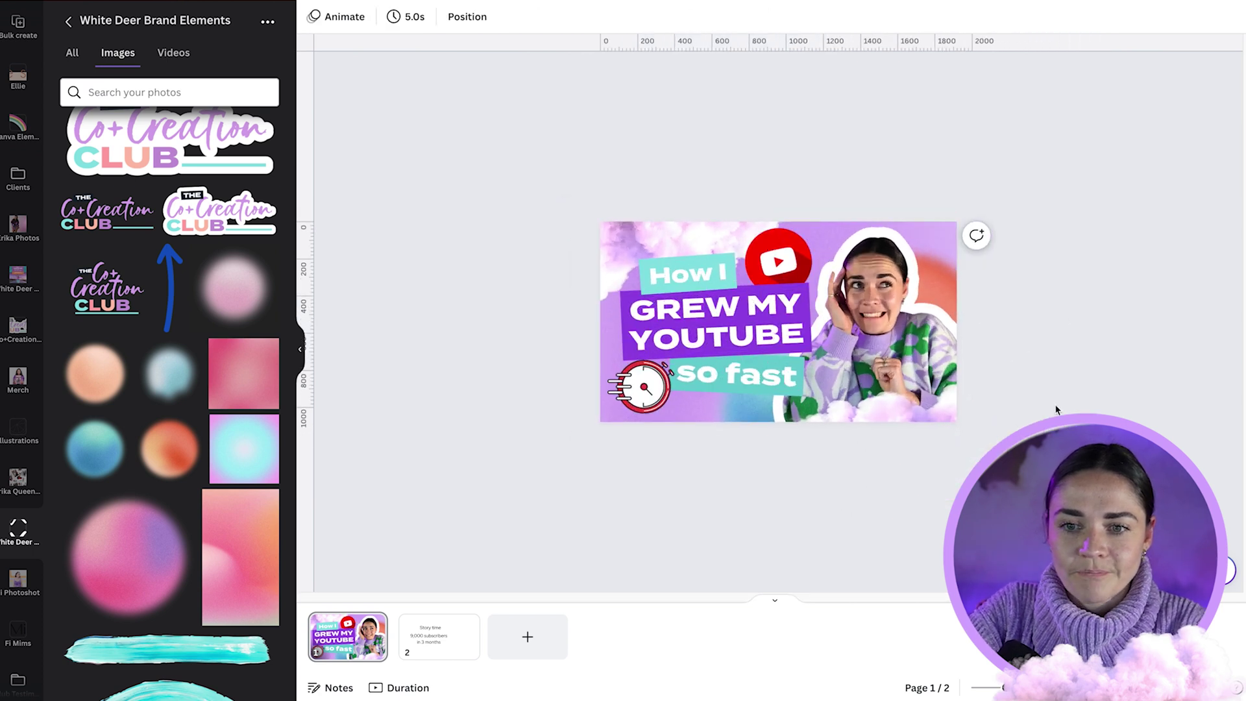
scroll(1056, 410, up, 5)
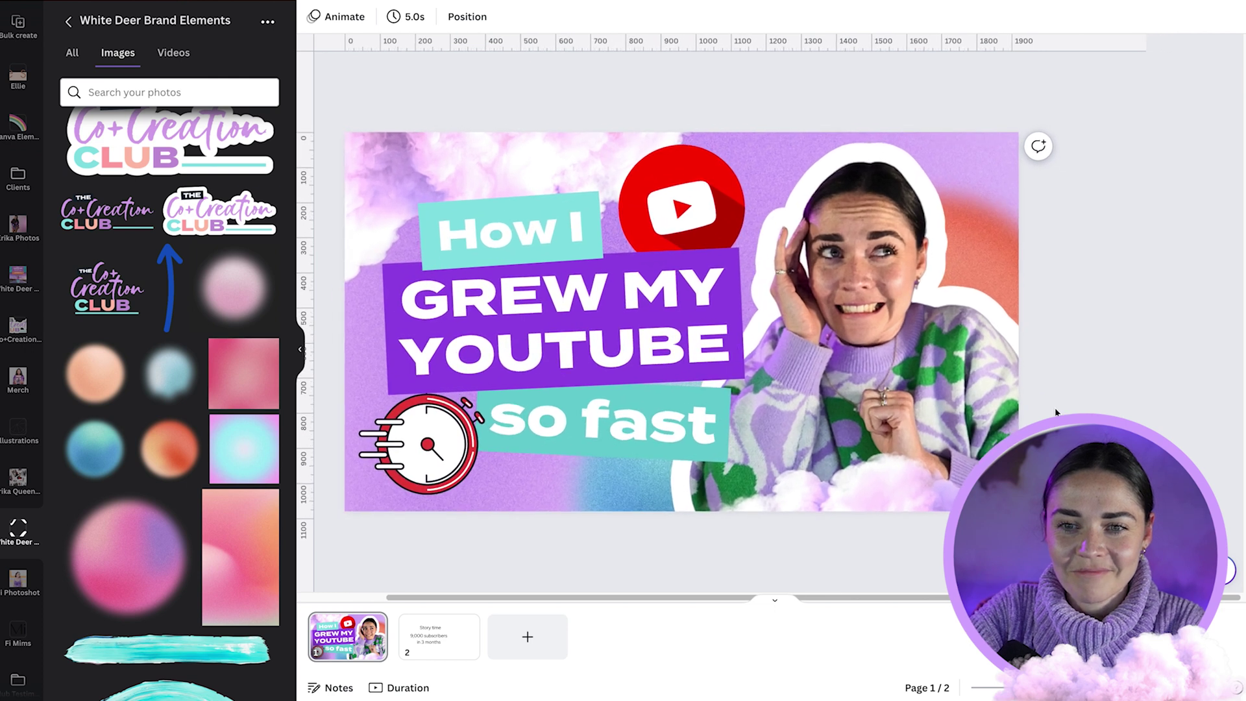
scroll(1057, 411, left, 2)
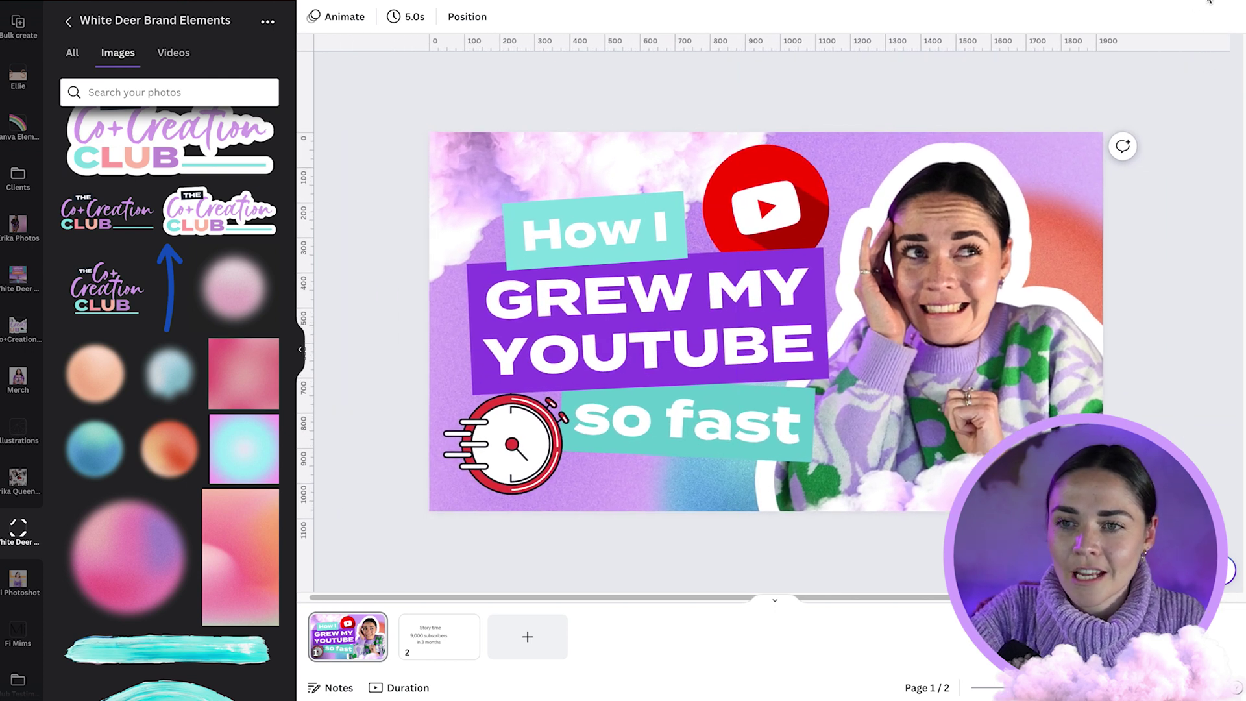
Step: Review the design's download settings and close them without exporting
click(1209, 2)
click(1032, 336)
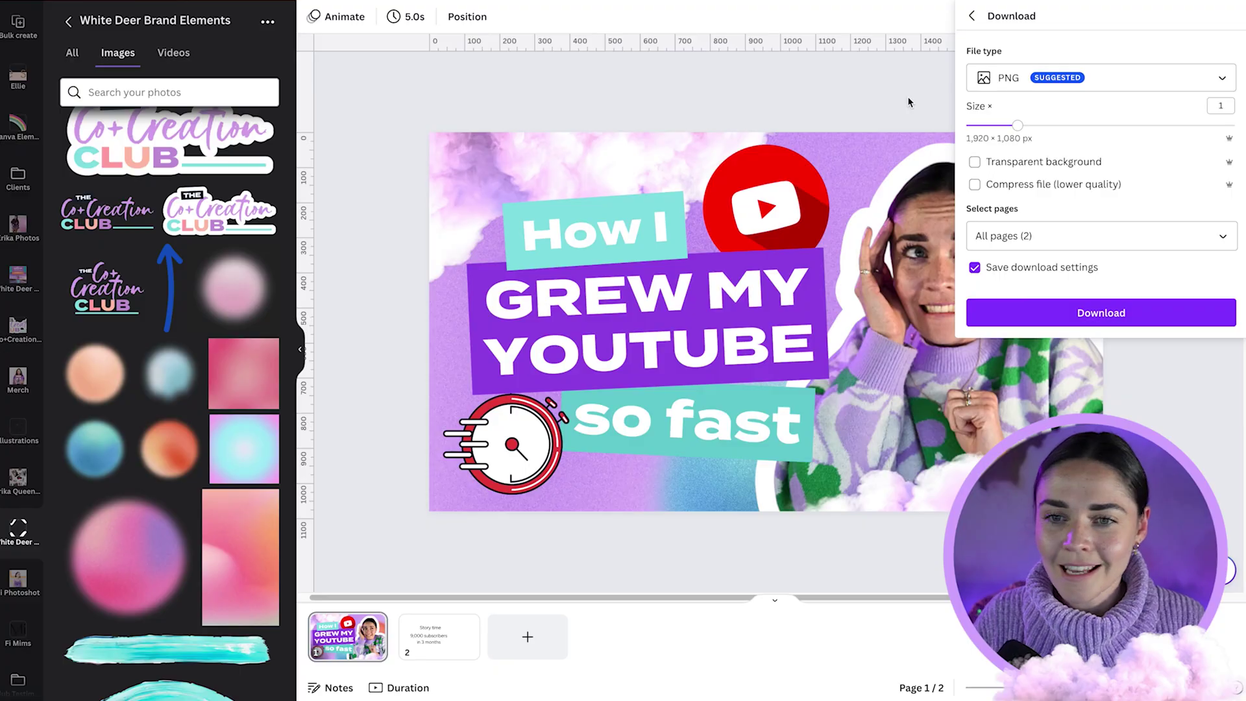
click(908, 102)
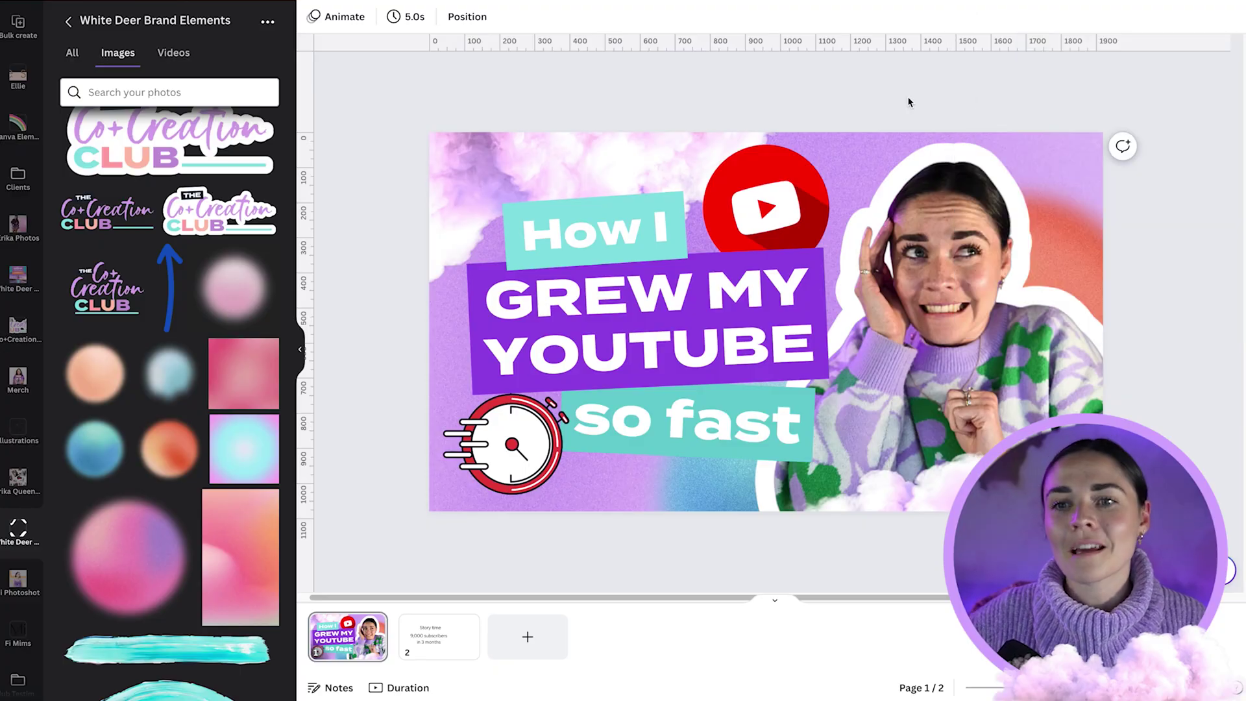